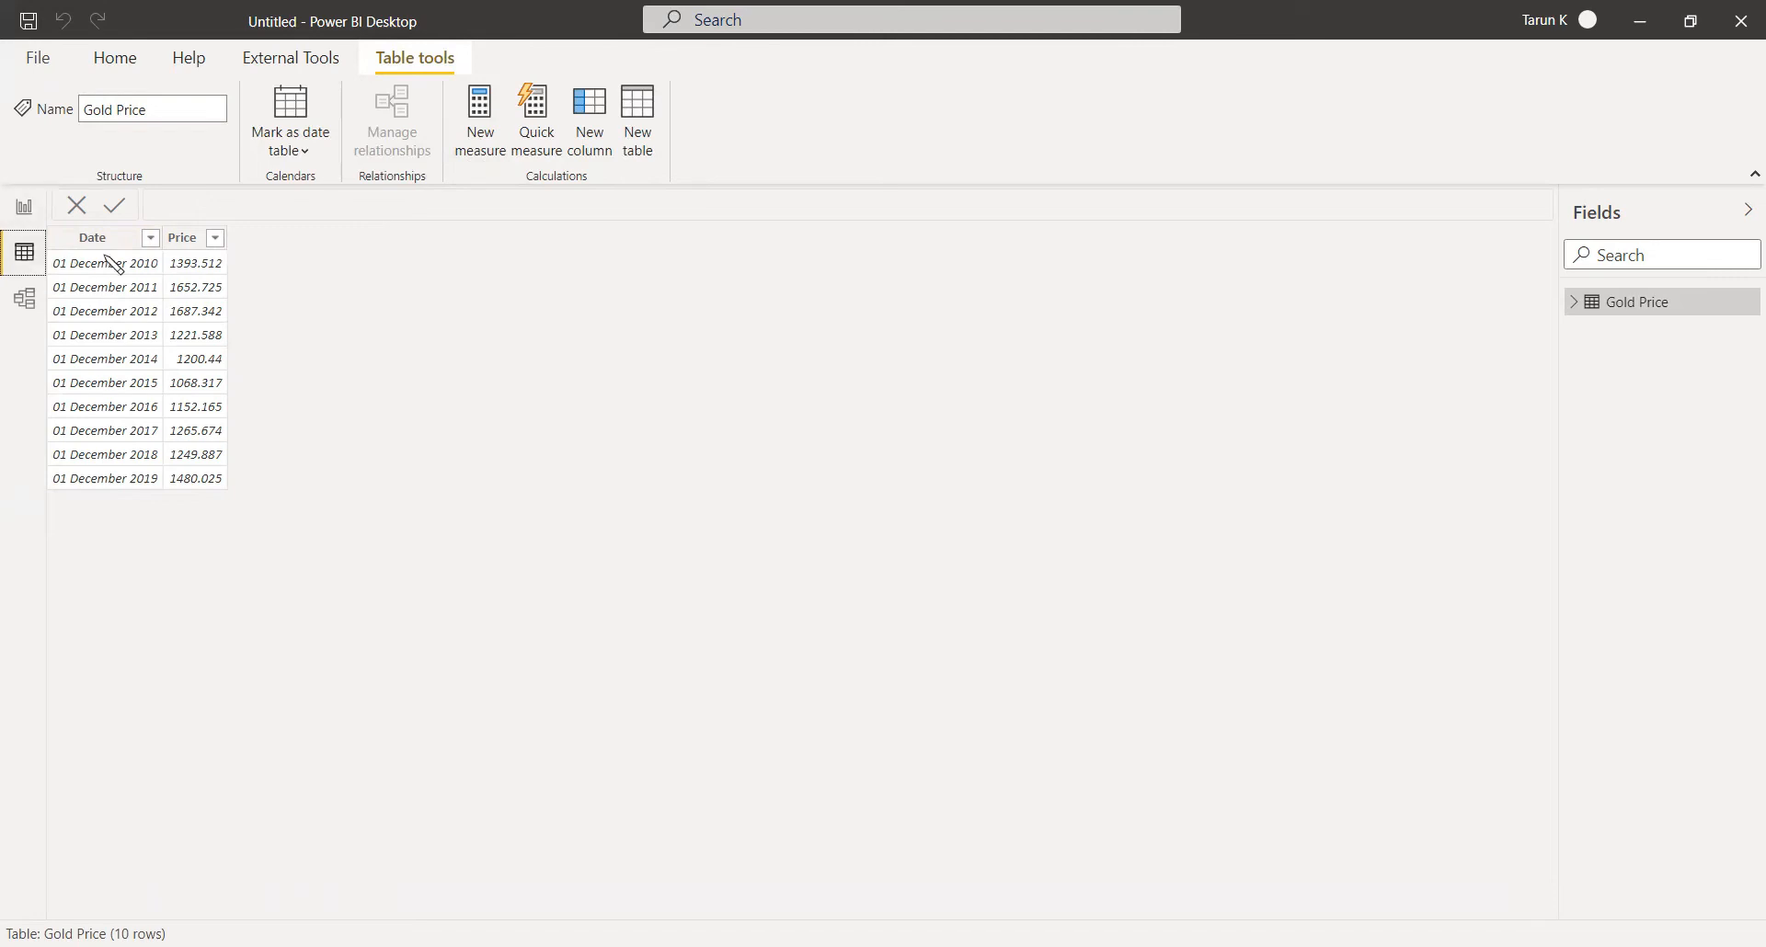
Open the Gold Price query in Power Query Editor and add two index columns, one starting from 0 and one from 1.
click(115, 58)
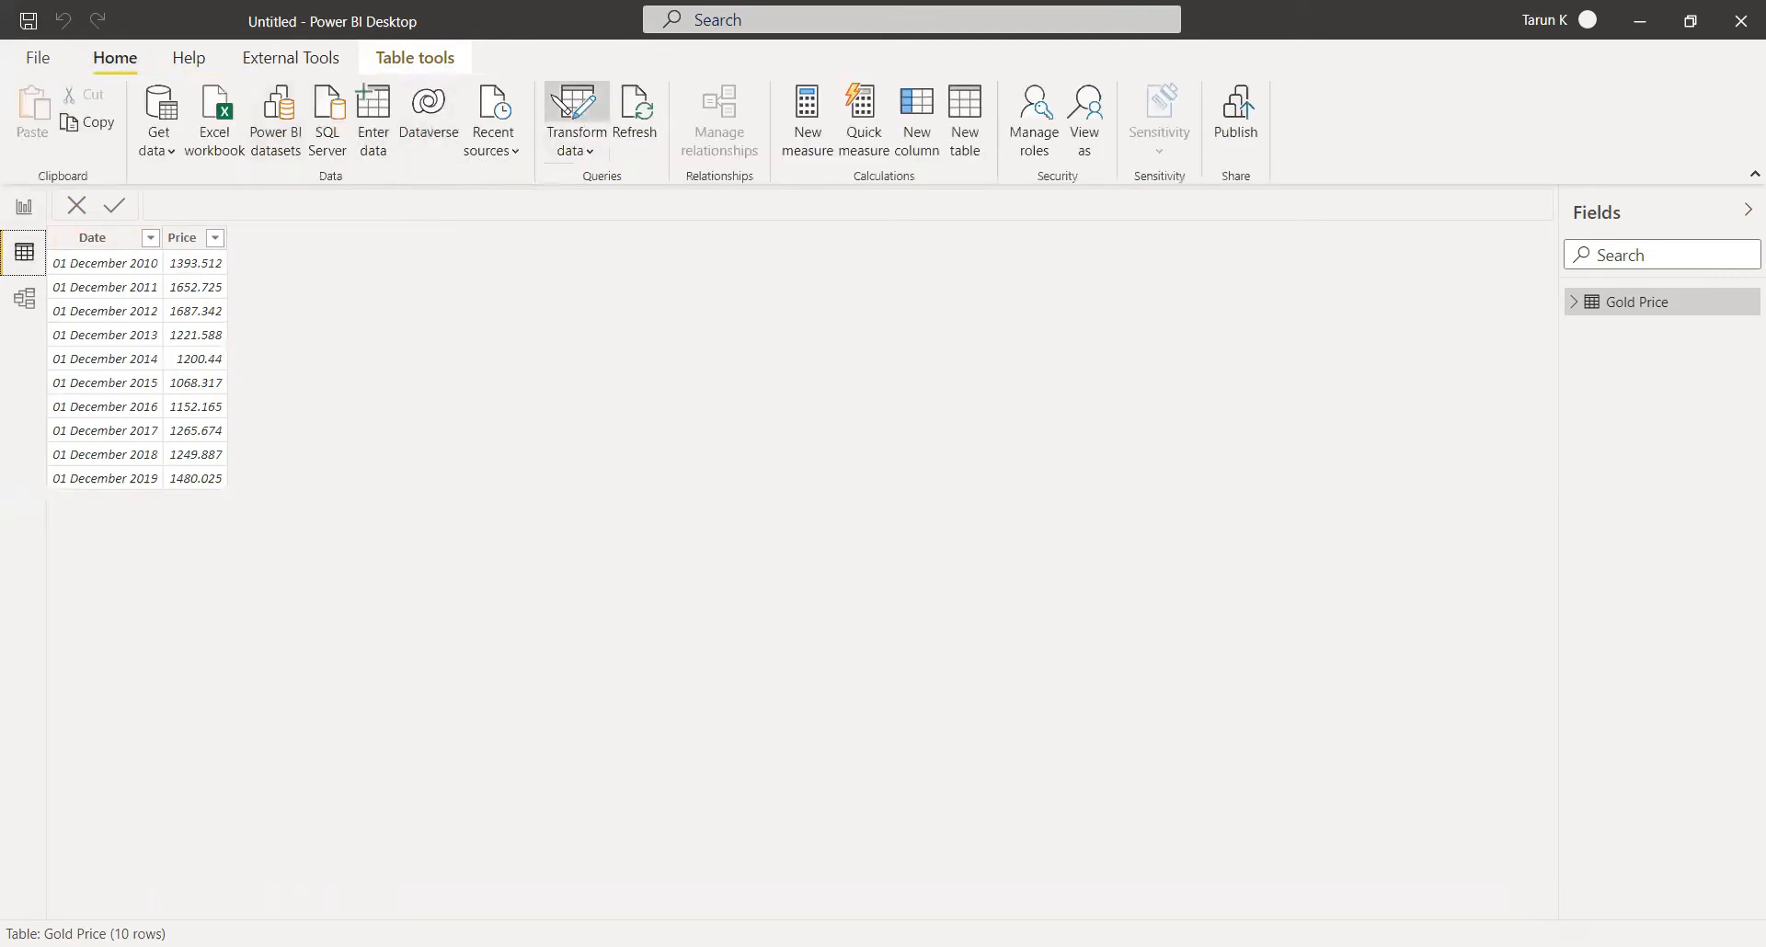
click(552, 97)
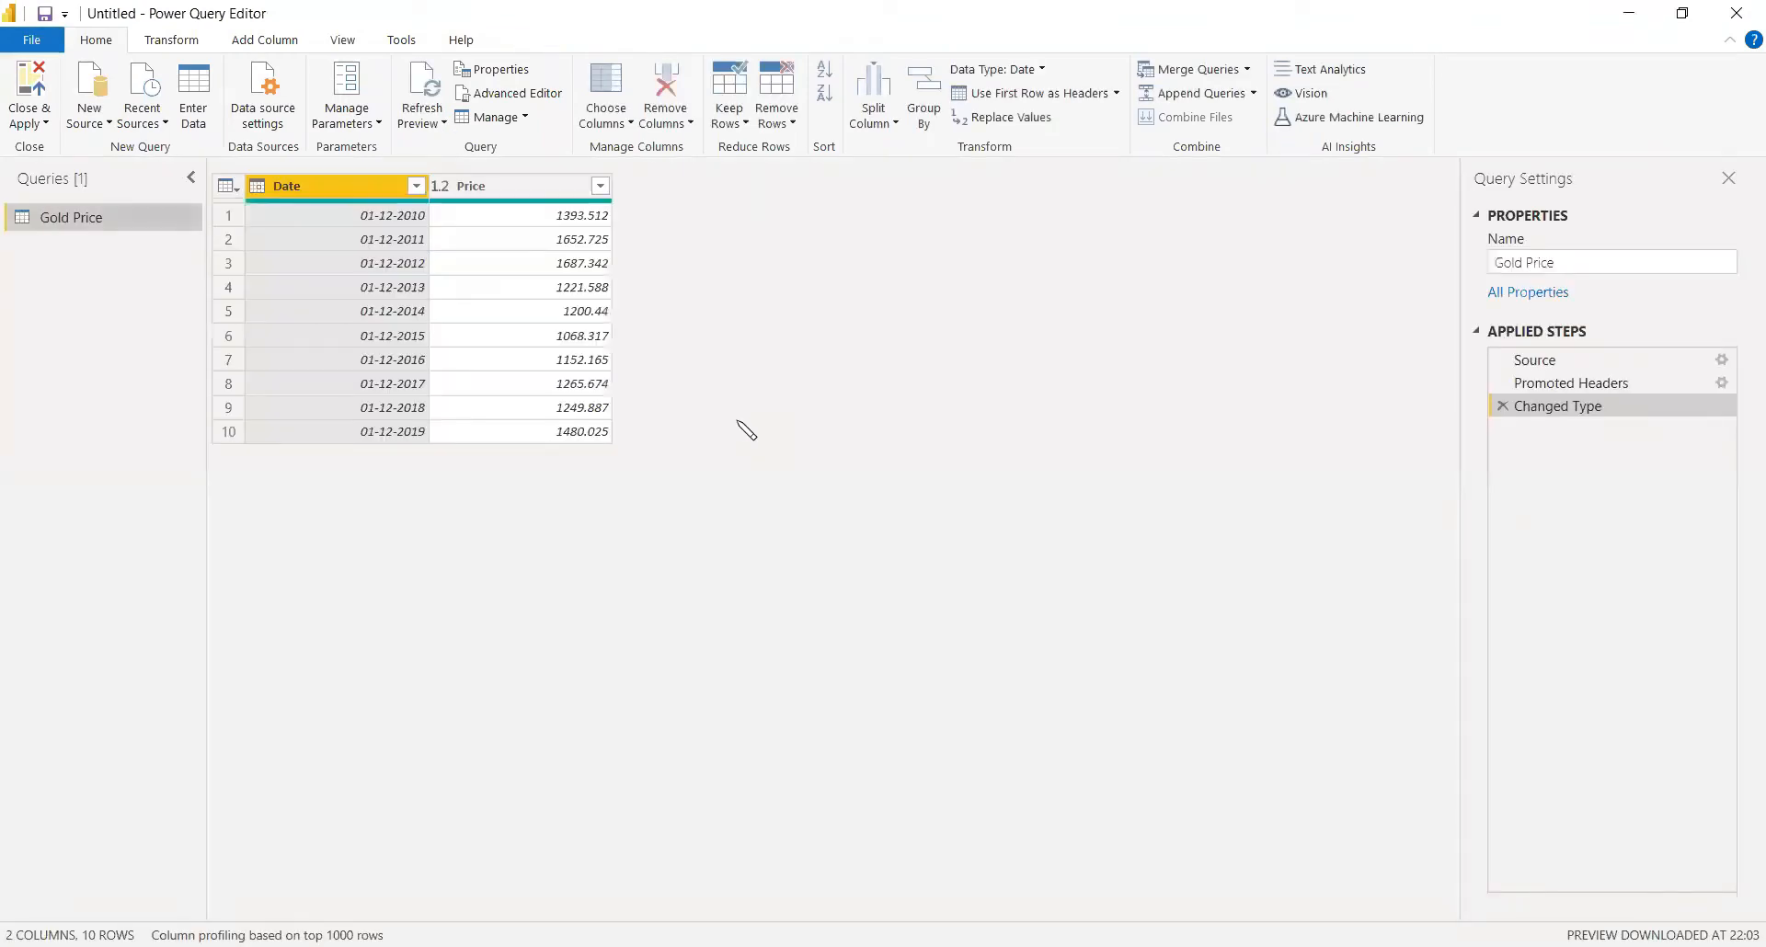
click(266, 42)
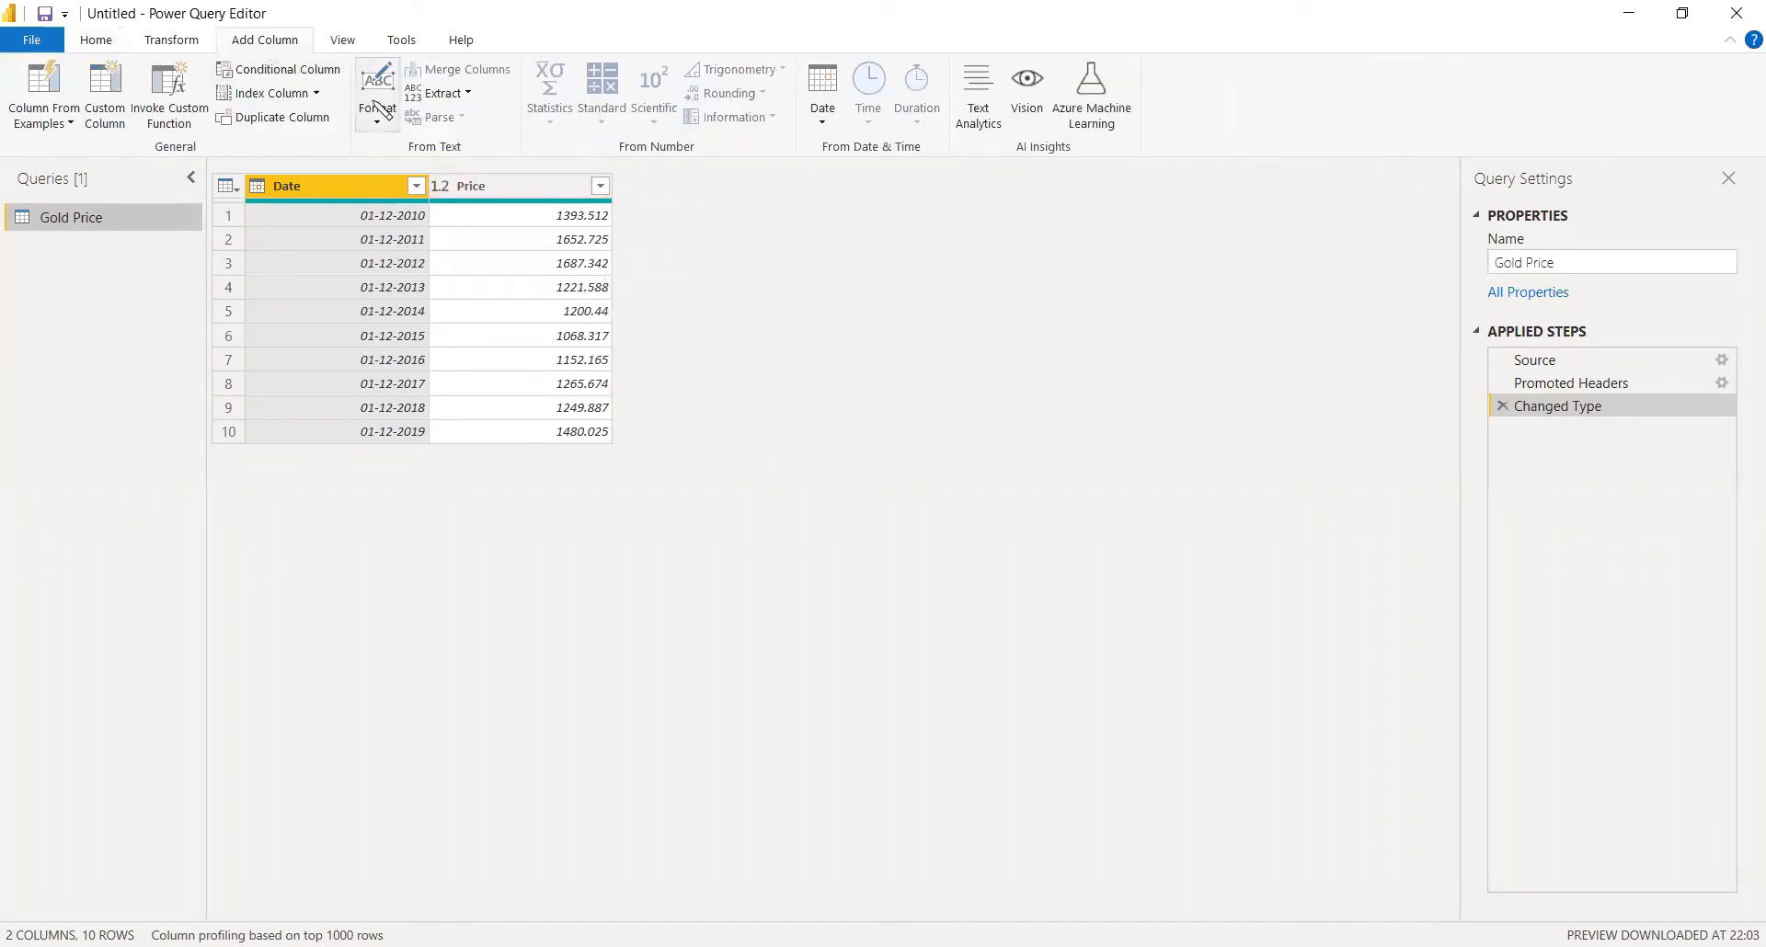
click(317, 93)
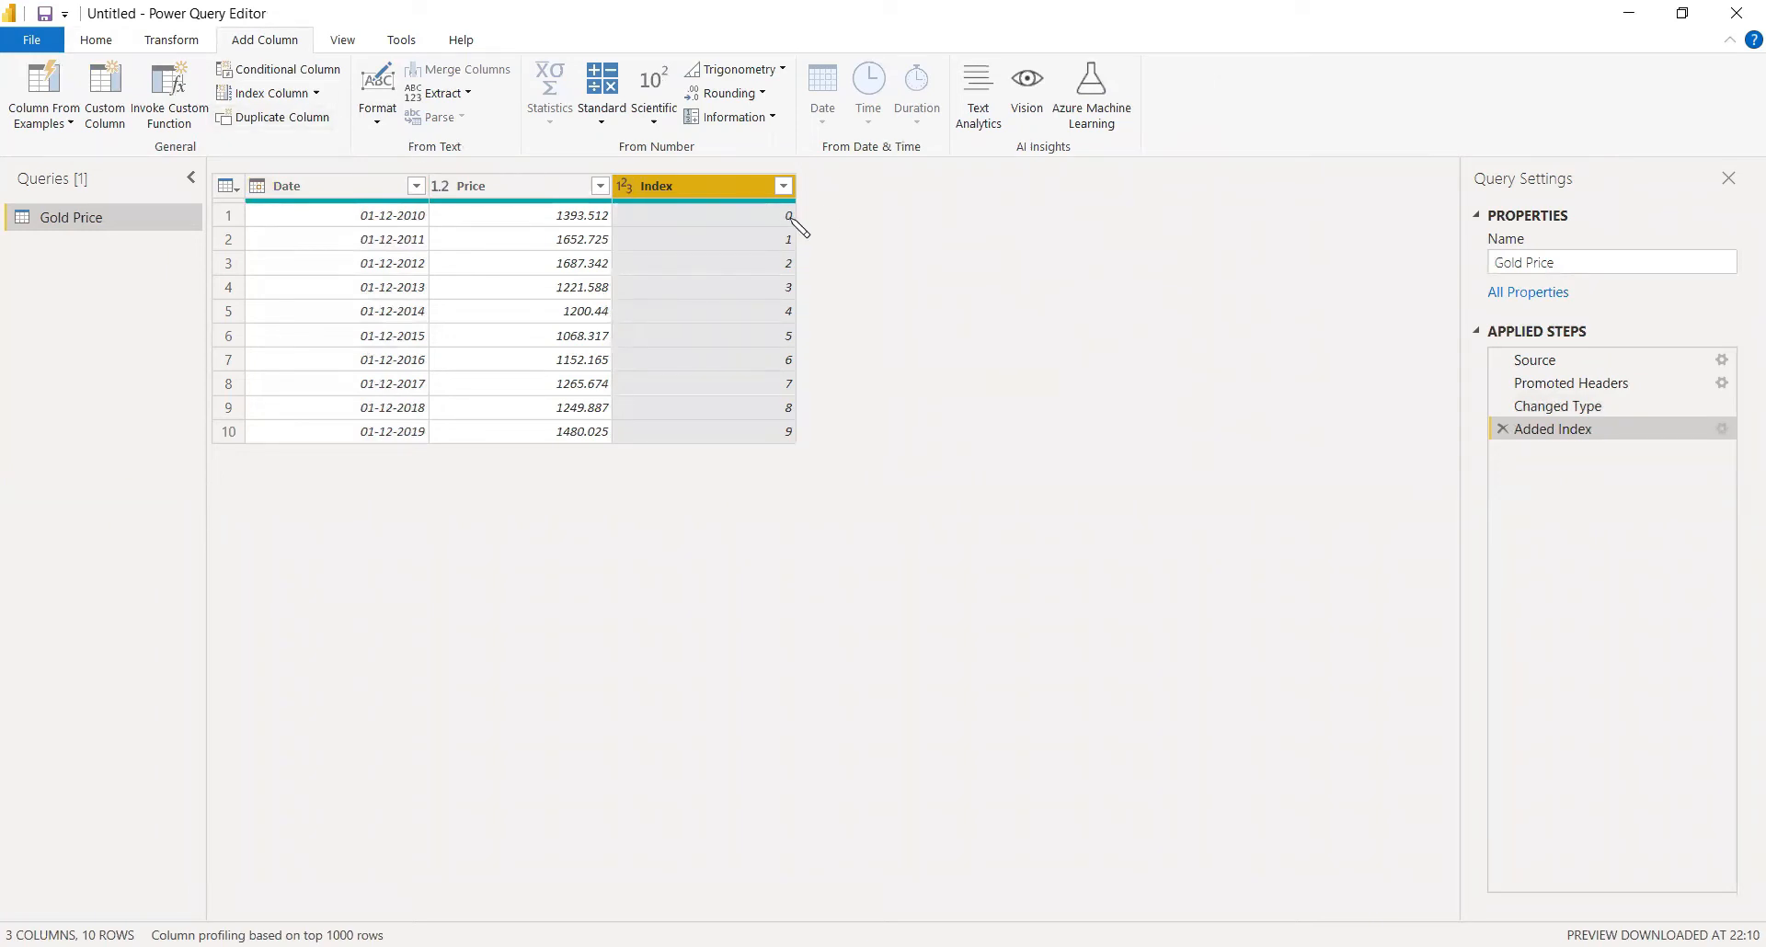
click(317, 94)
click(267, 145)
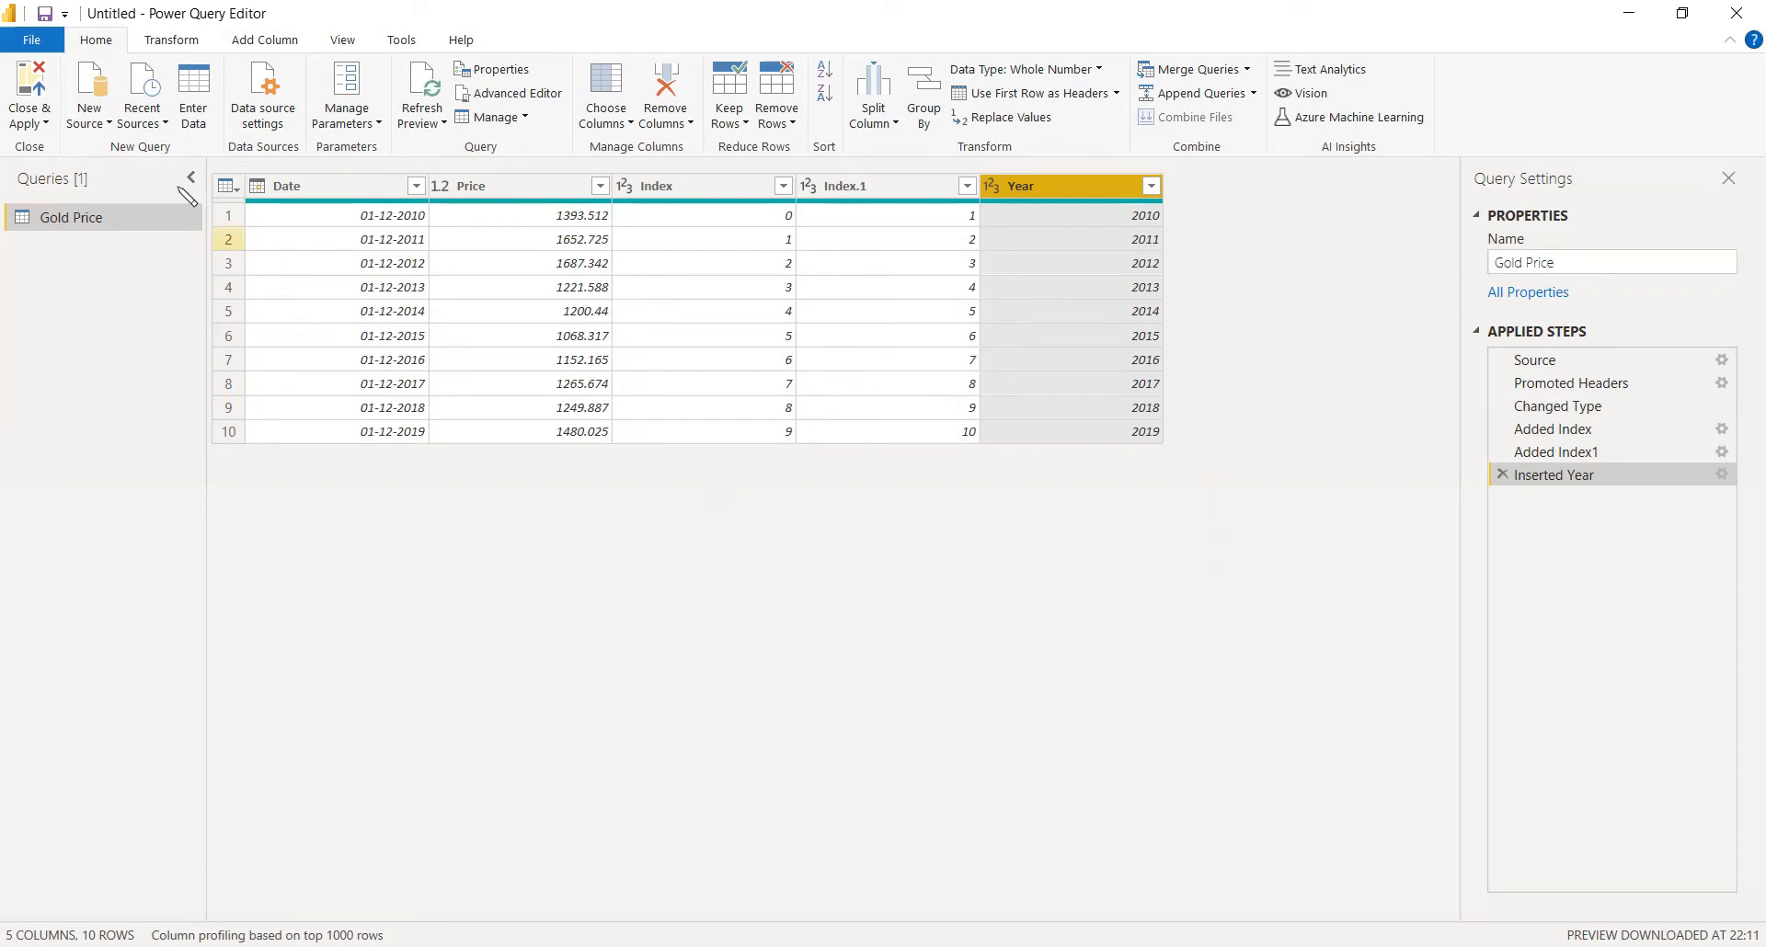
Close the Power Query Editor and apply the query changes to the Gold Price table.
click(45, 123)
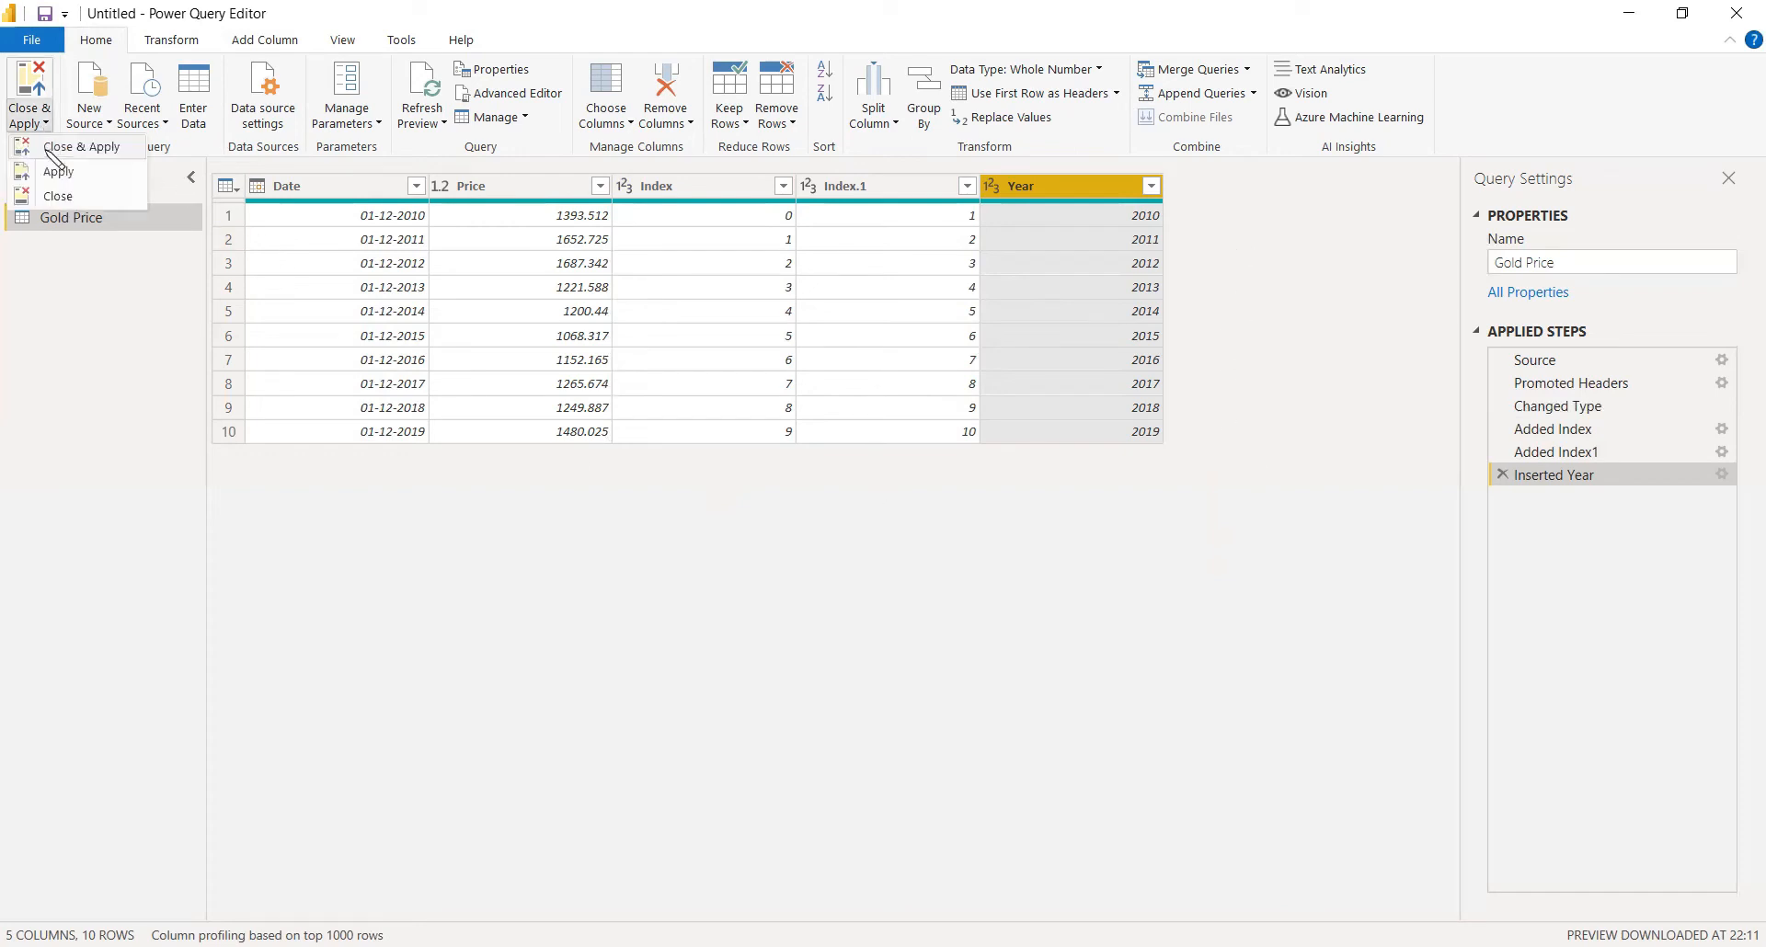
click(81, 146)
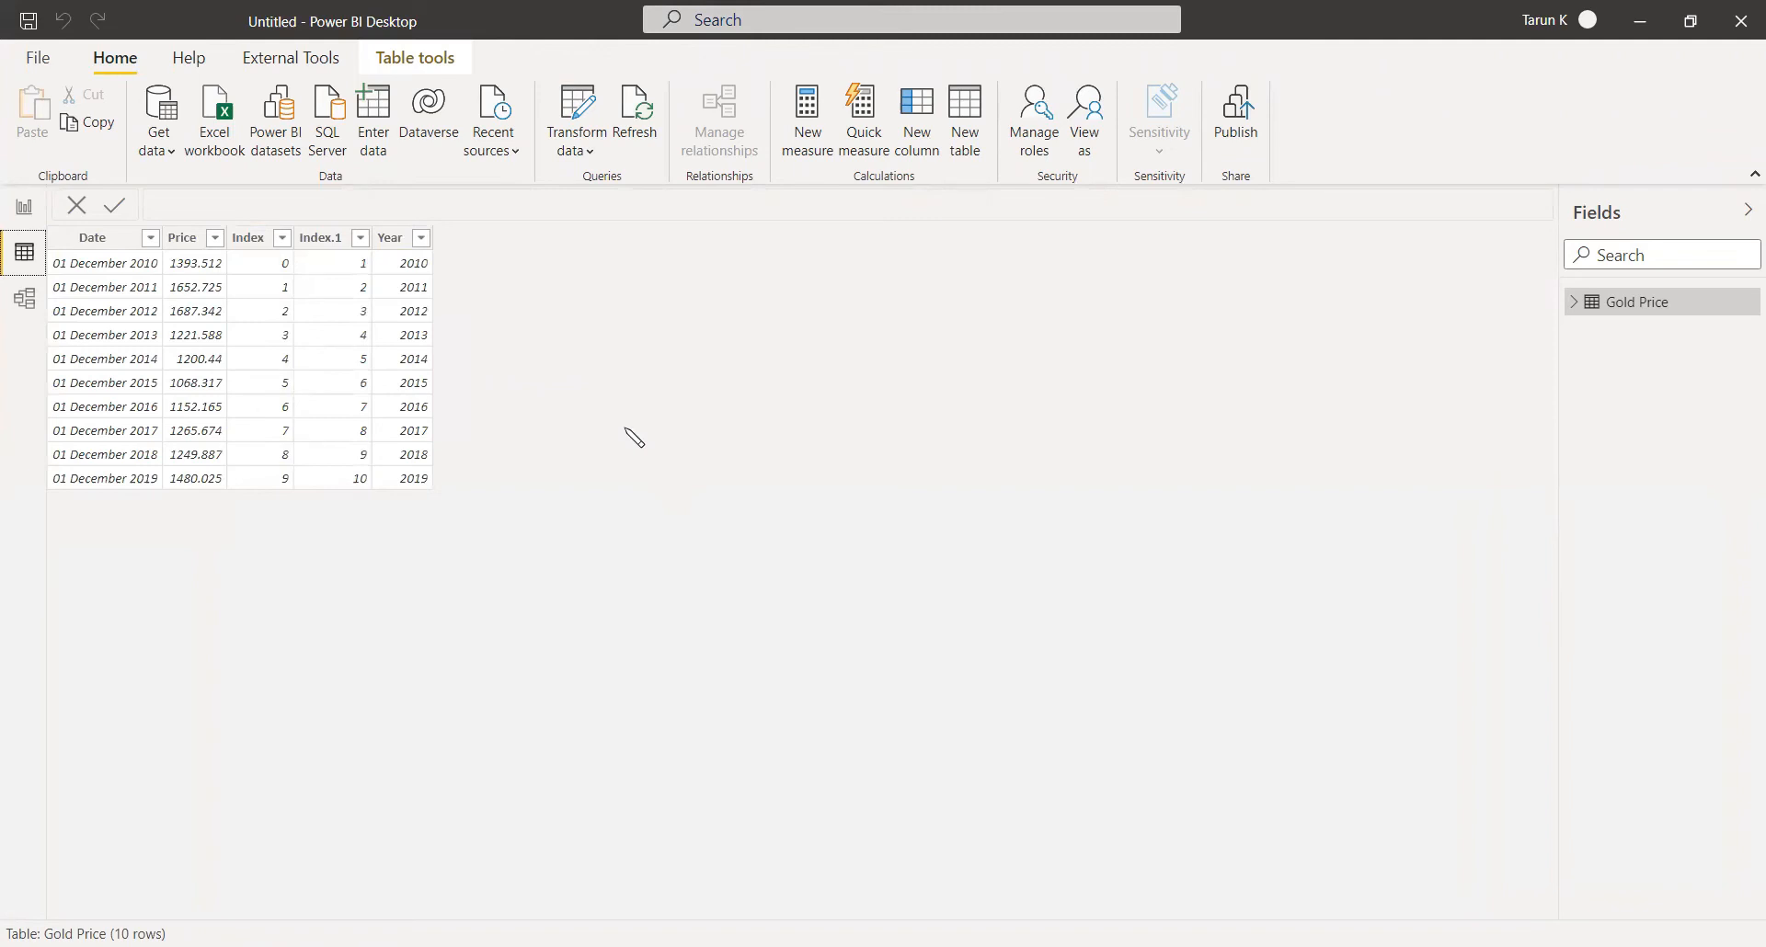
Start a new calculated column in the Gold Price table and name it Price Variation in its formula.
click(1577, 305)
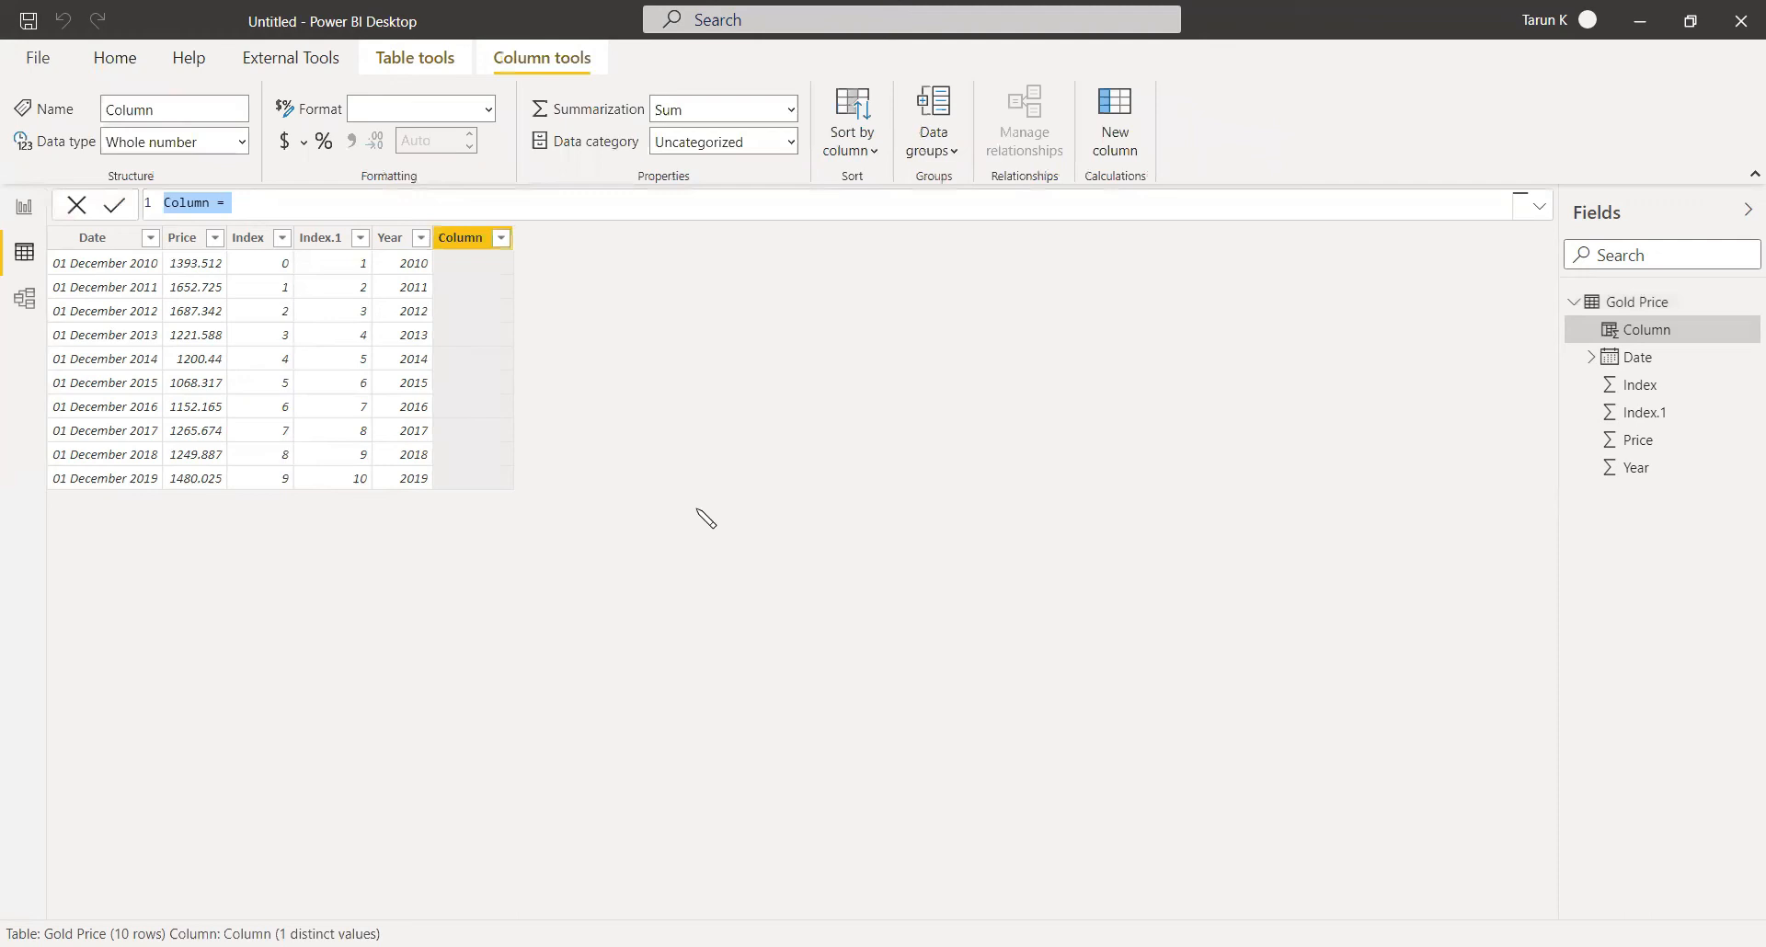
text(Proce)
key(BackSpace)
key(BackSpace)
key(BackSpace)
text(ice Vr)
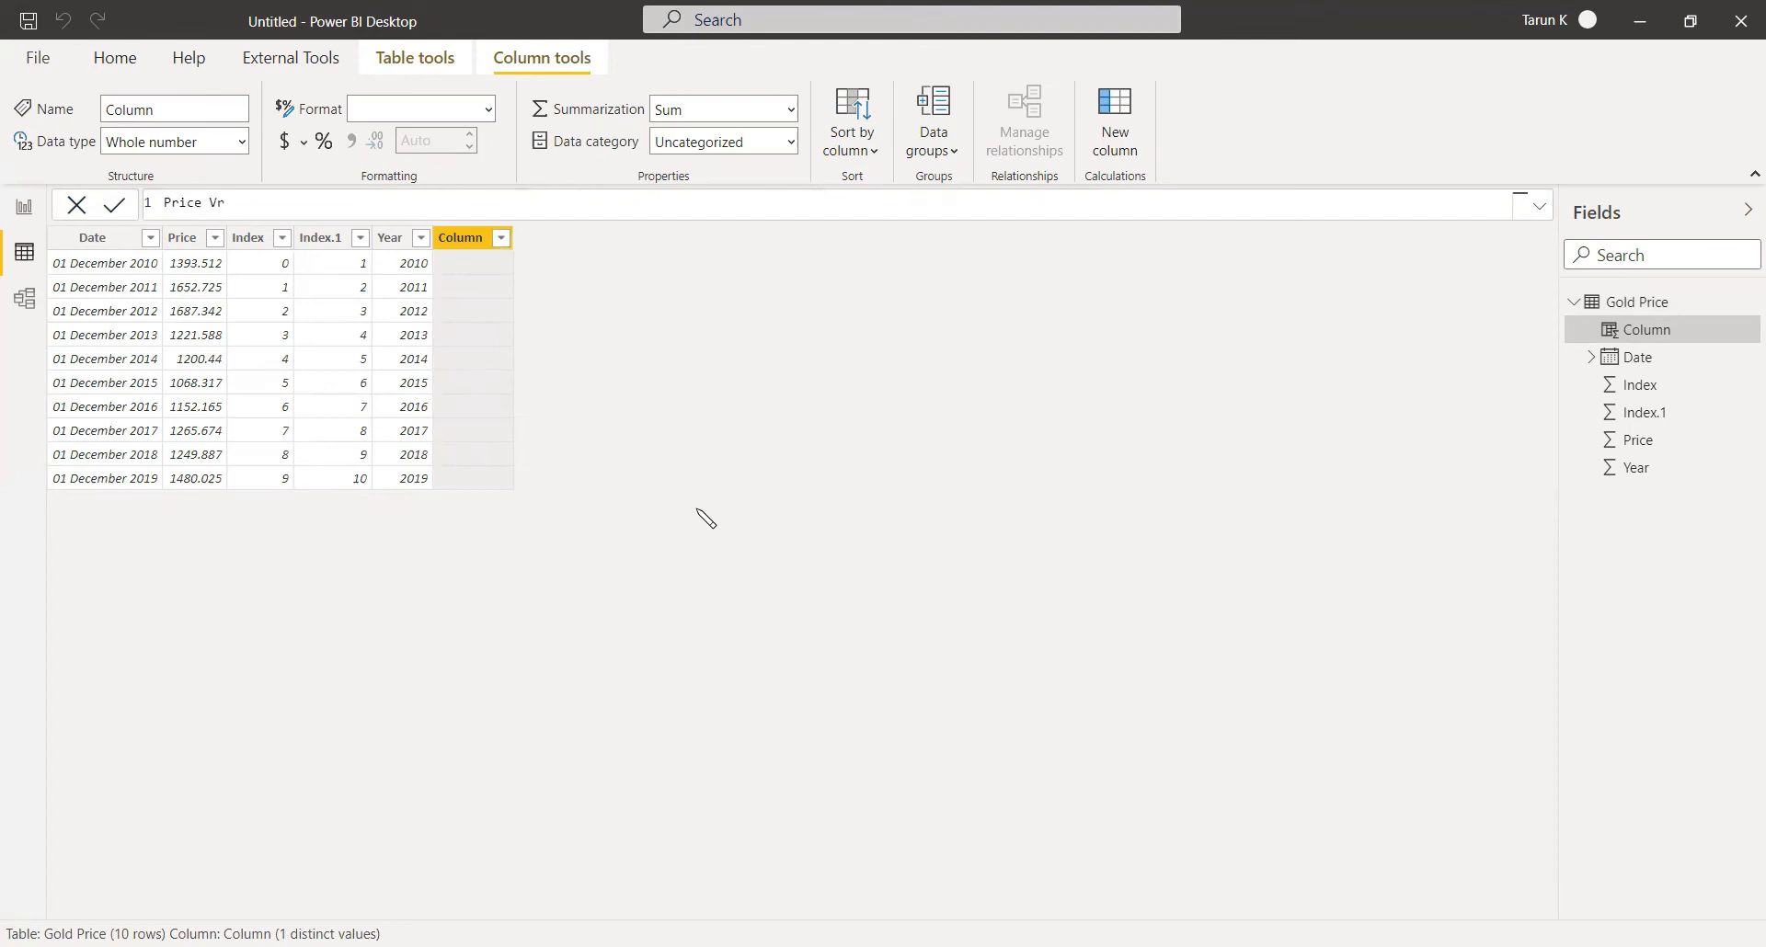
key(BackSpace)
text(ariation =)
key(shift+Return)
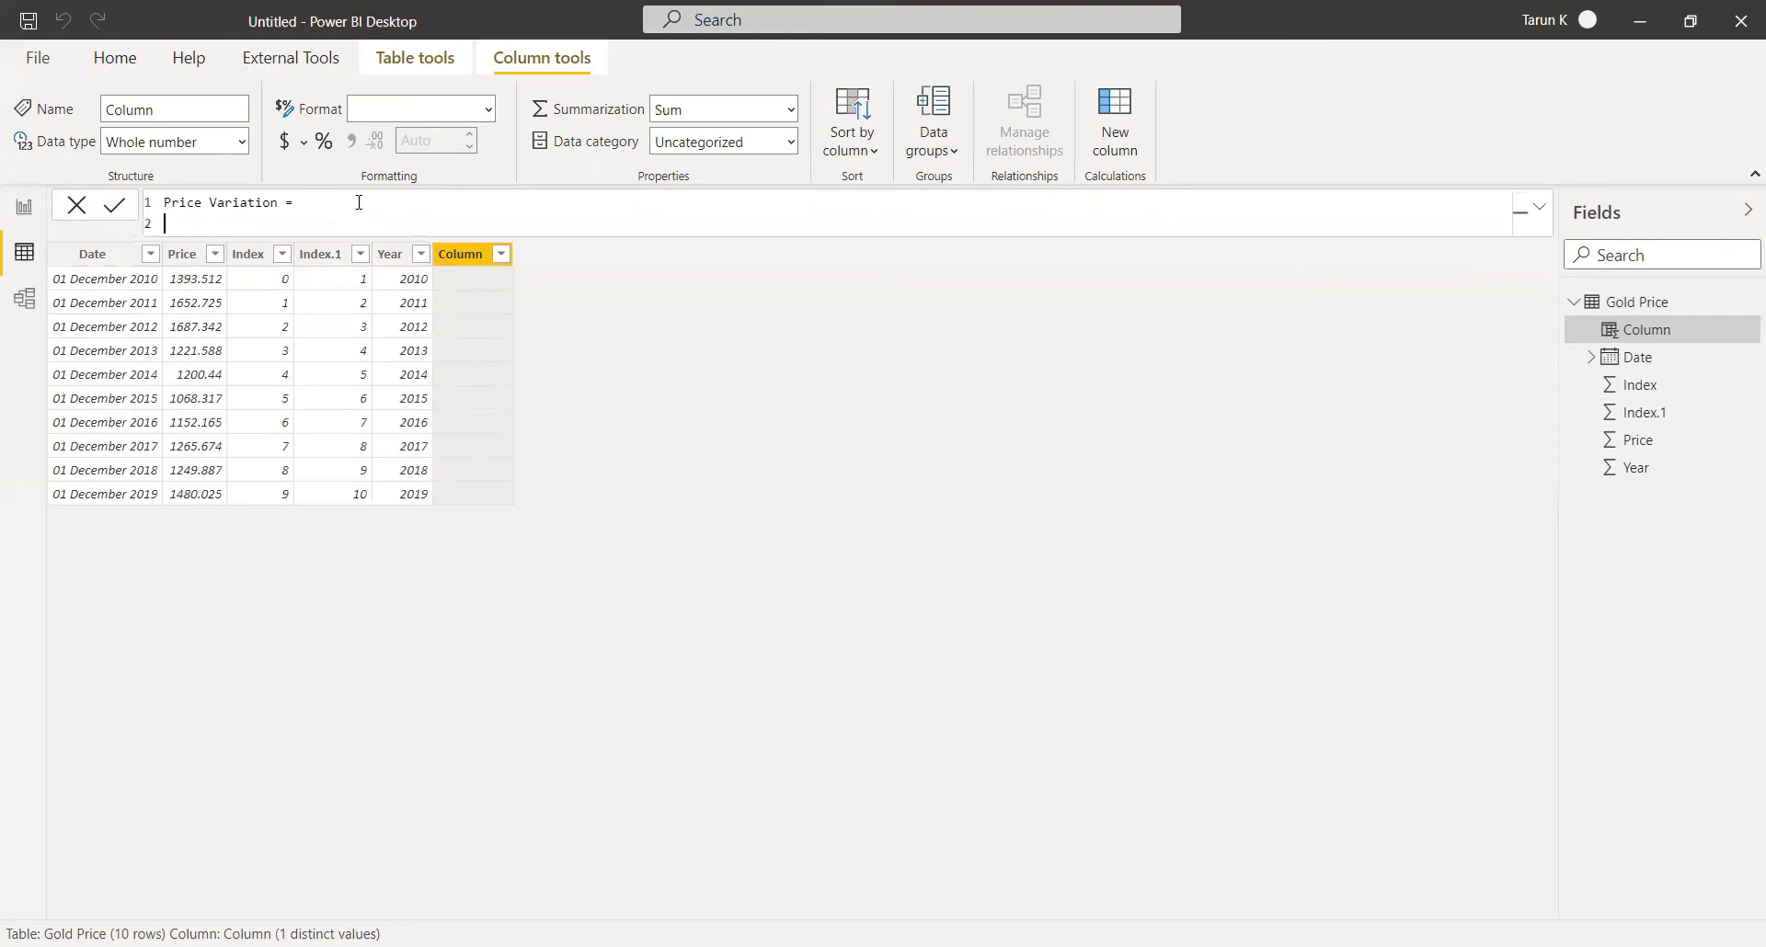
Declare the variable _diff in the Price Variation formula, starting with 'Gold Price'[Price] followed by a minus sign.
text(var)
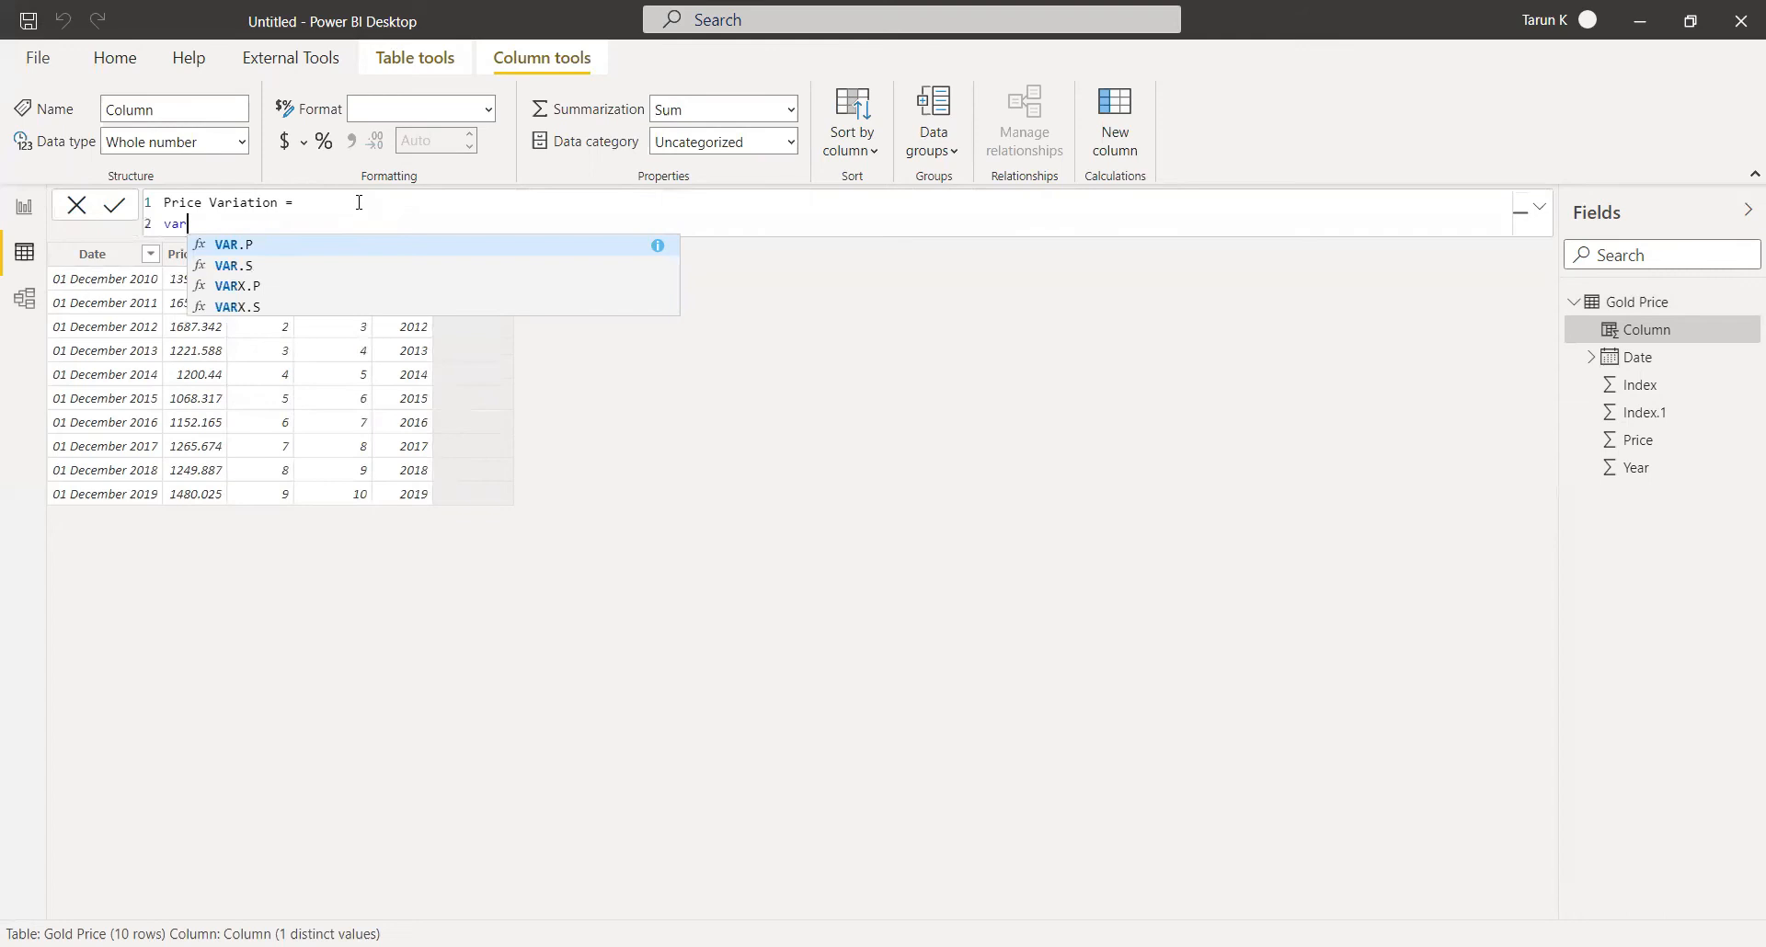
text( _diff)
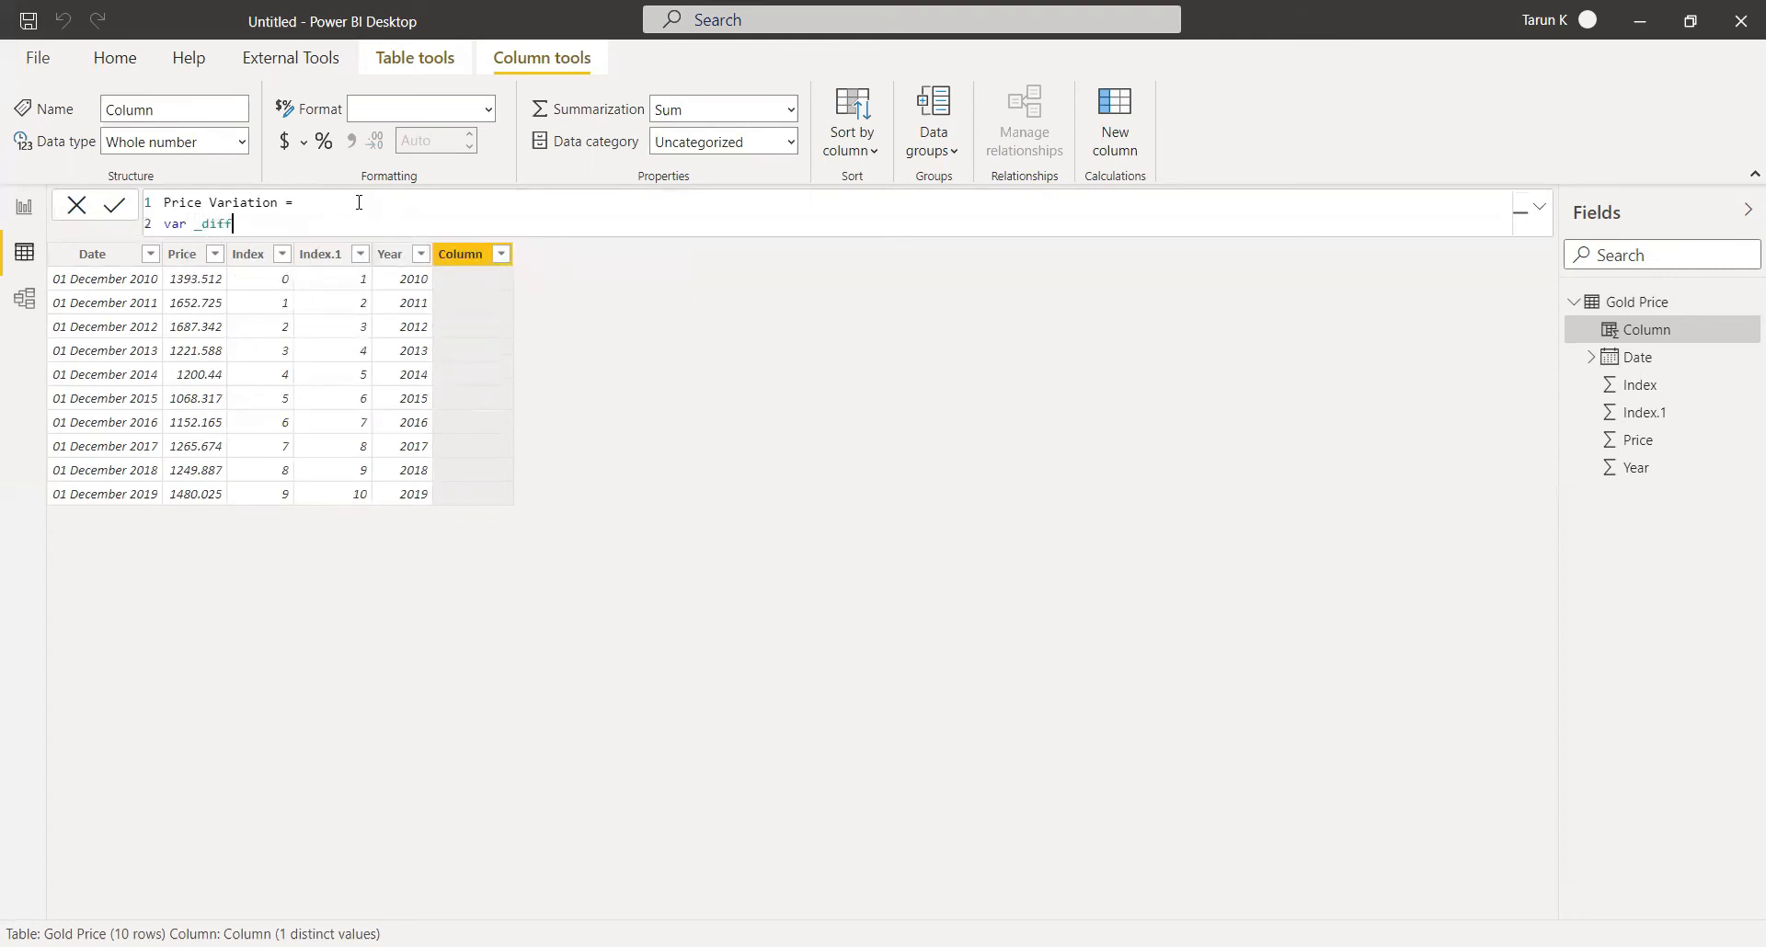
text( =)
text(God)
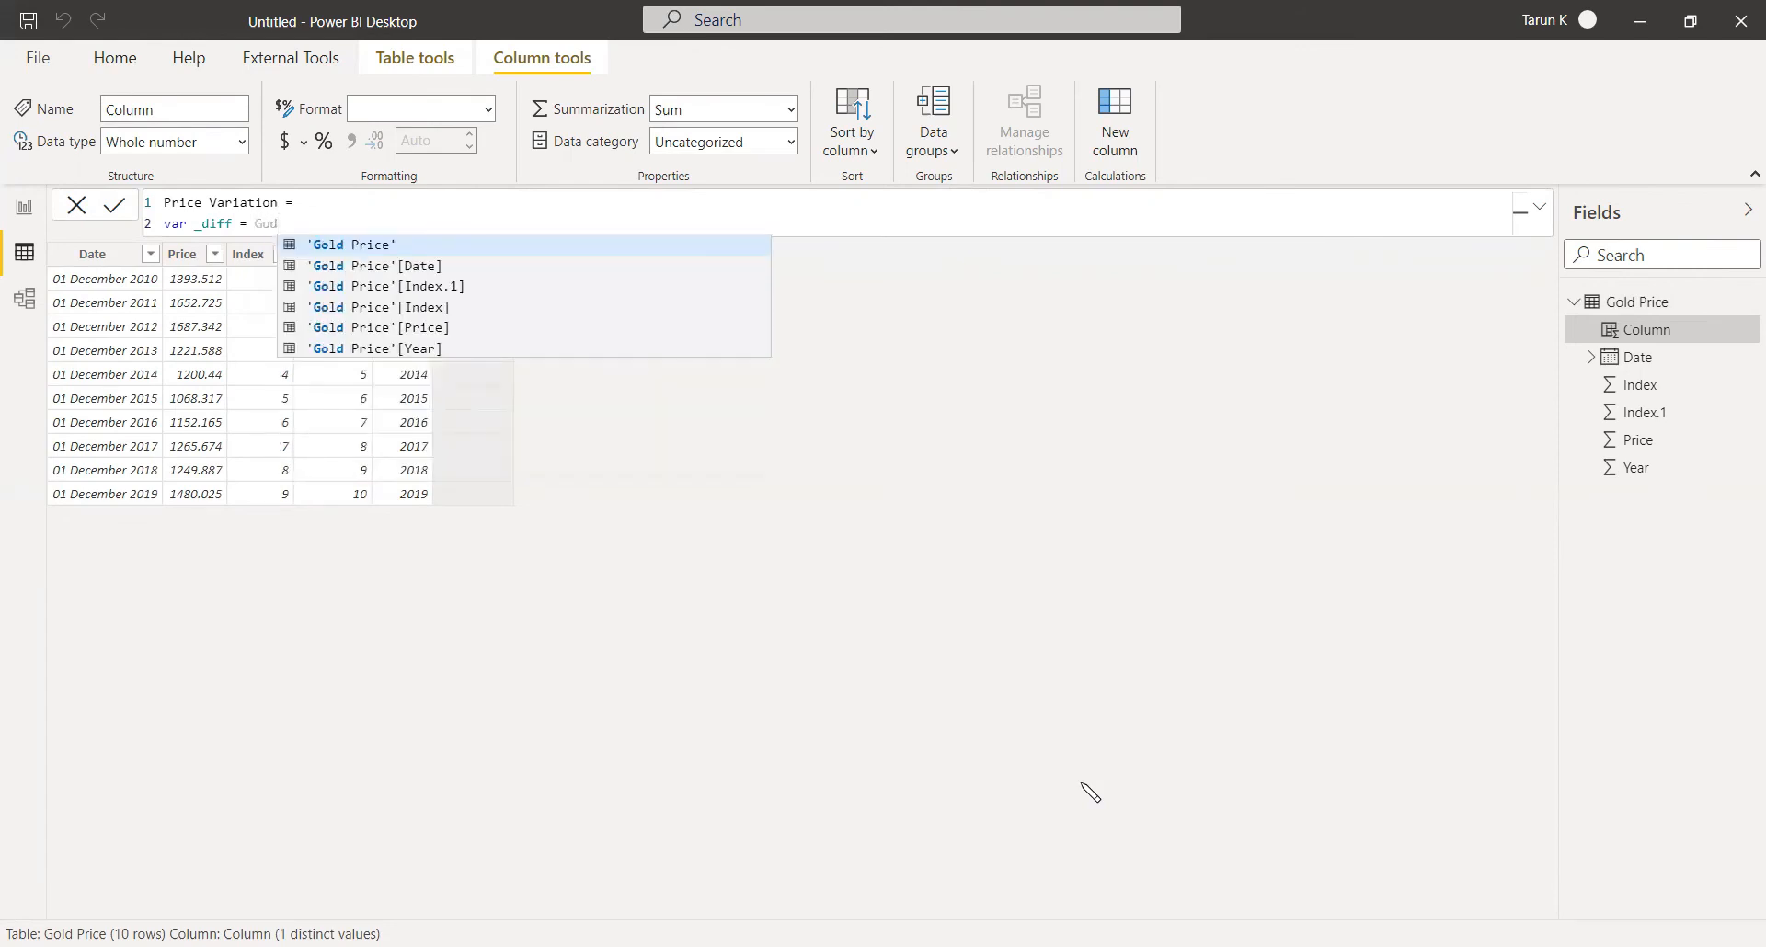
key(Down)
key(Down)
key(Down)
key(Down)
key(Tab)
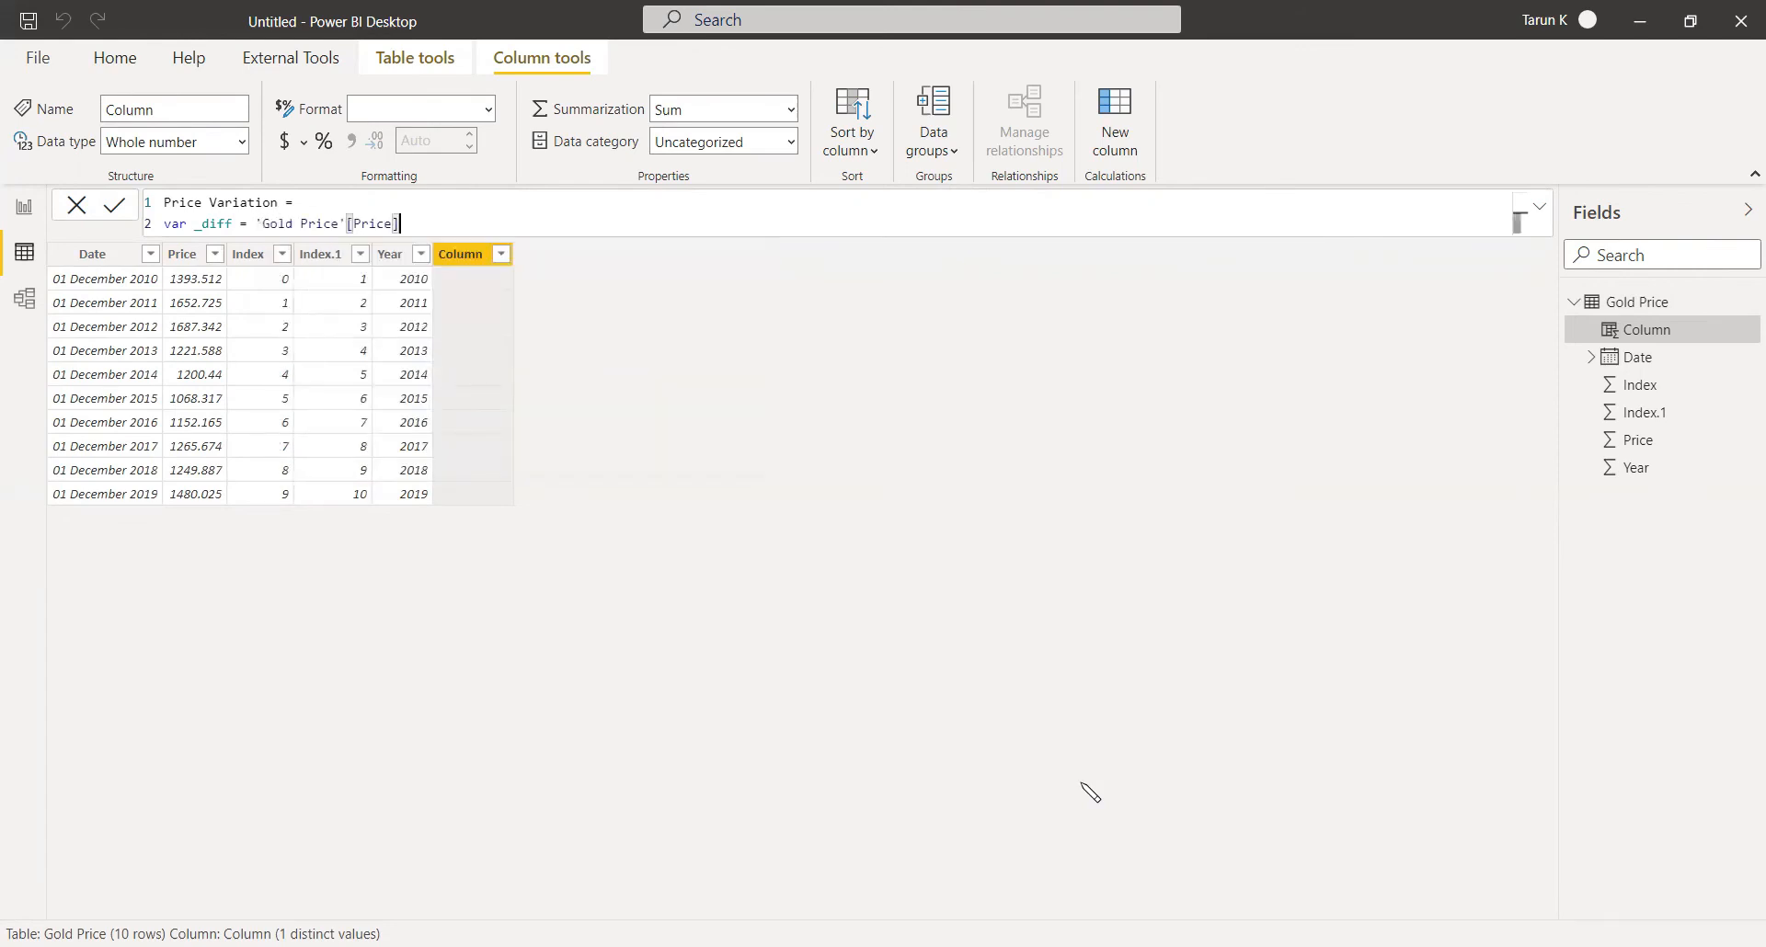
text(-)
key(shift+Return)
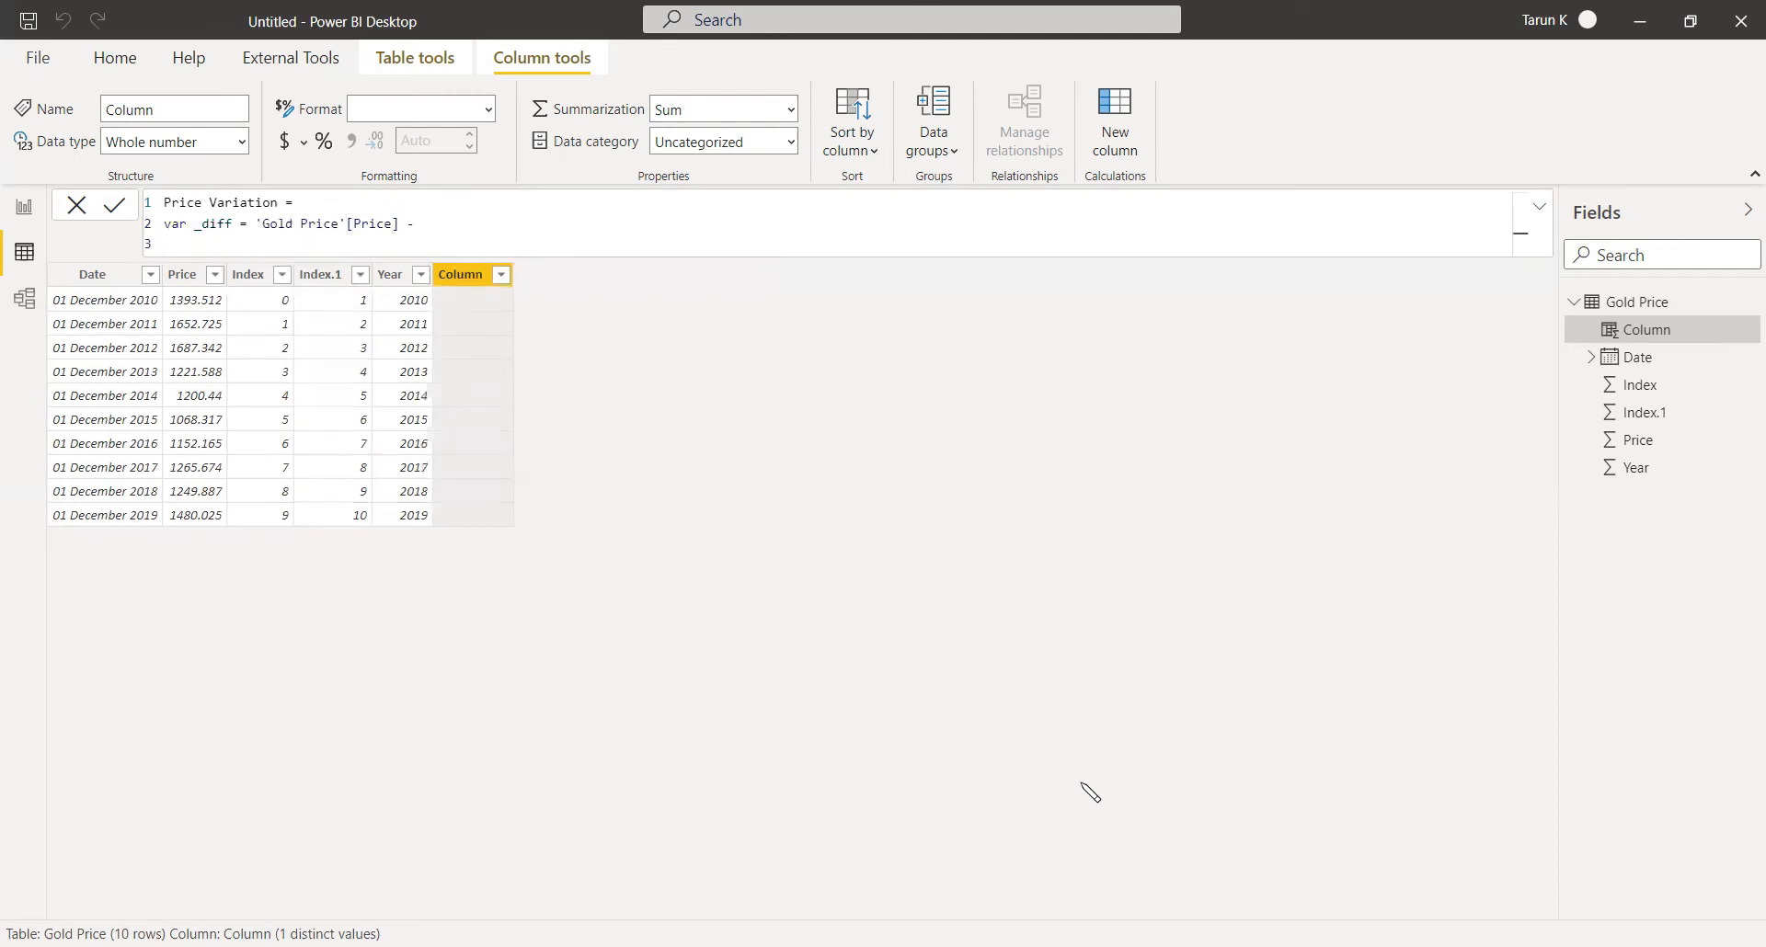
Begin the subtracted term on a new line as CALCULATE(SUM('Gold Price'[Price]), with room for a filter below.
key(Tab)
text(CAL)
key(Tab)
text(SUM)
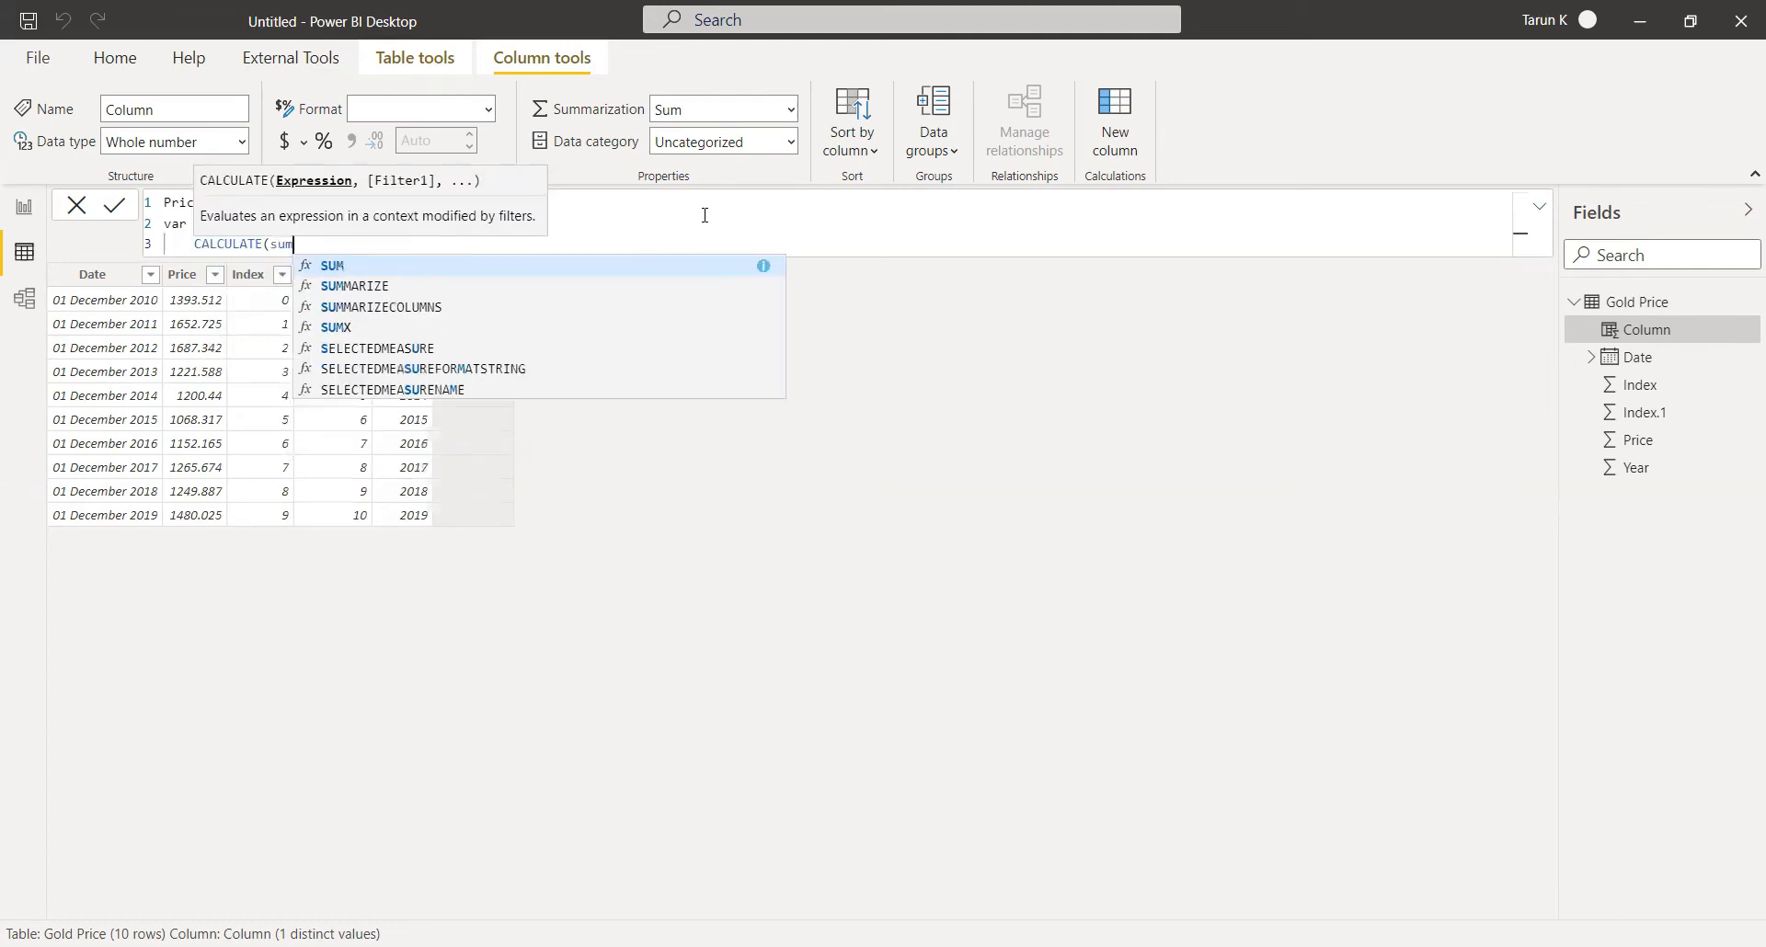
key(Tab)
text(god)
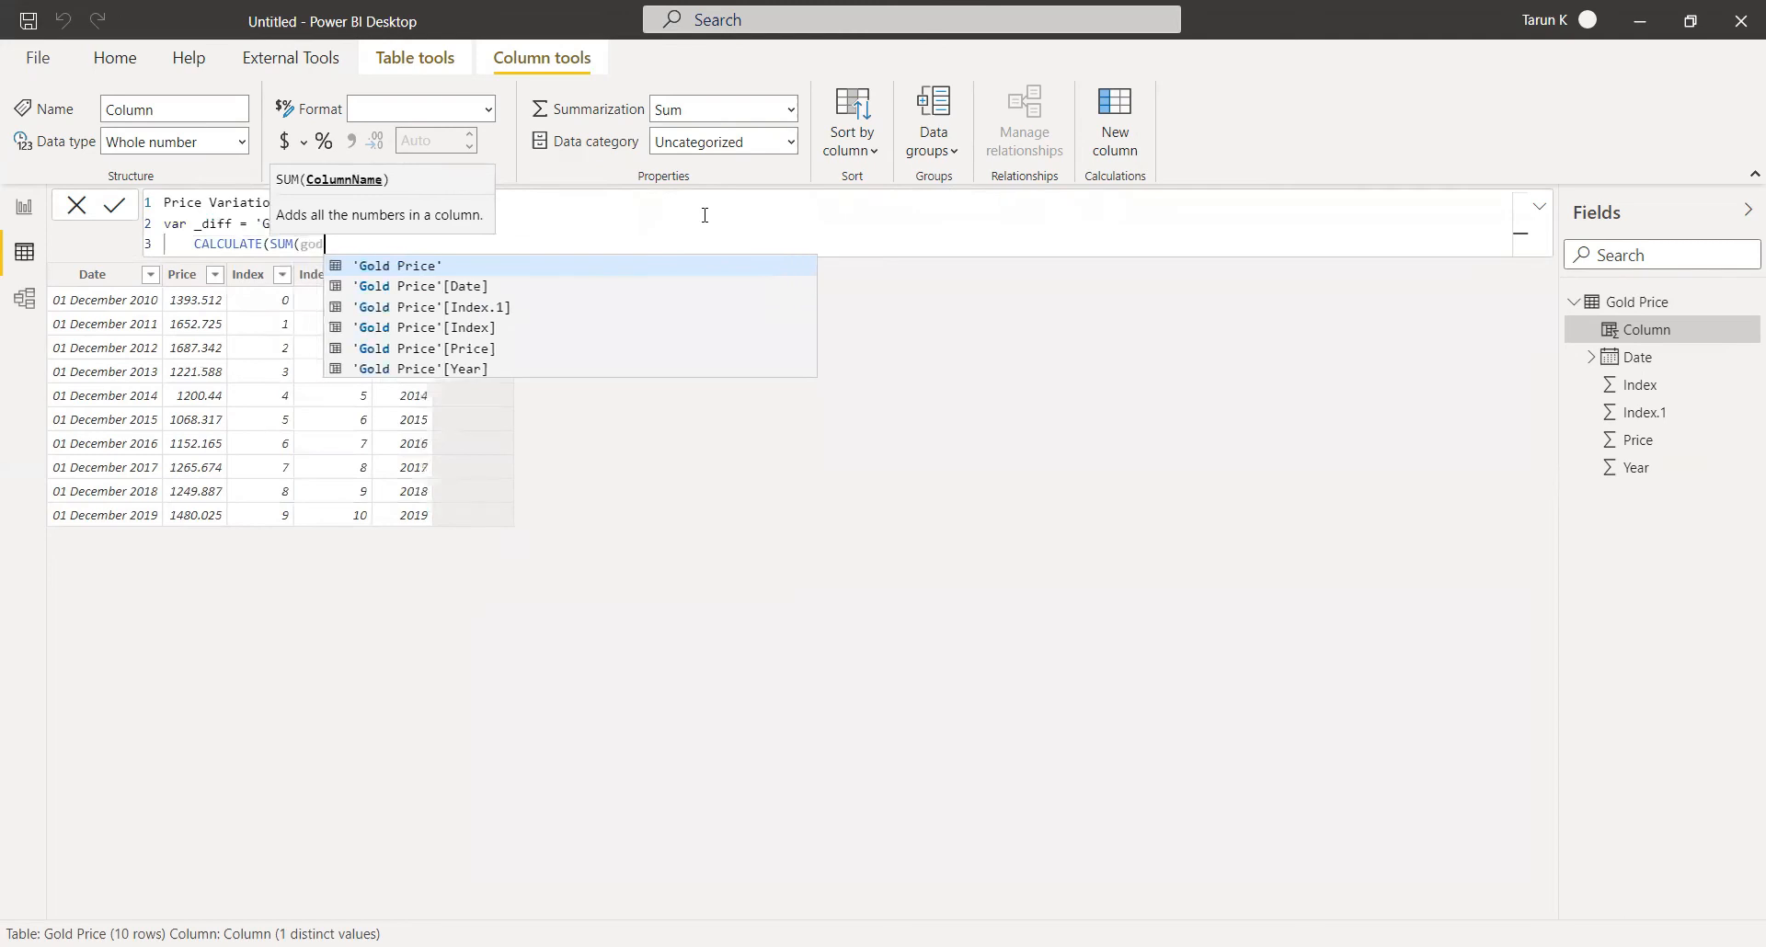
key(Down)
key(Down)
key(Down)
key(Down)
key(Tab)
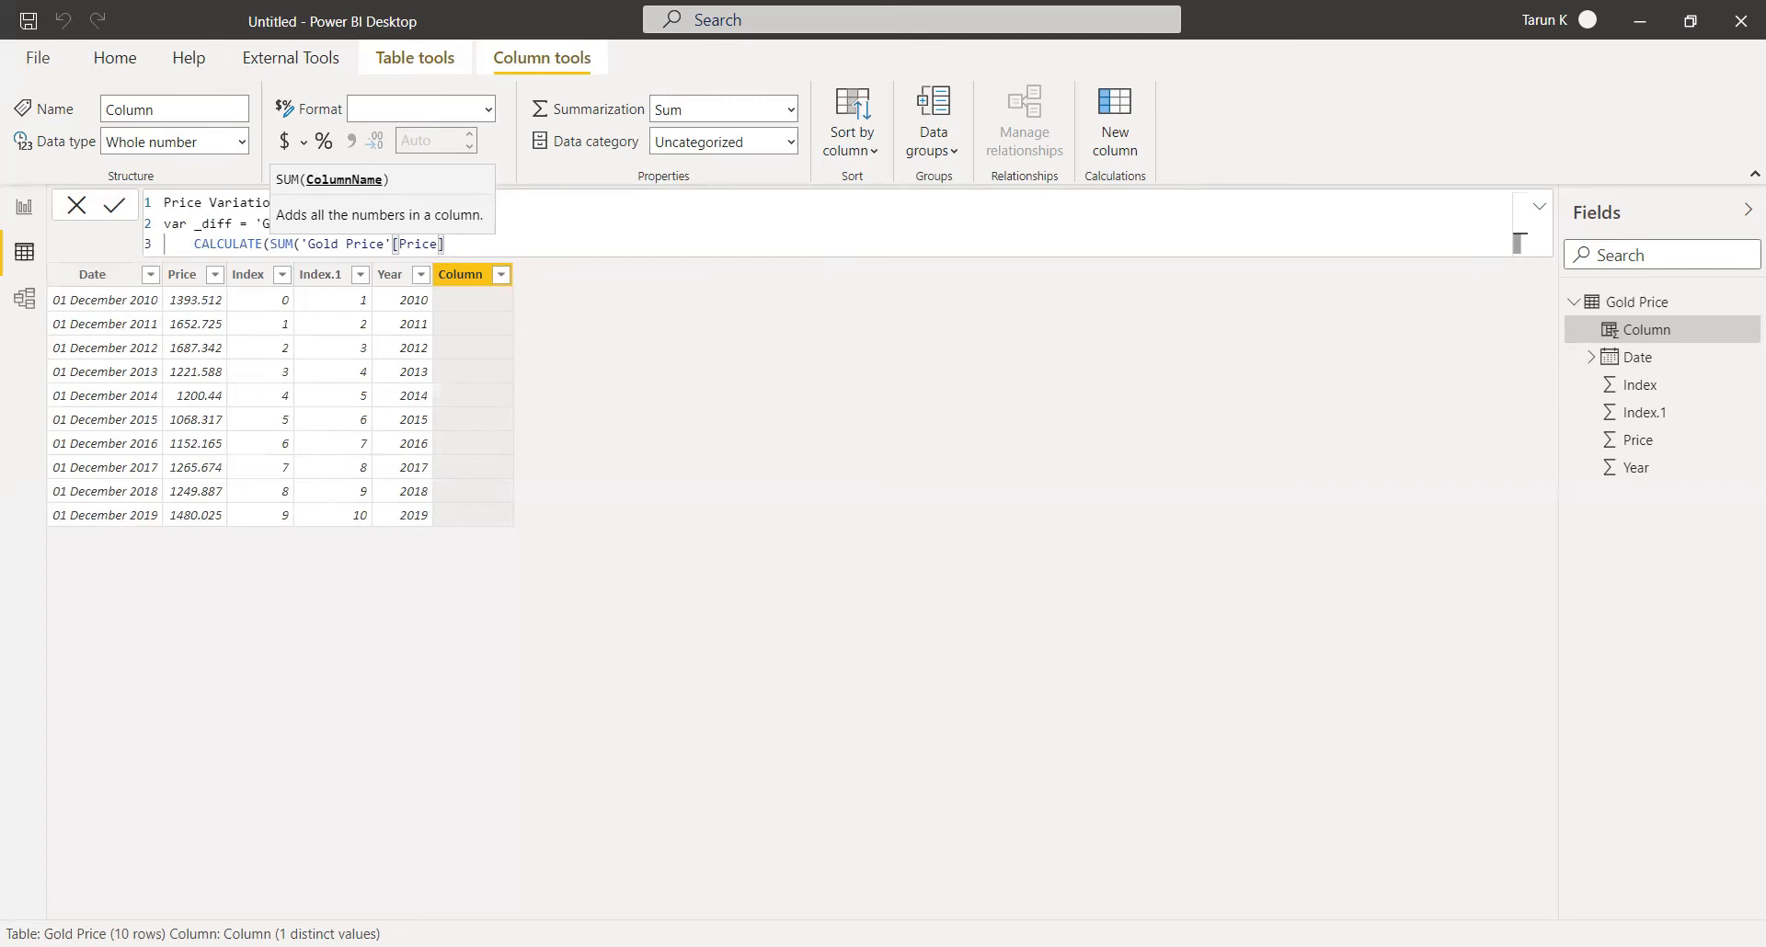
text())
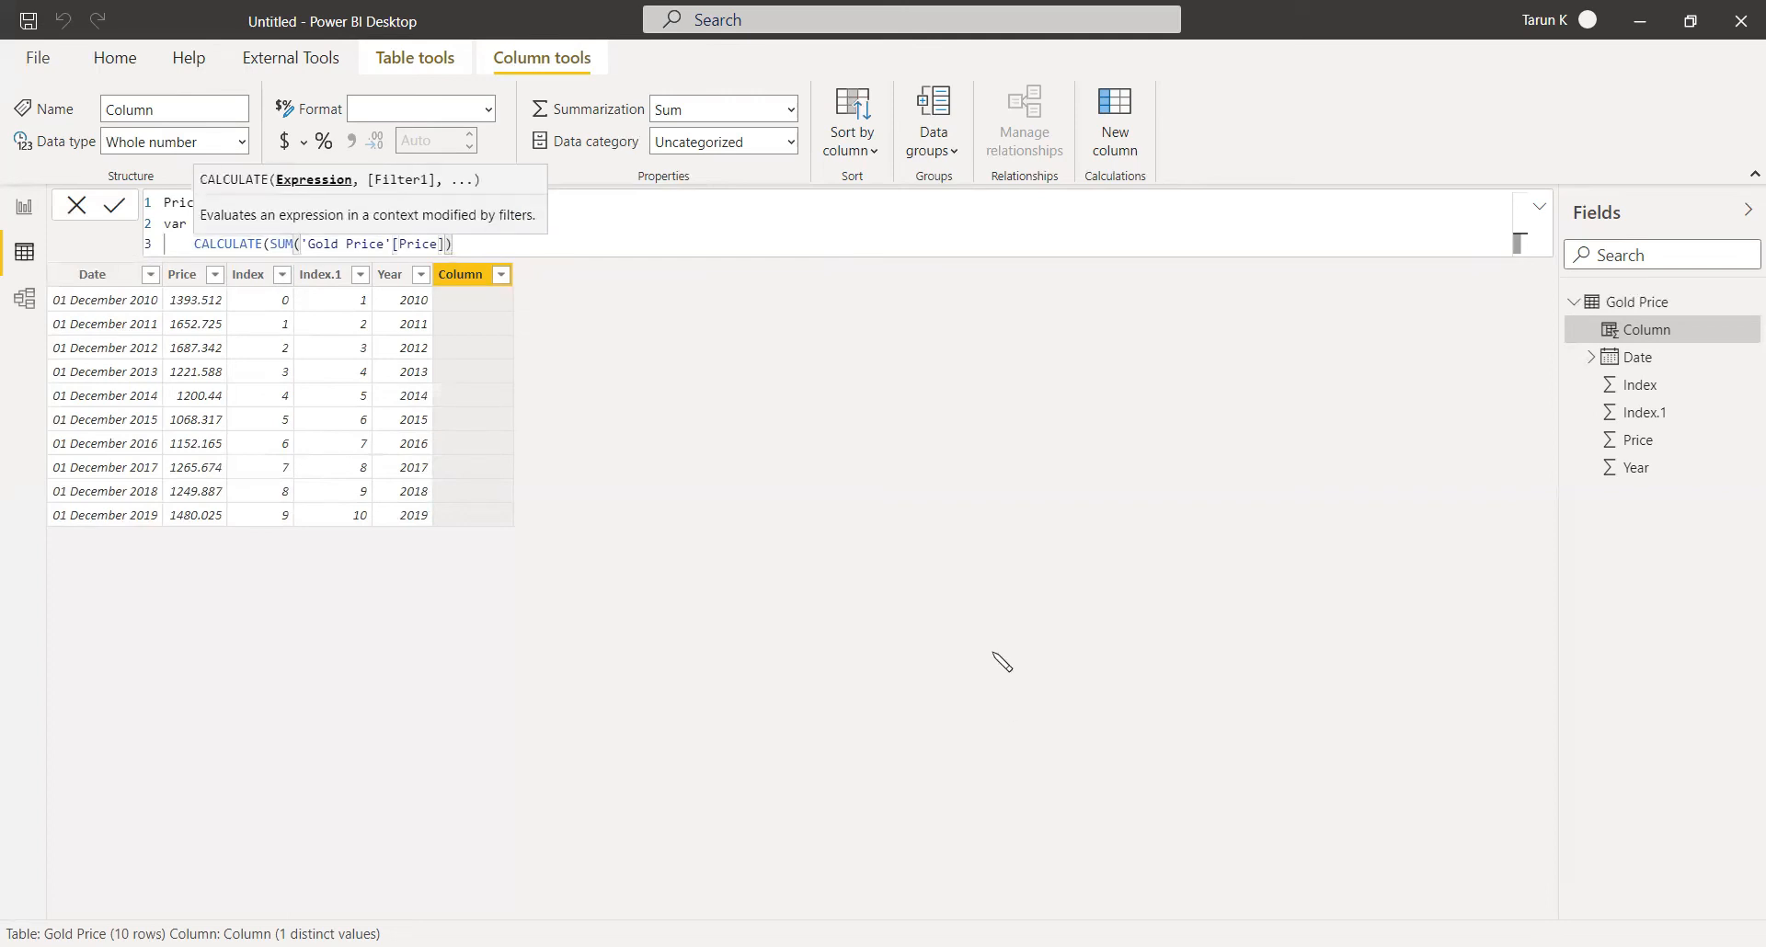
text(,)
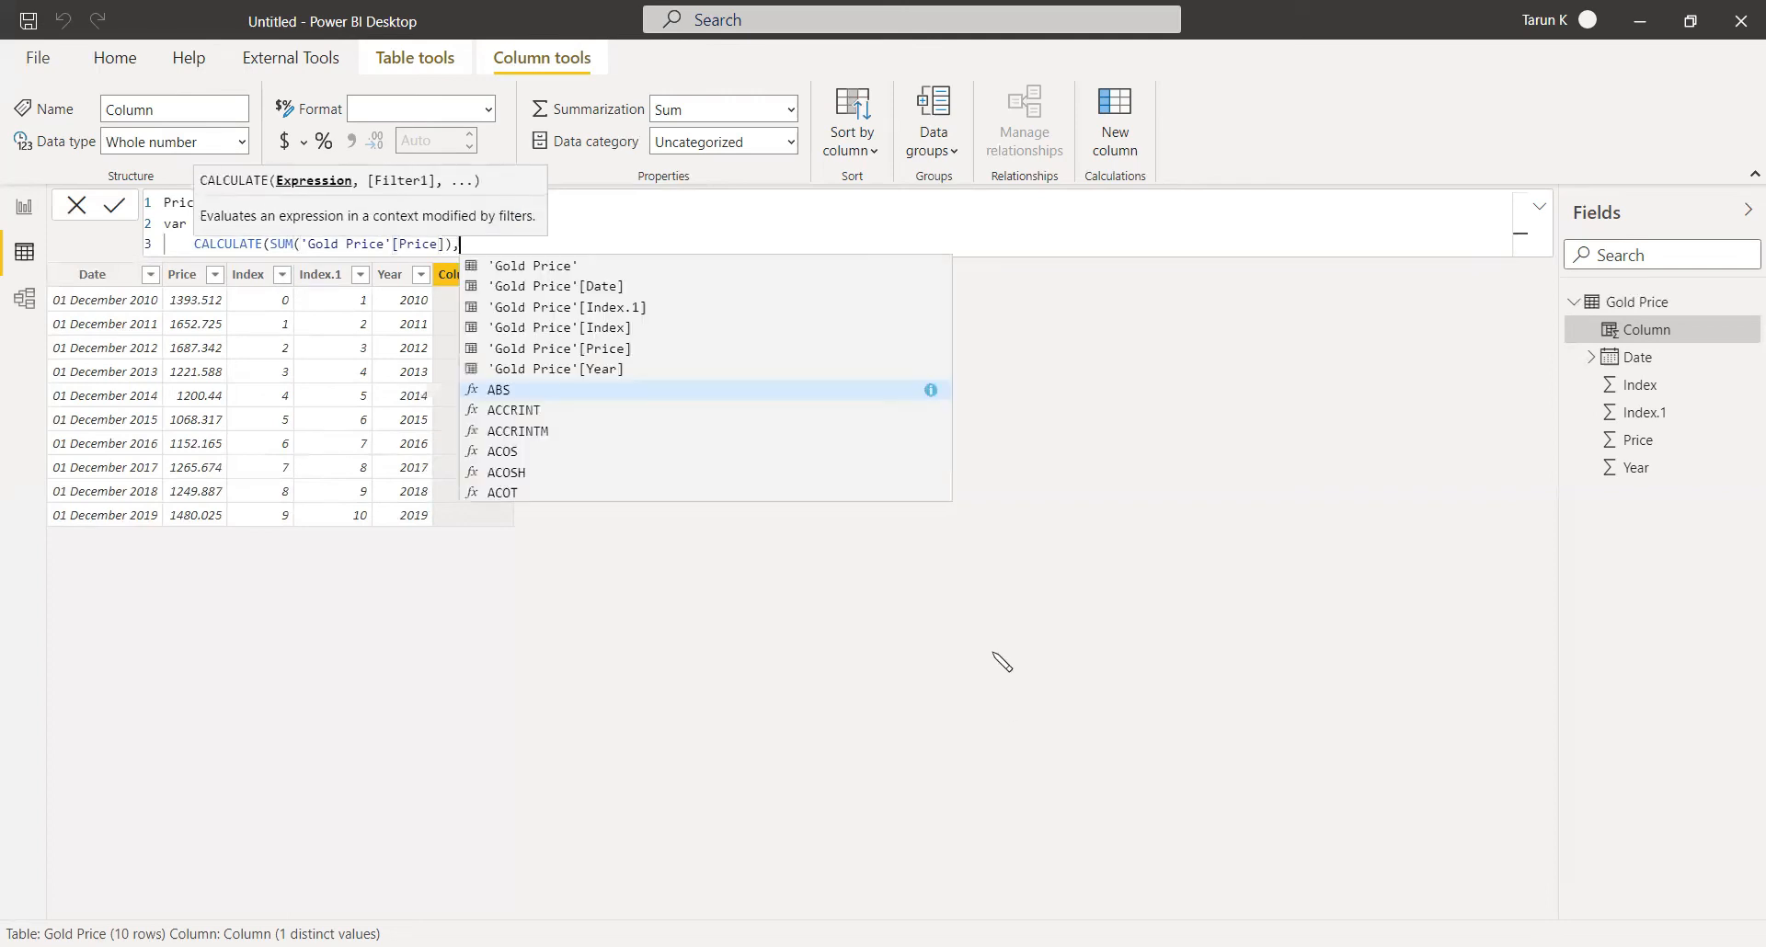
key(shift+Return)
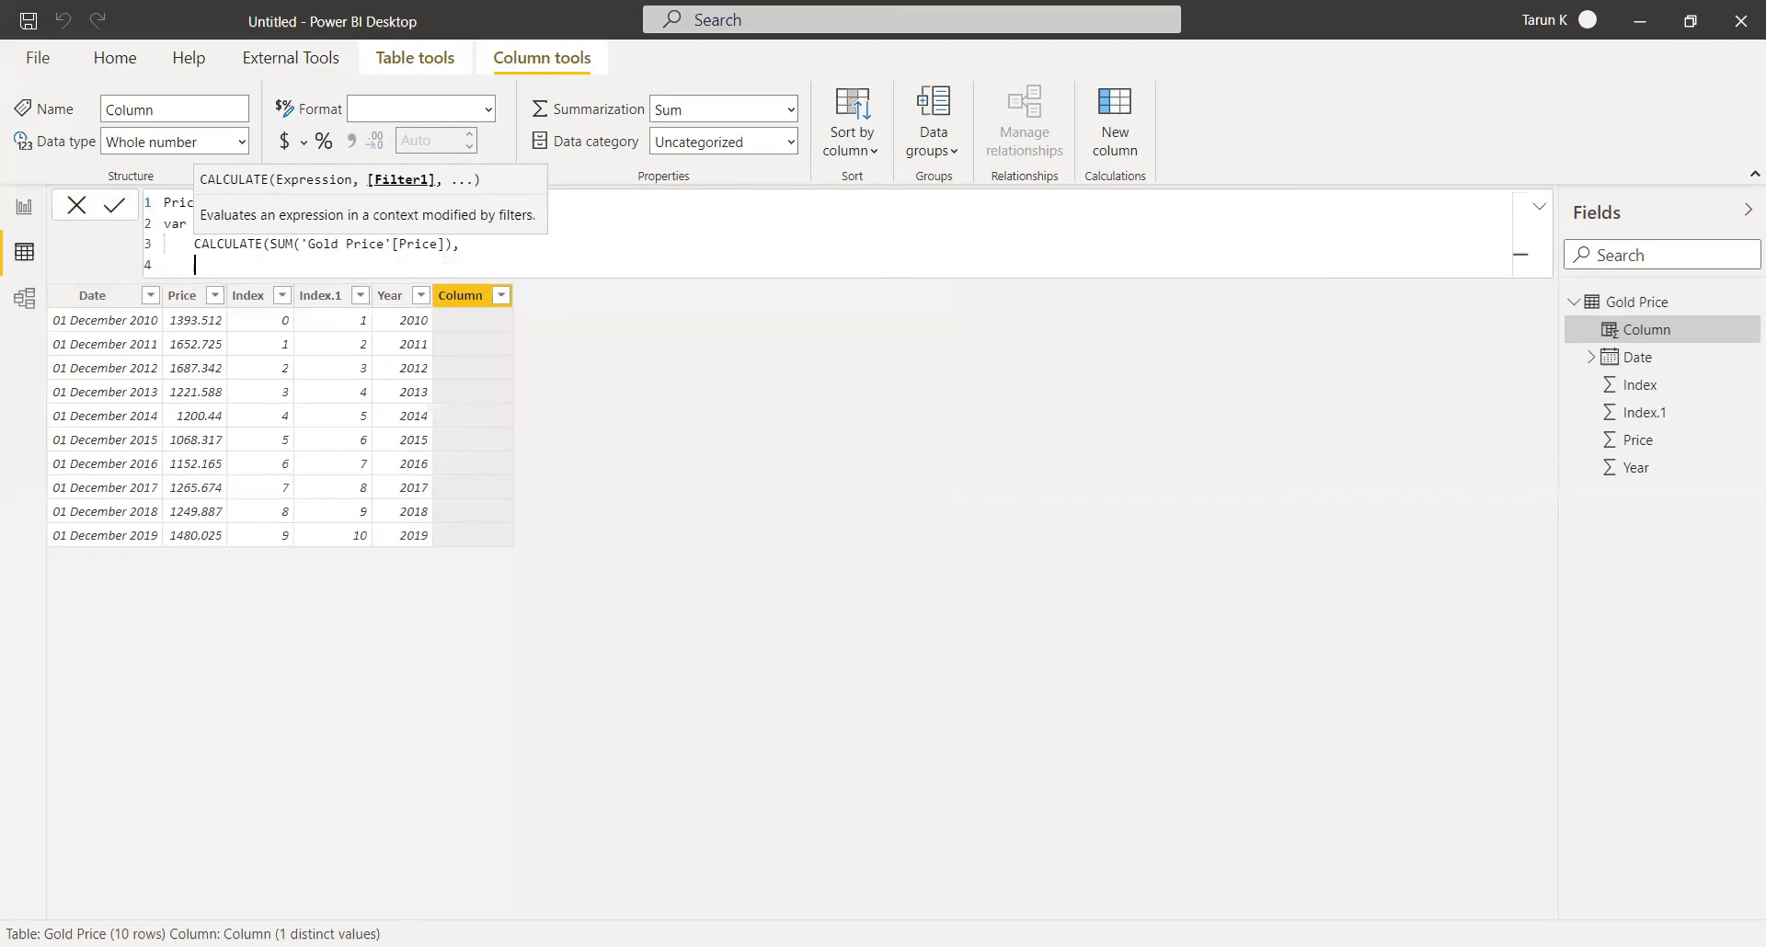
Begin the filter argument of CALCULATE with FILTER('Gold Price', 'Gold Price'[Index.1].
text(FILTER()
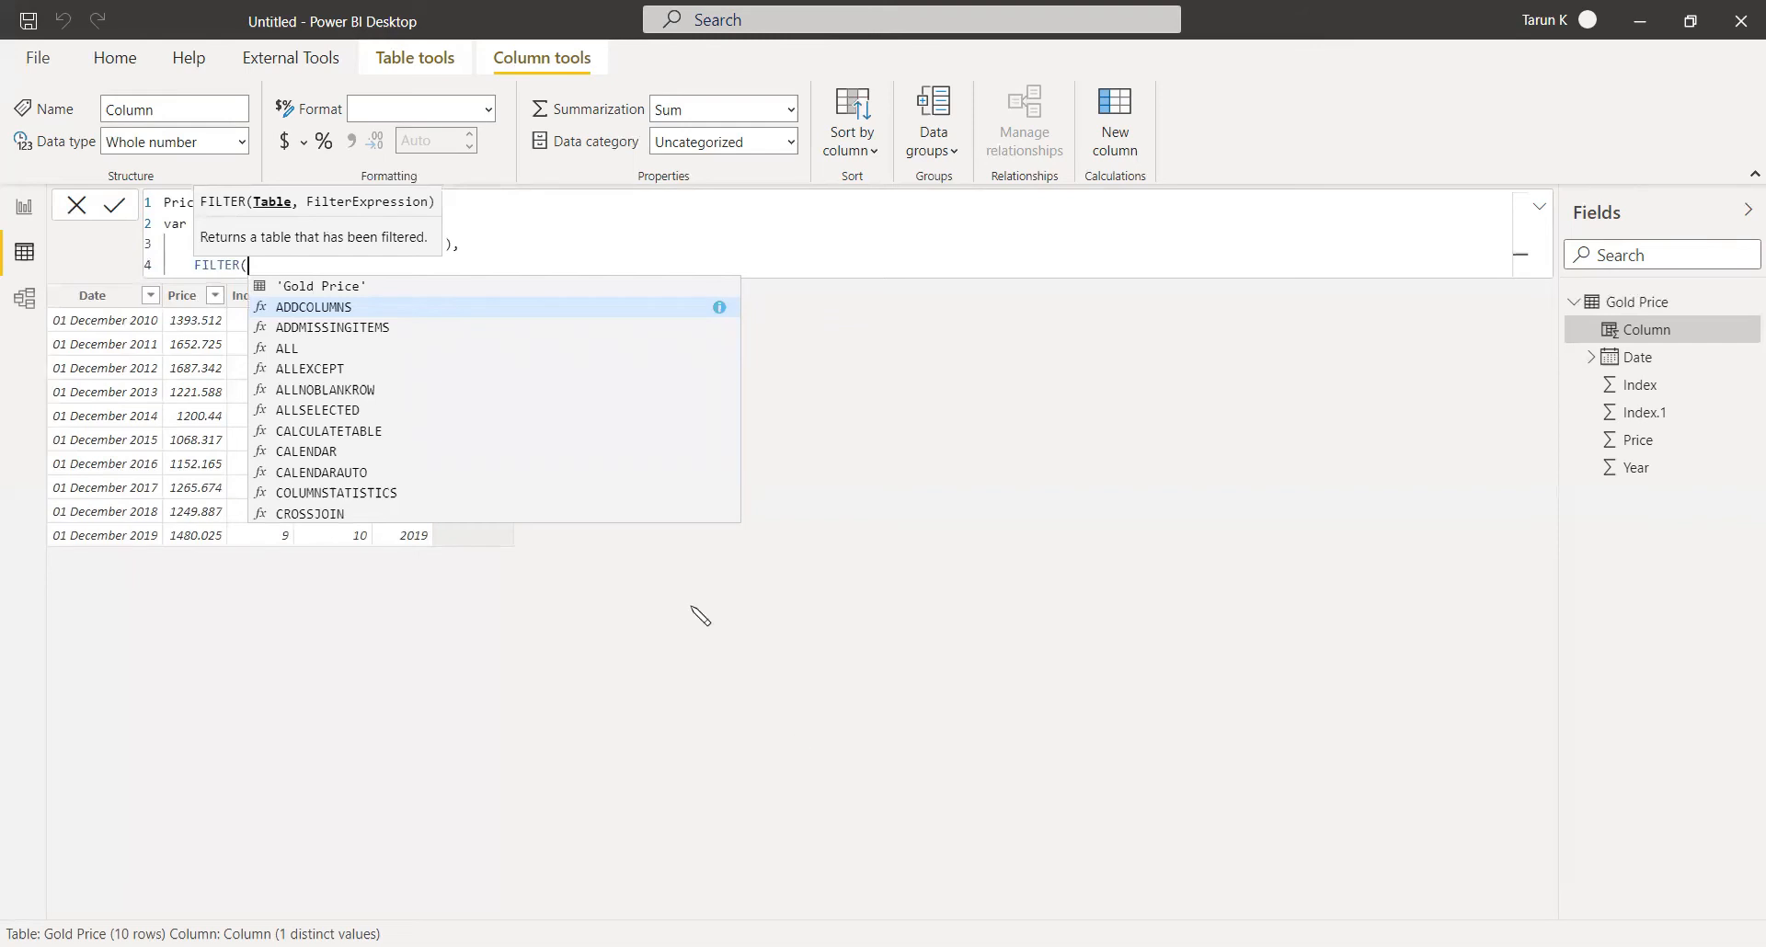
text('G)
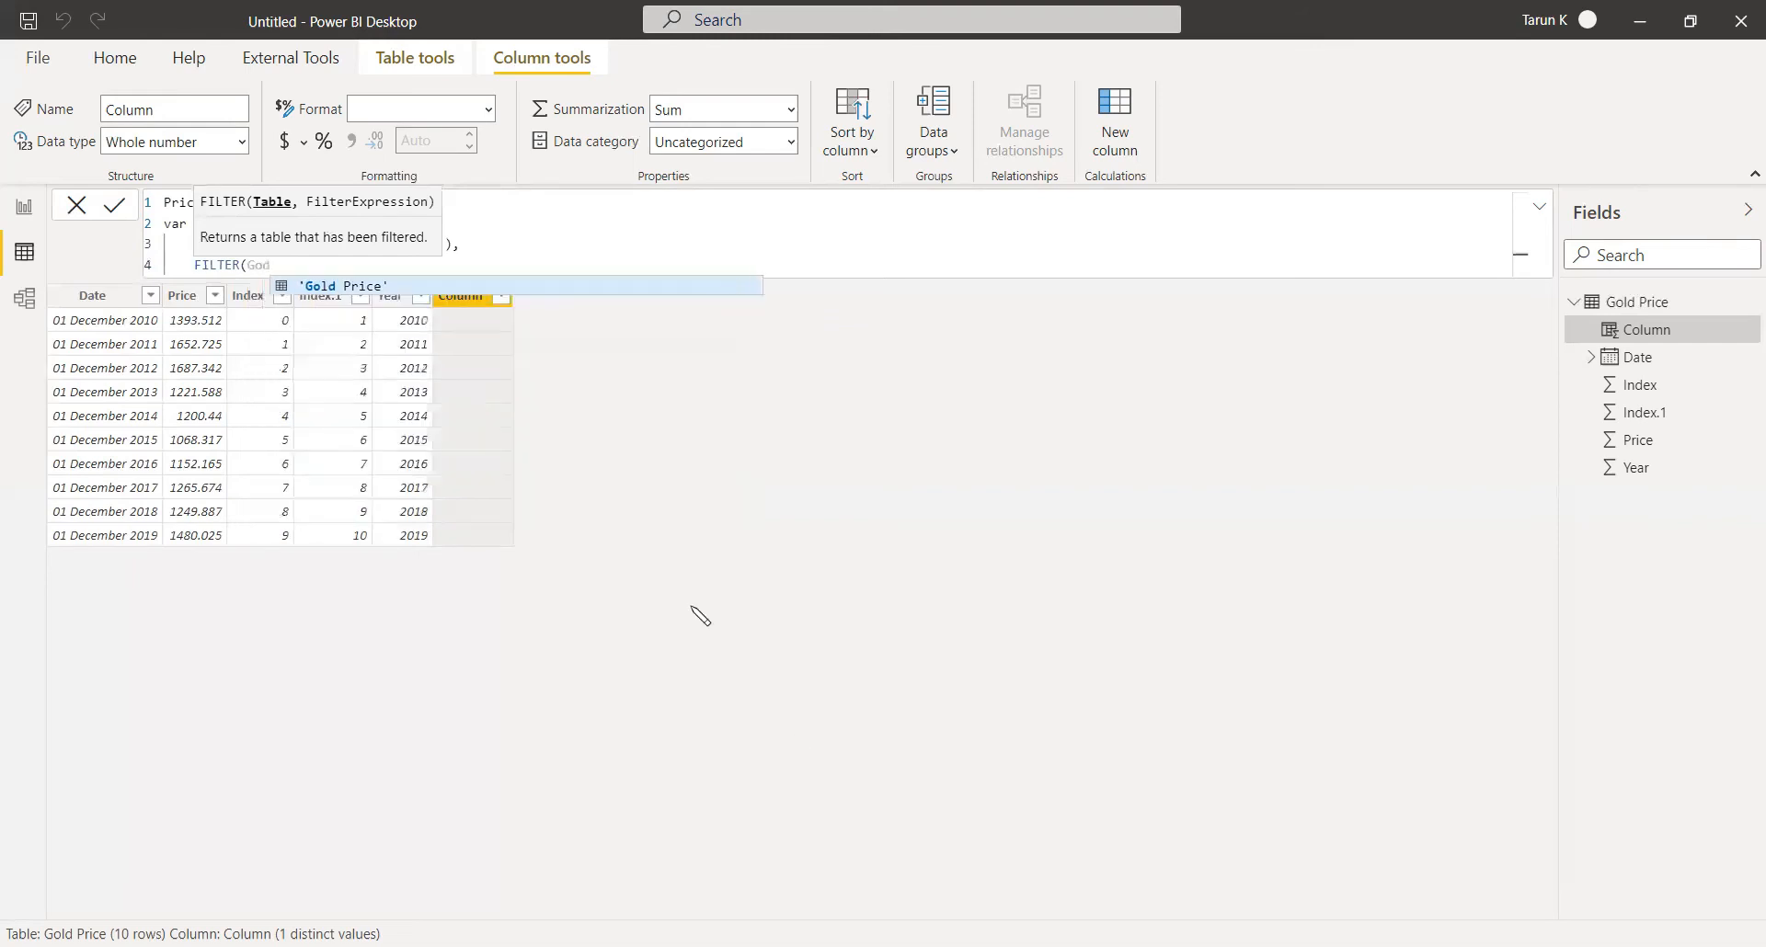
key(Tab)
text(,)
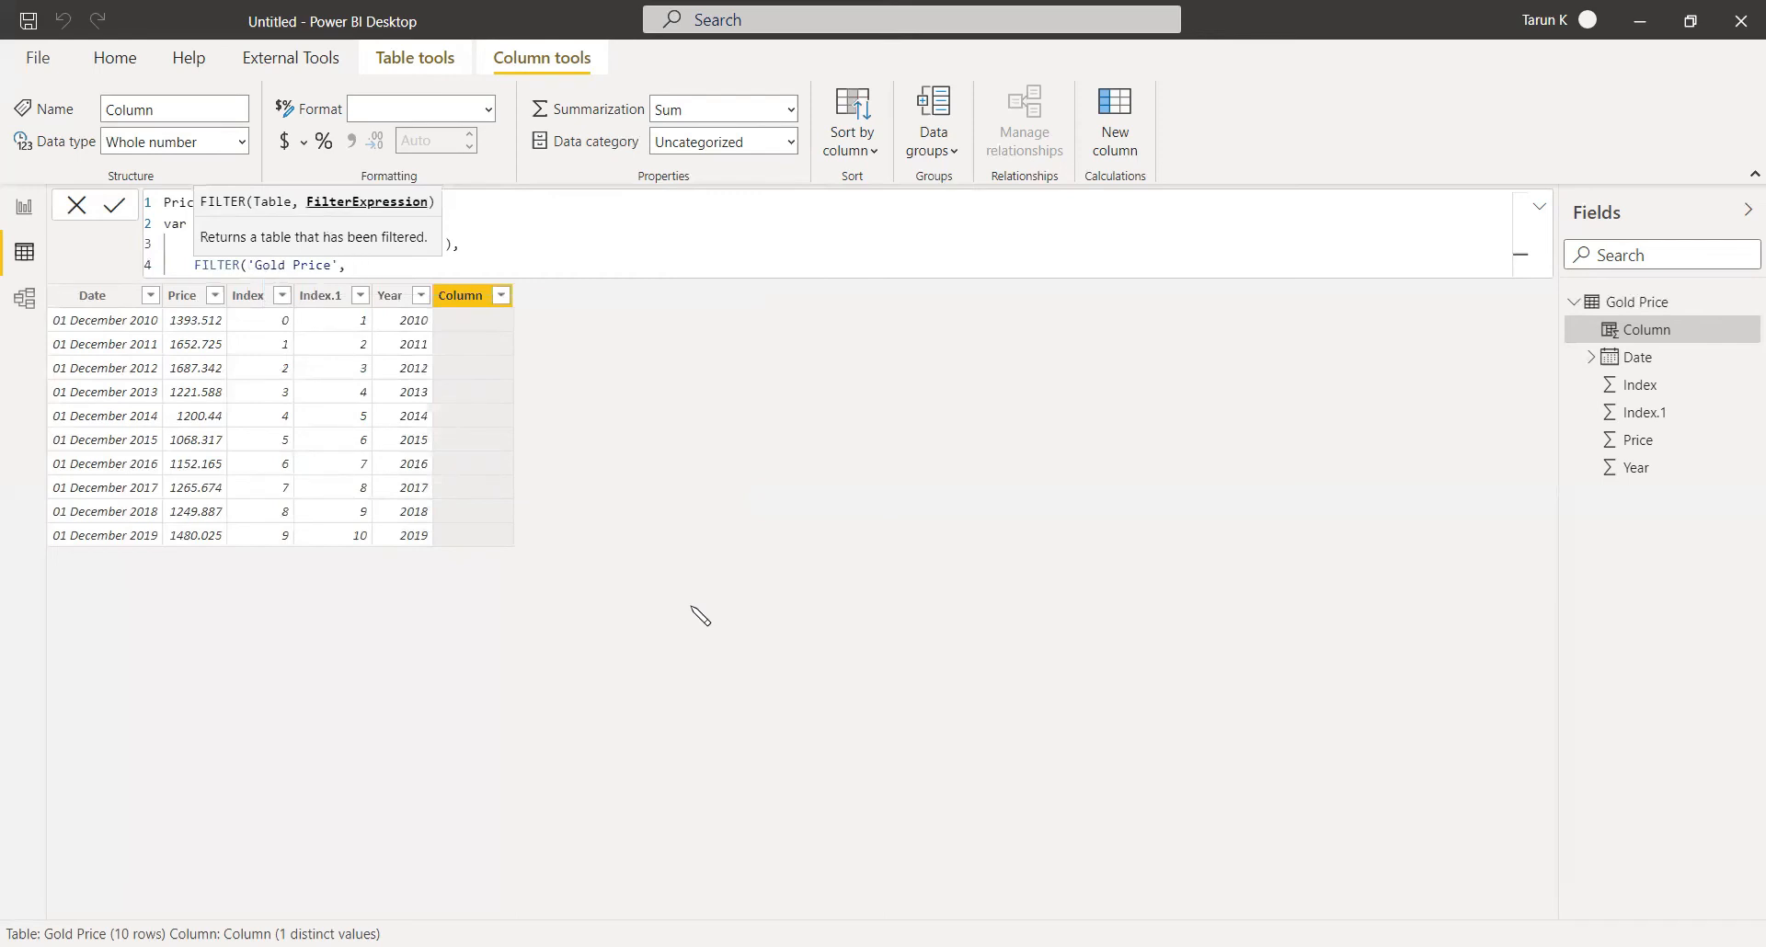
text( Goo)
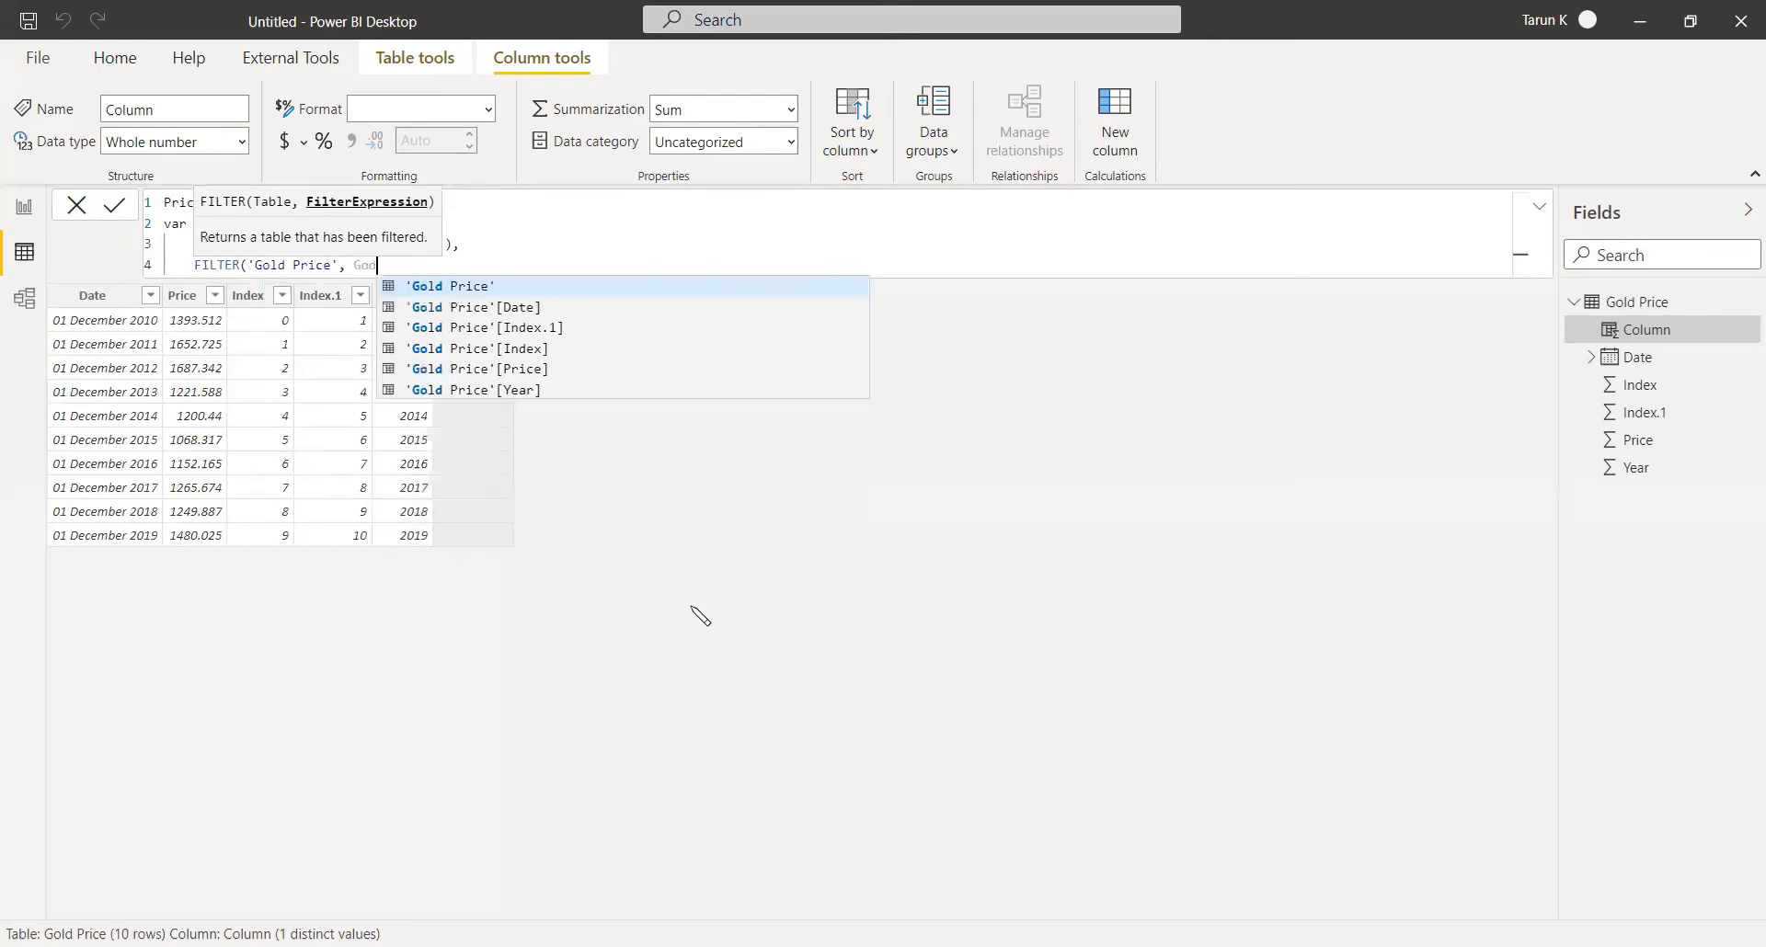
key(Down)
key(Down)
key(Down)
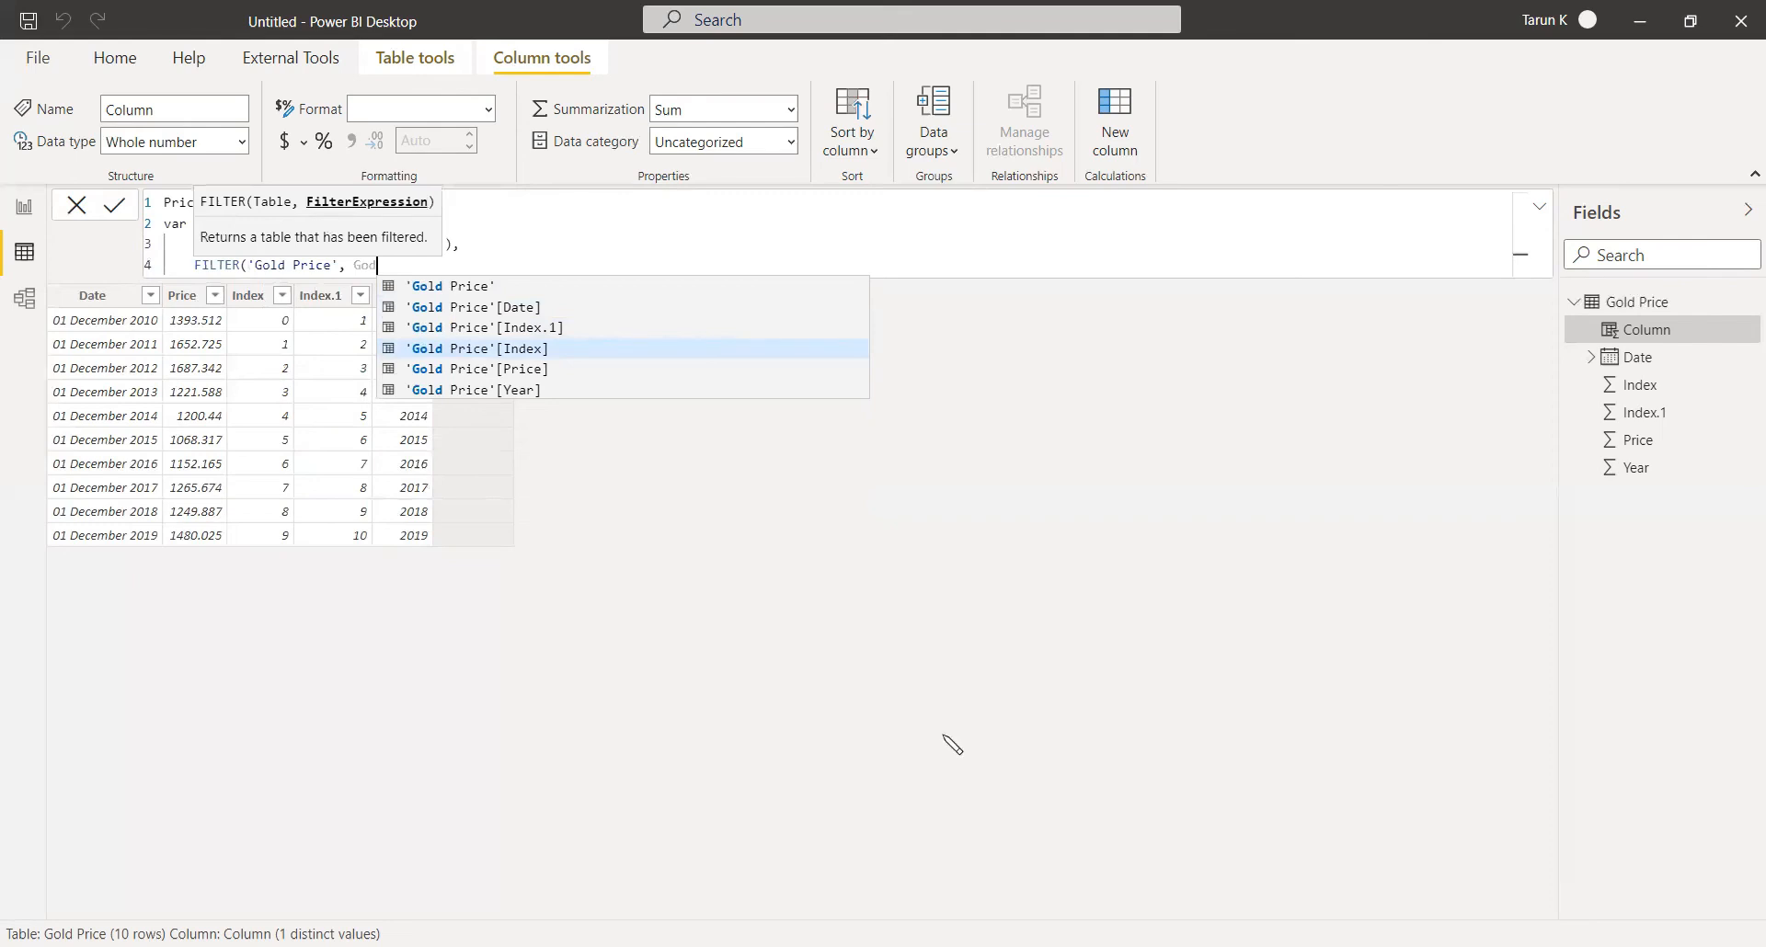
key(Up)
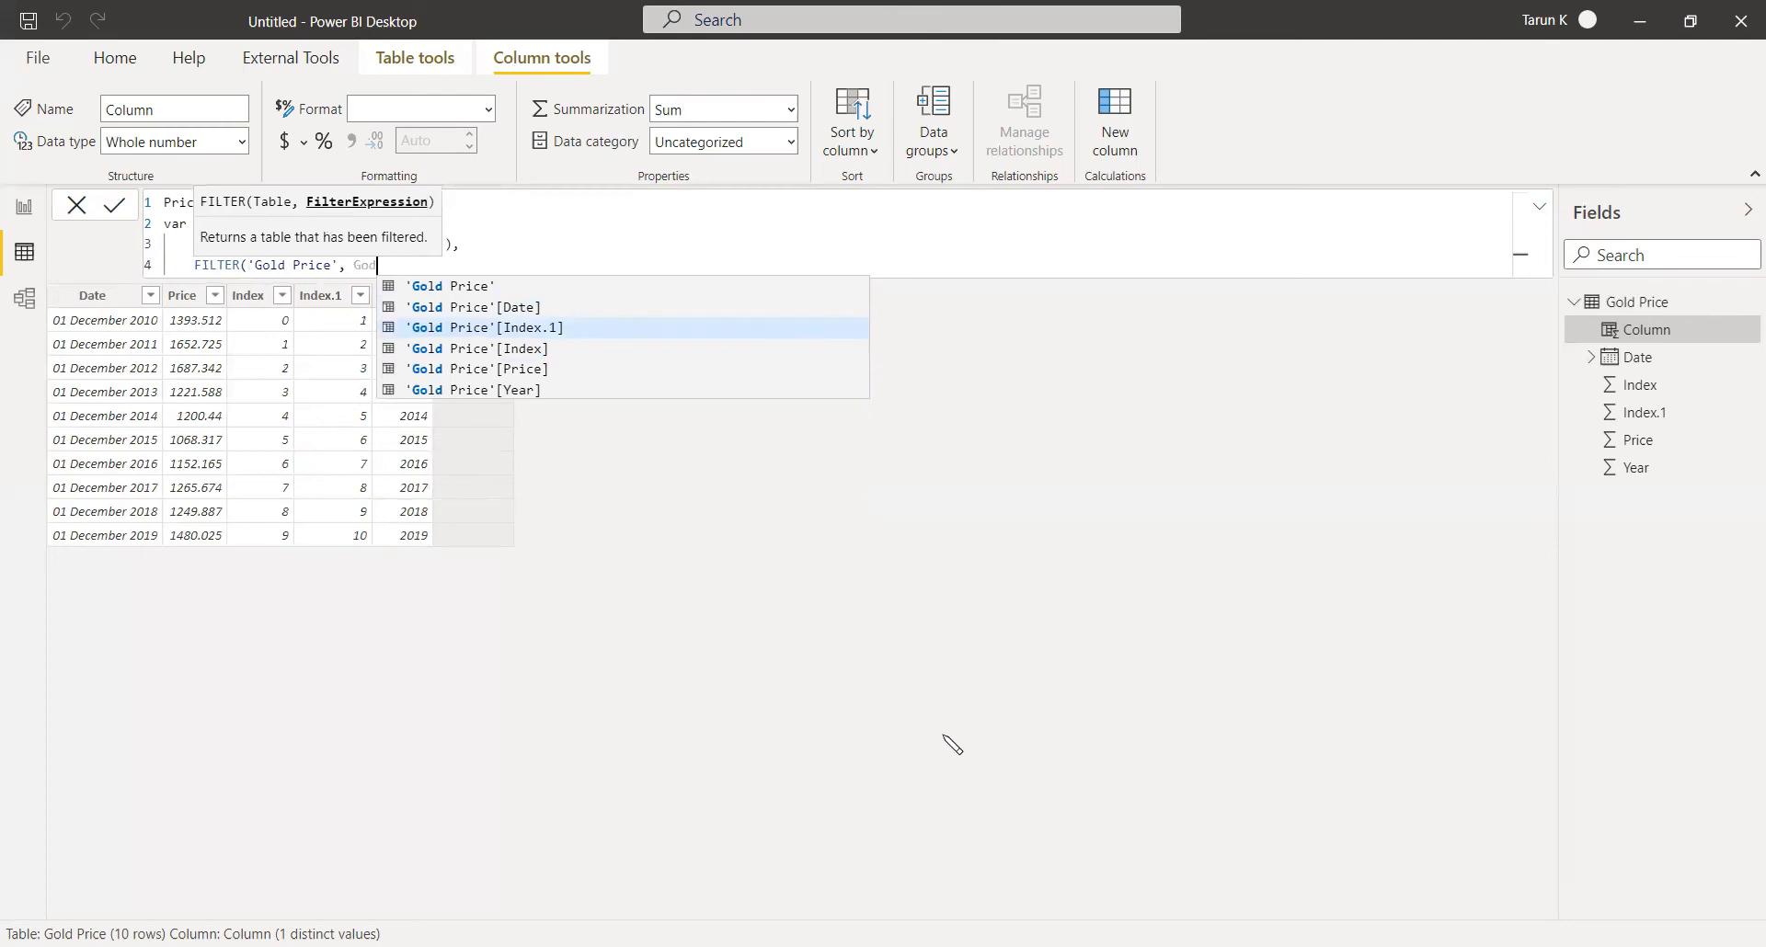
key(Tab)
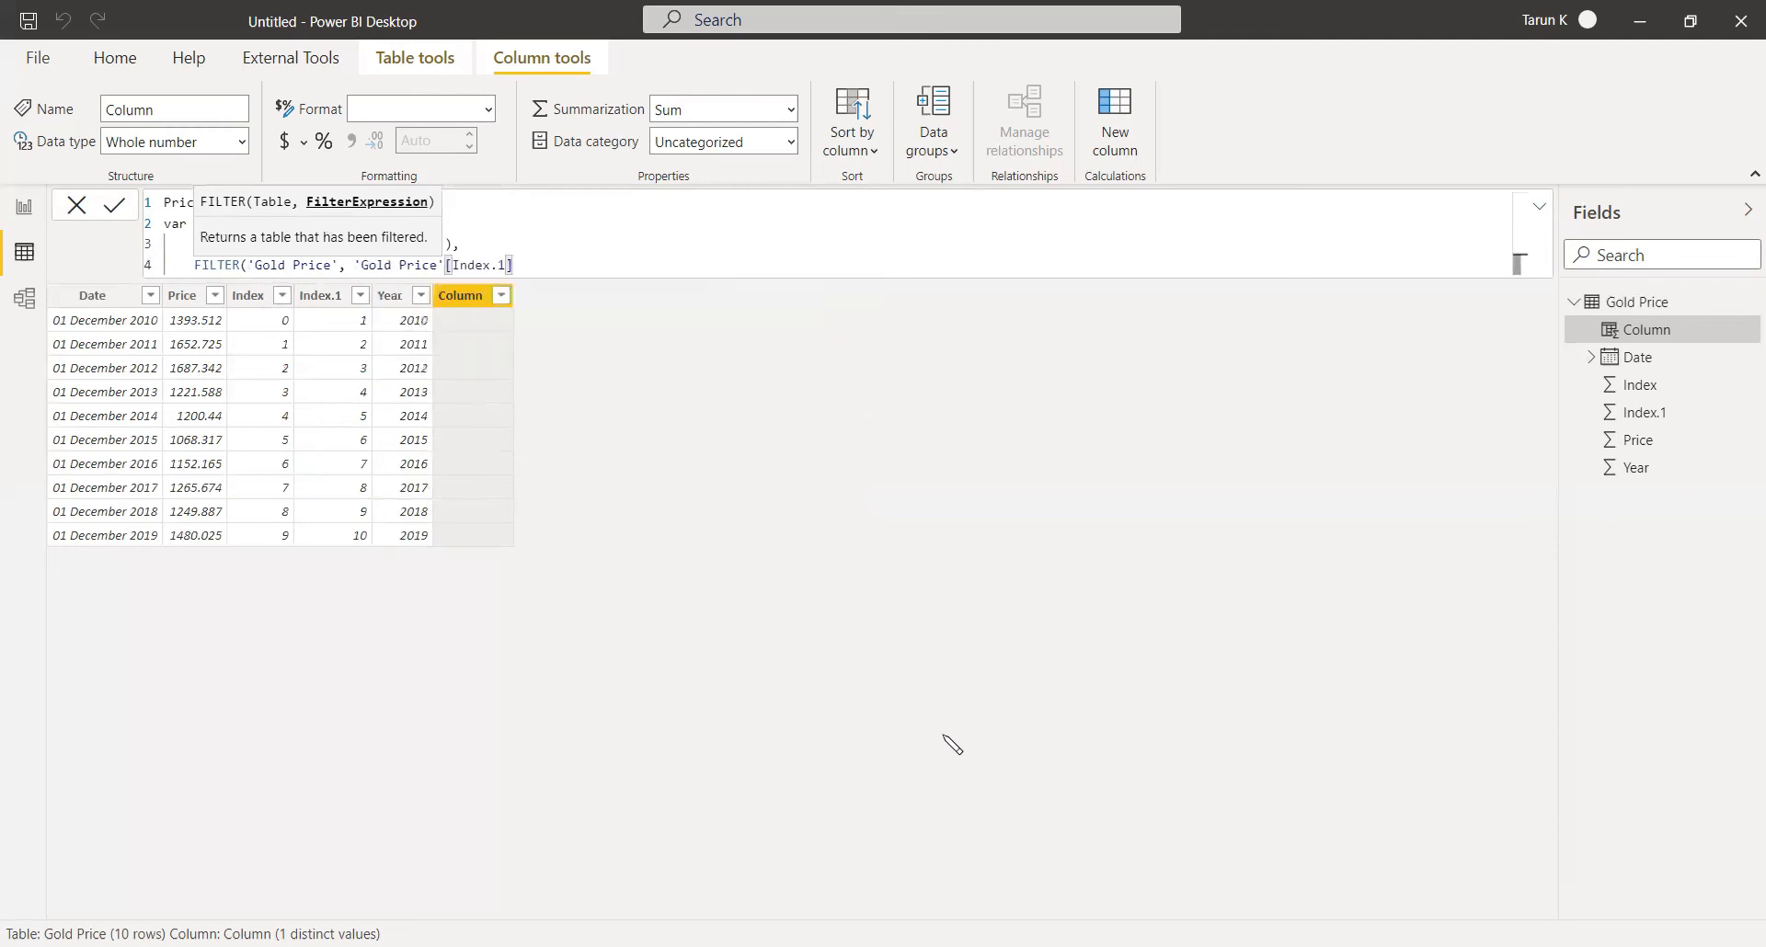
Complete the filter condition with = EARLIER('Gold Price'[Index]), close the FILTER and CALCULATE functions, and start a new formula line.
text(= EA)
key(Tab)
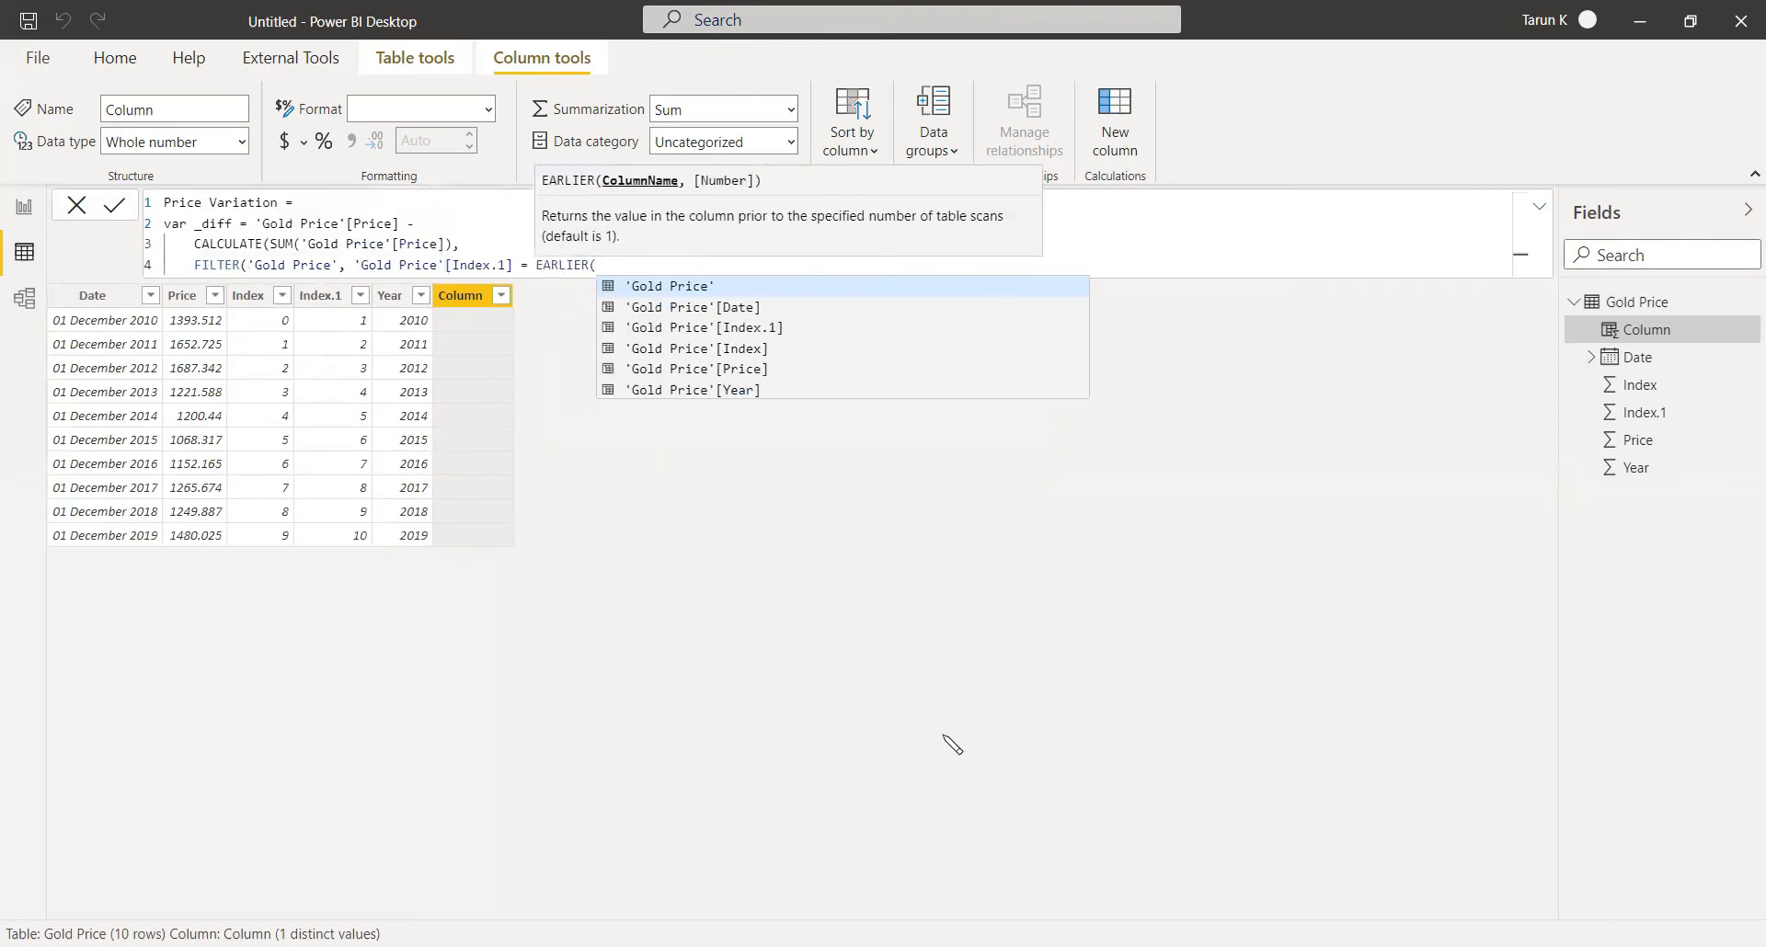
text(God)
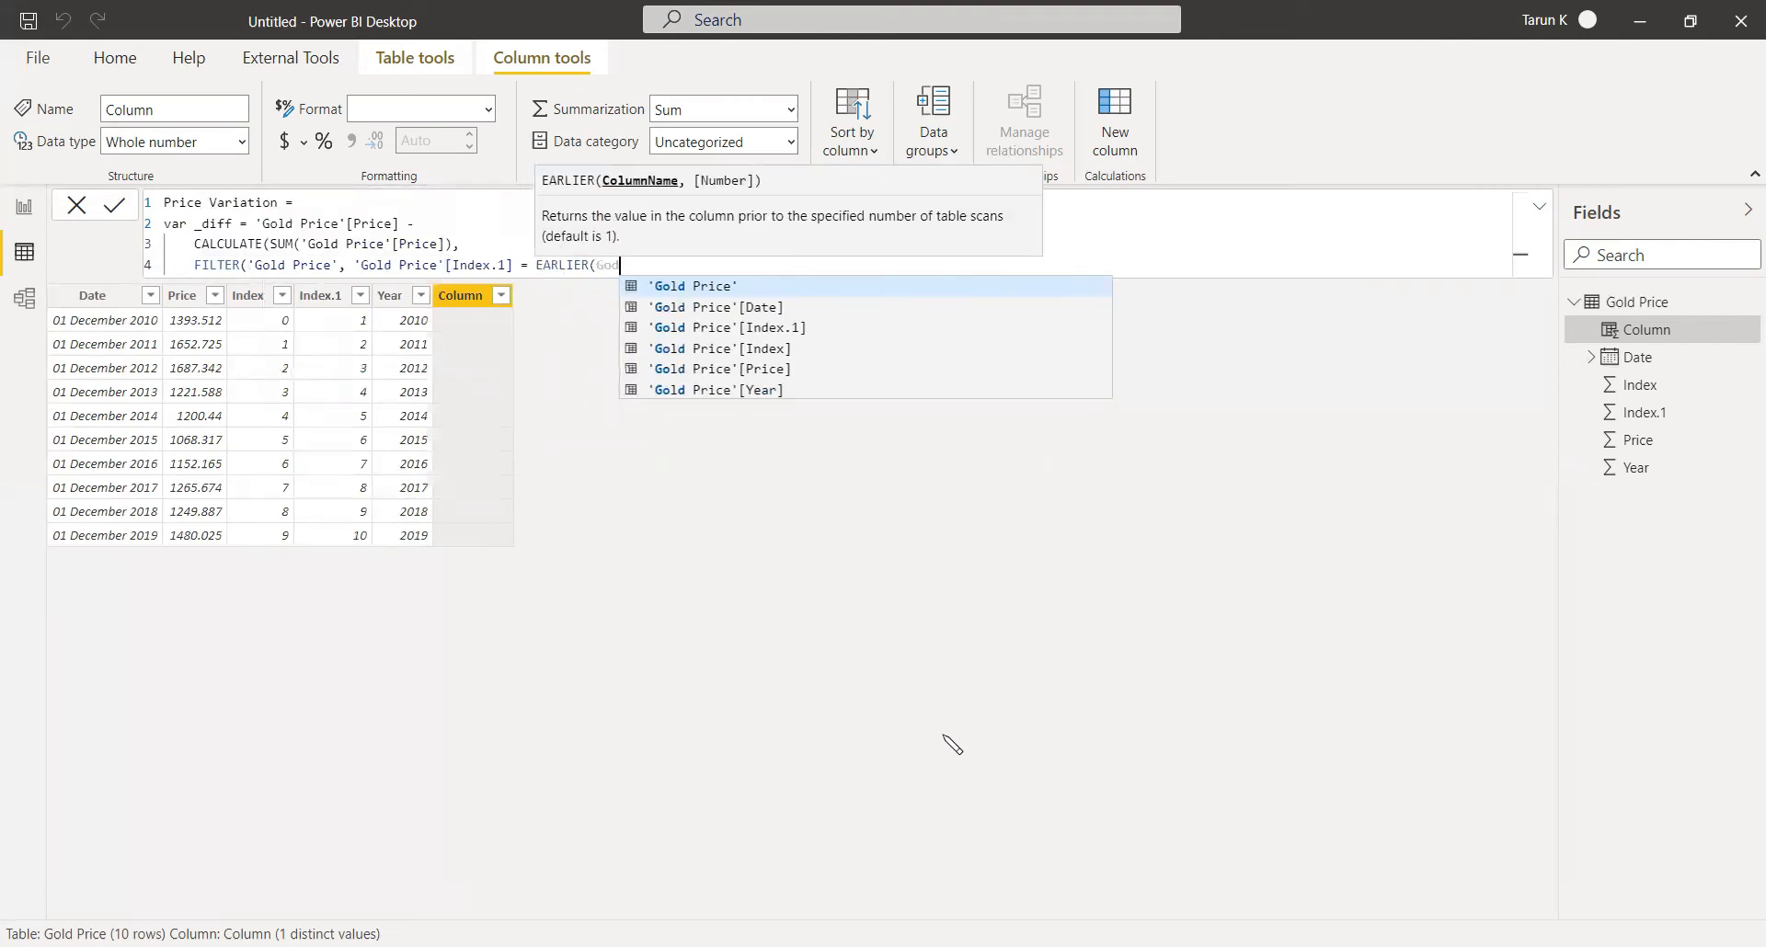
key(Down)
key(Down)
key(Down)
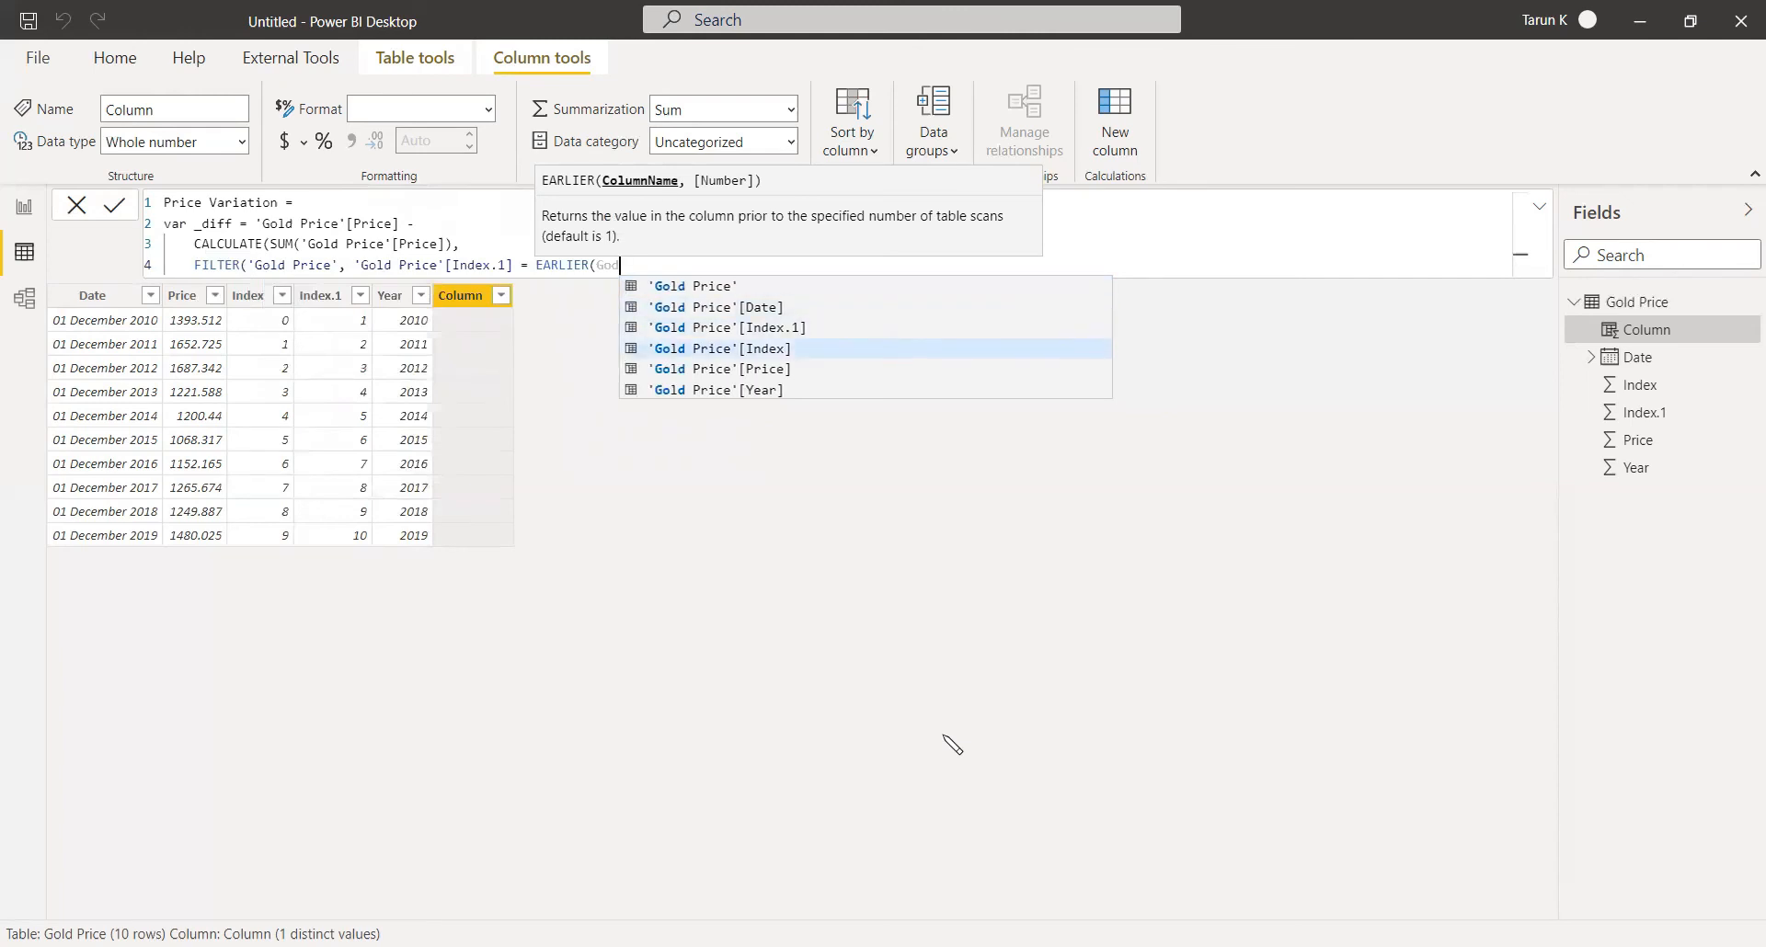
key(Tab)
text())
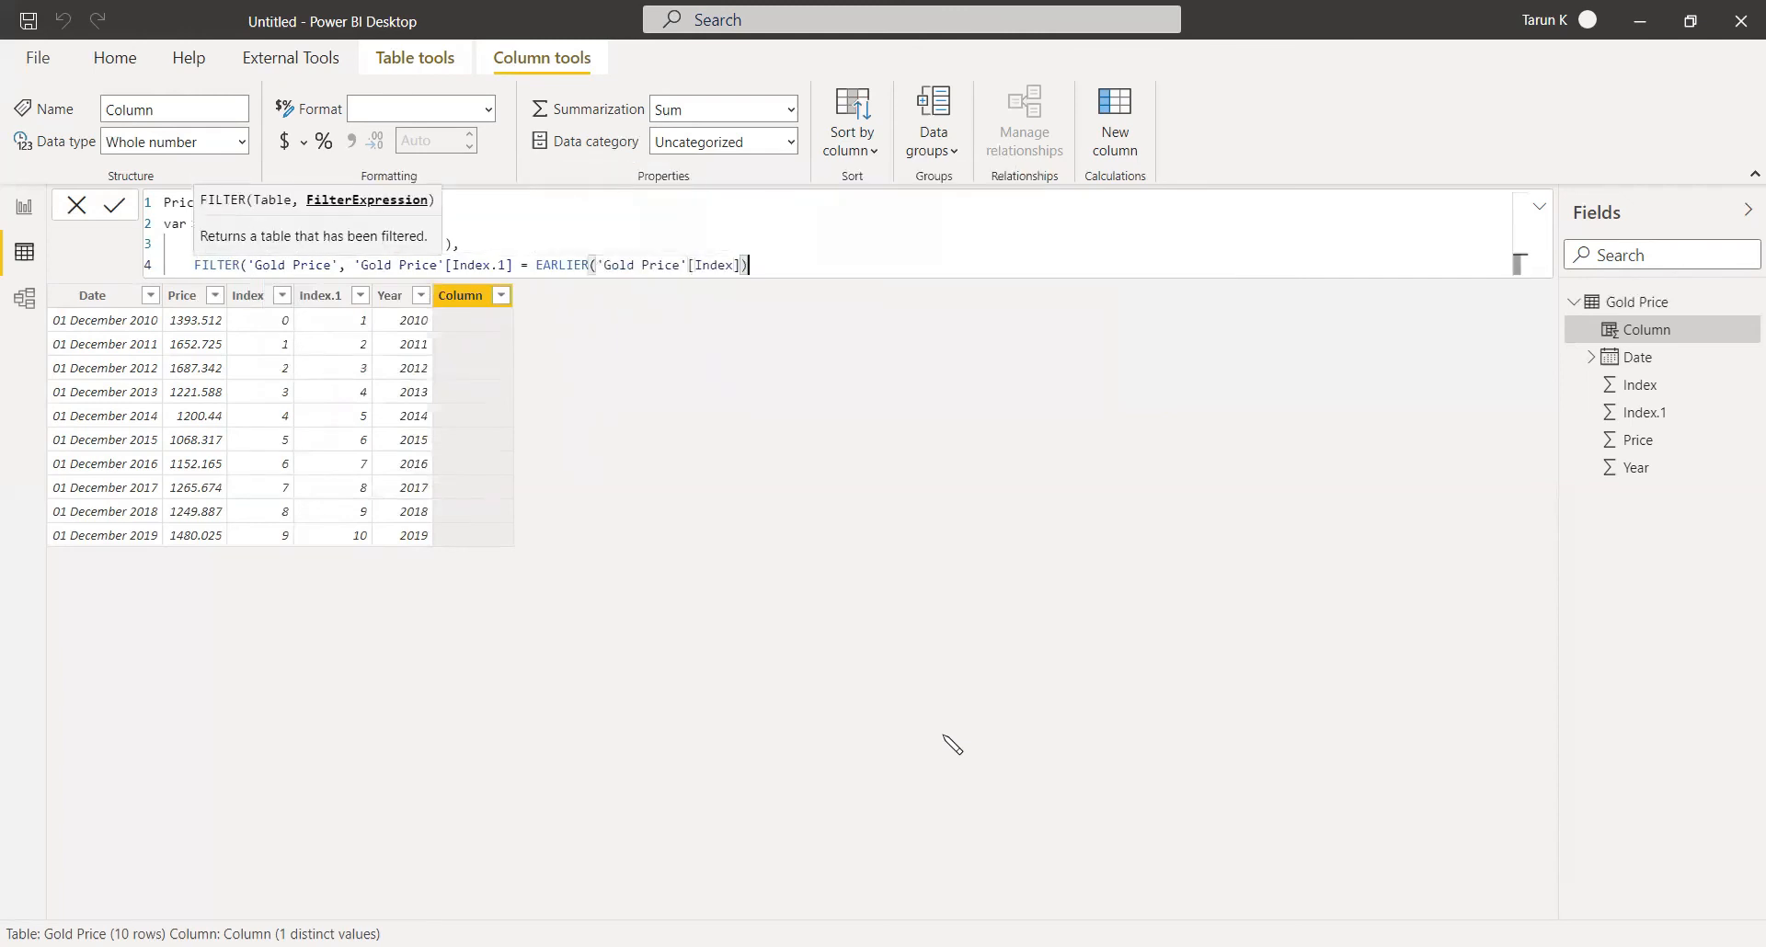
text())
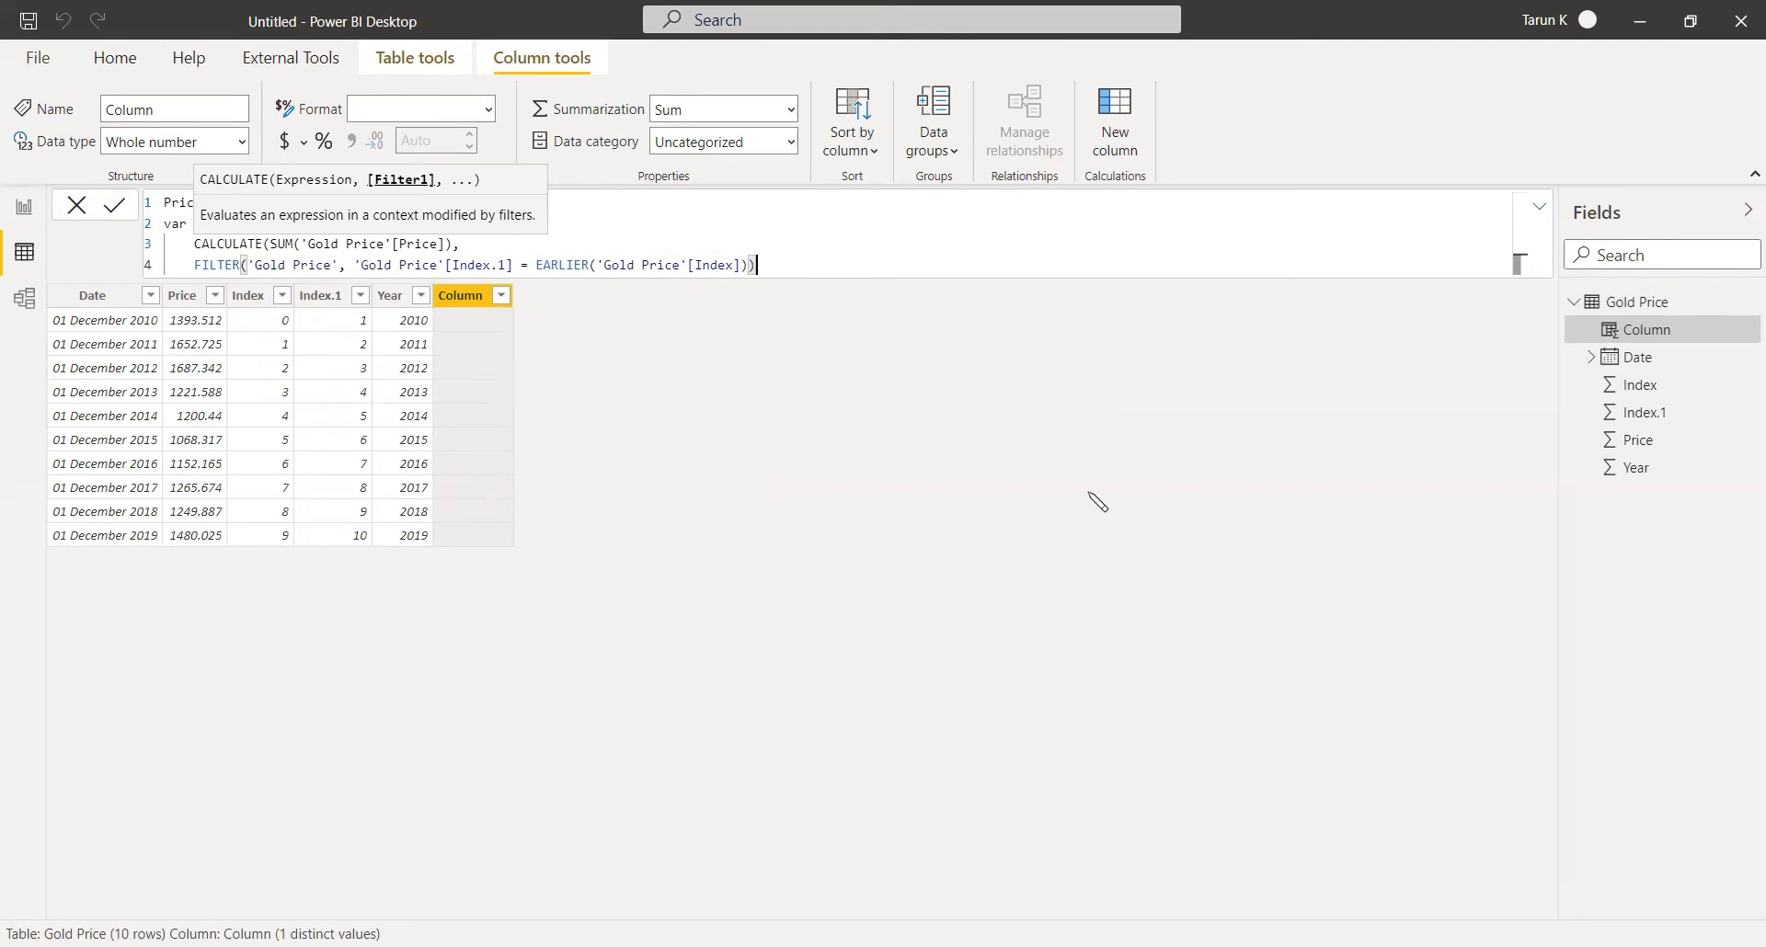
text())
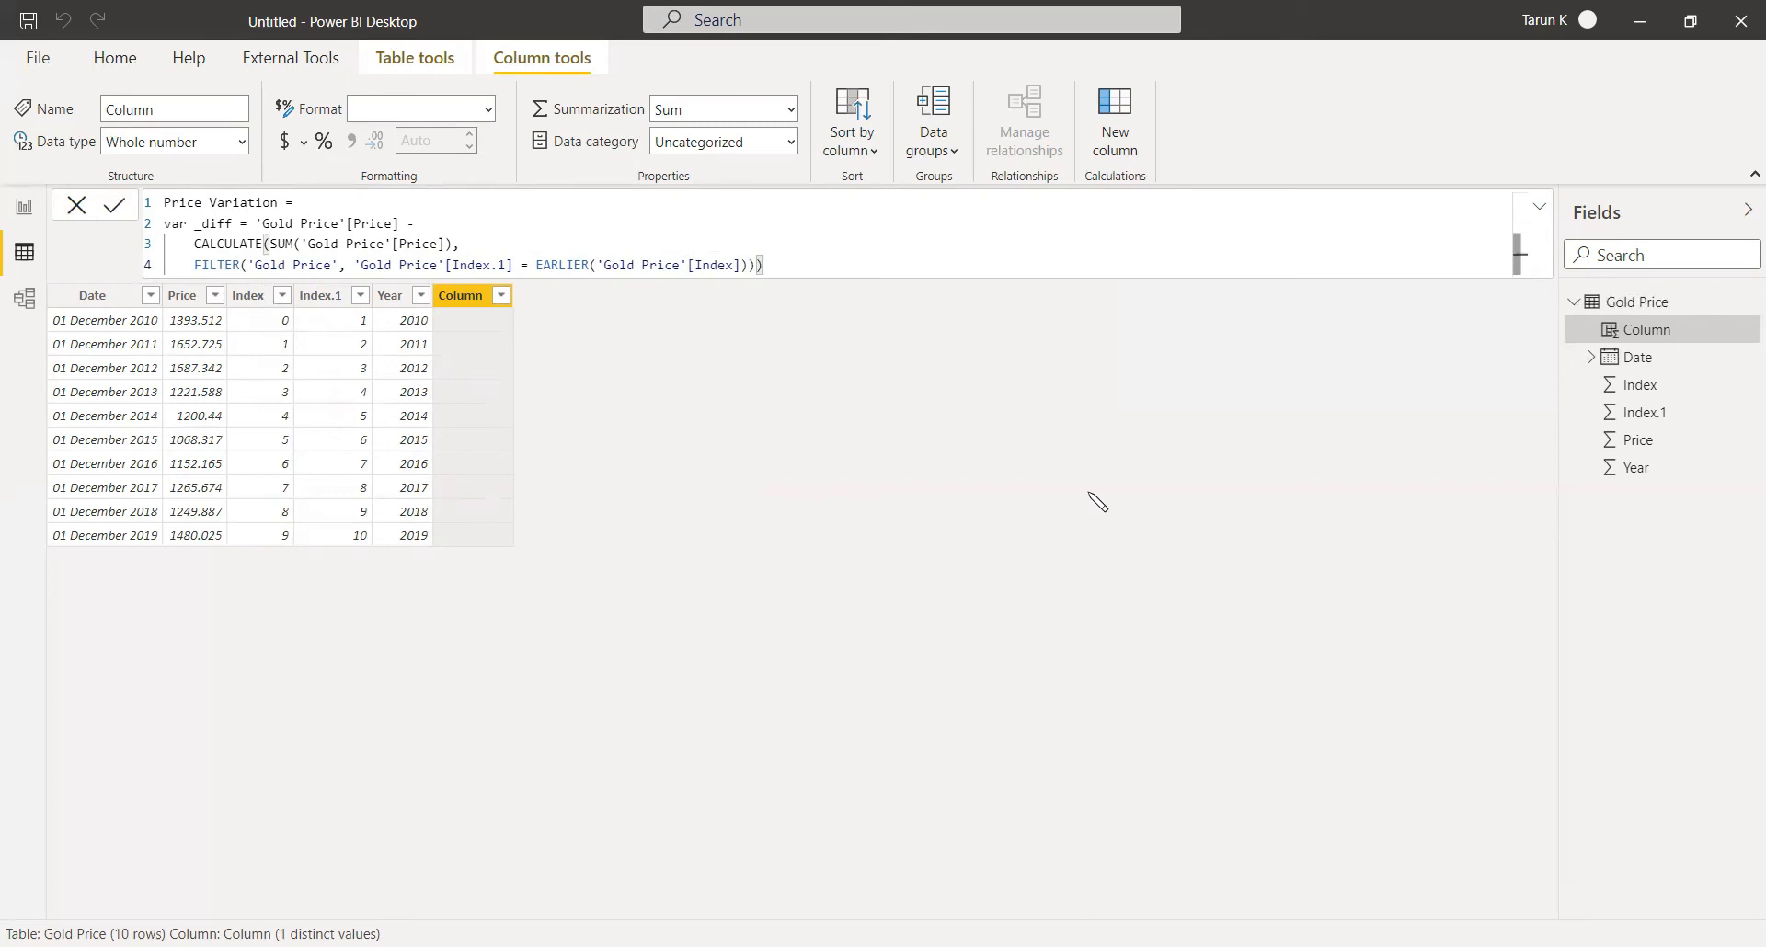
key(shift+Return)
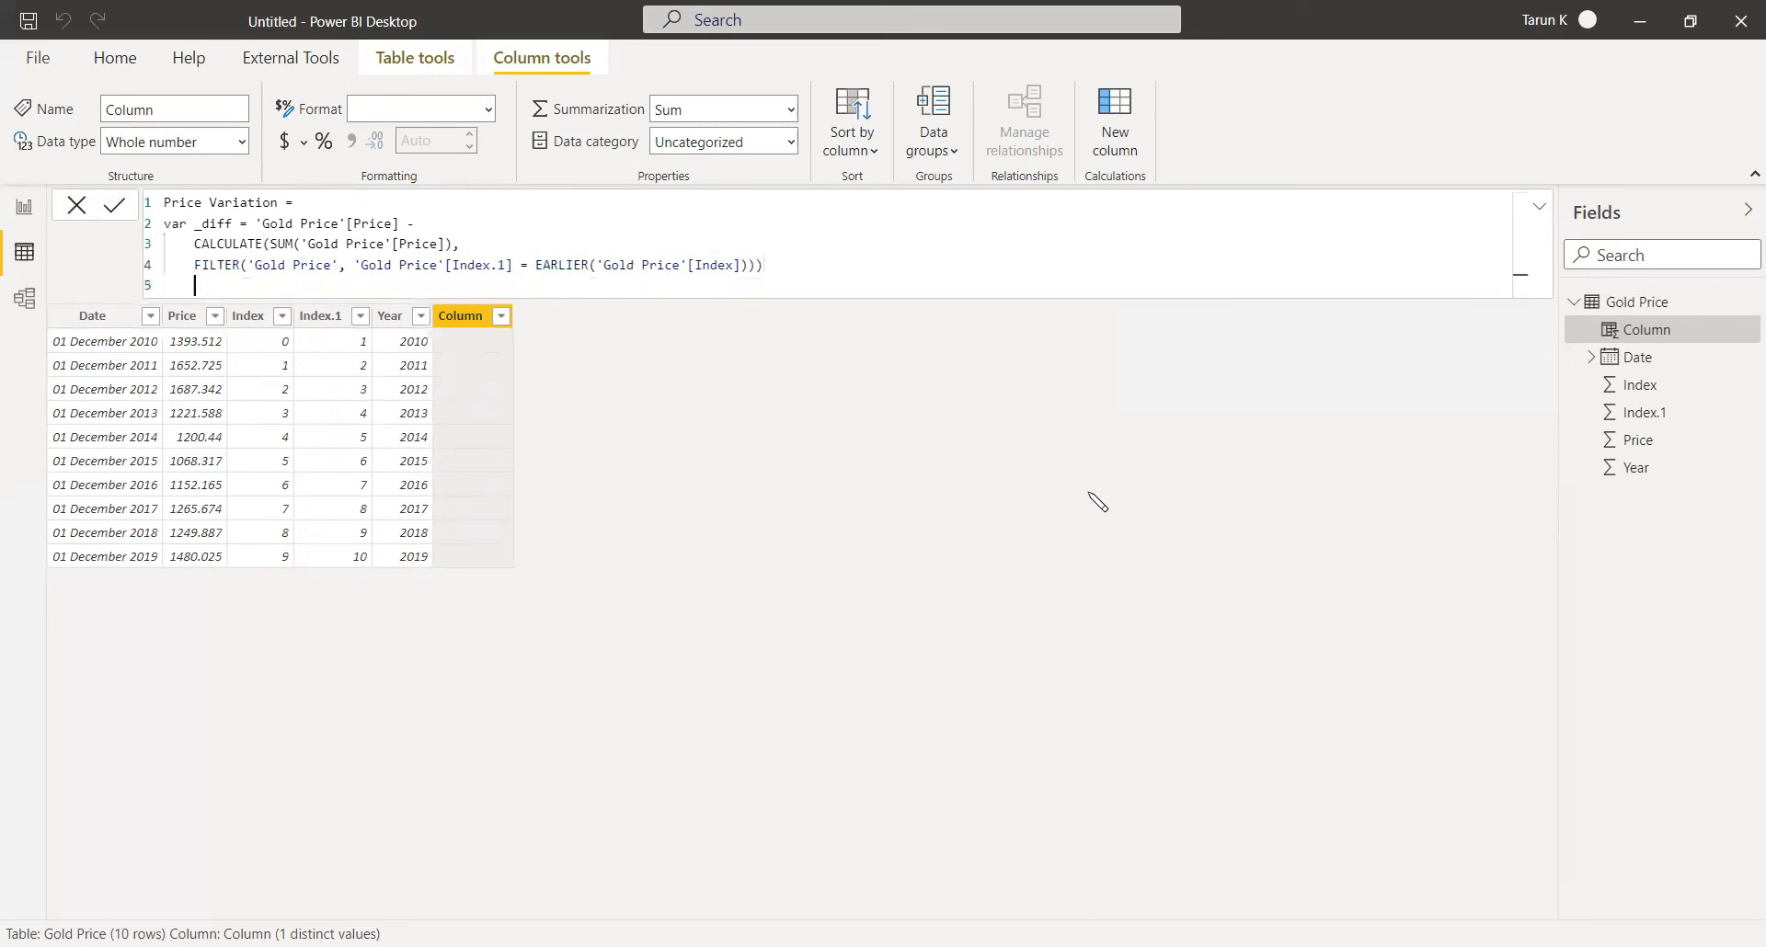
Add a return line to the Price Variation formula and begin its result on the following line with IF(_diff =.
key(shift+Return)
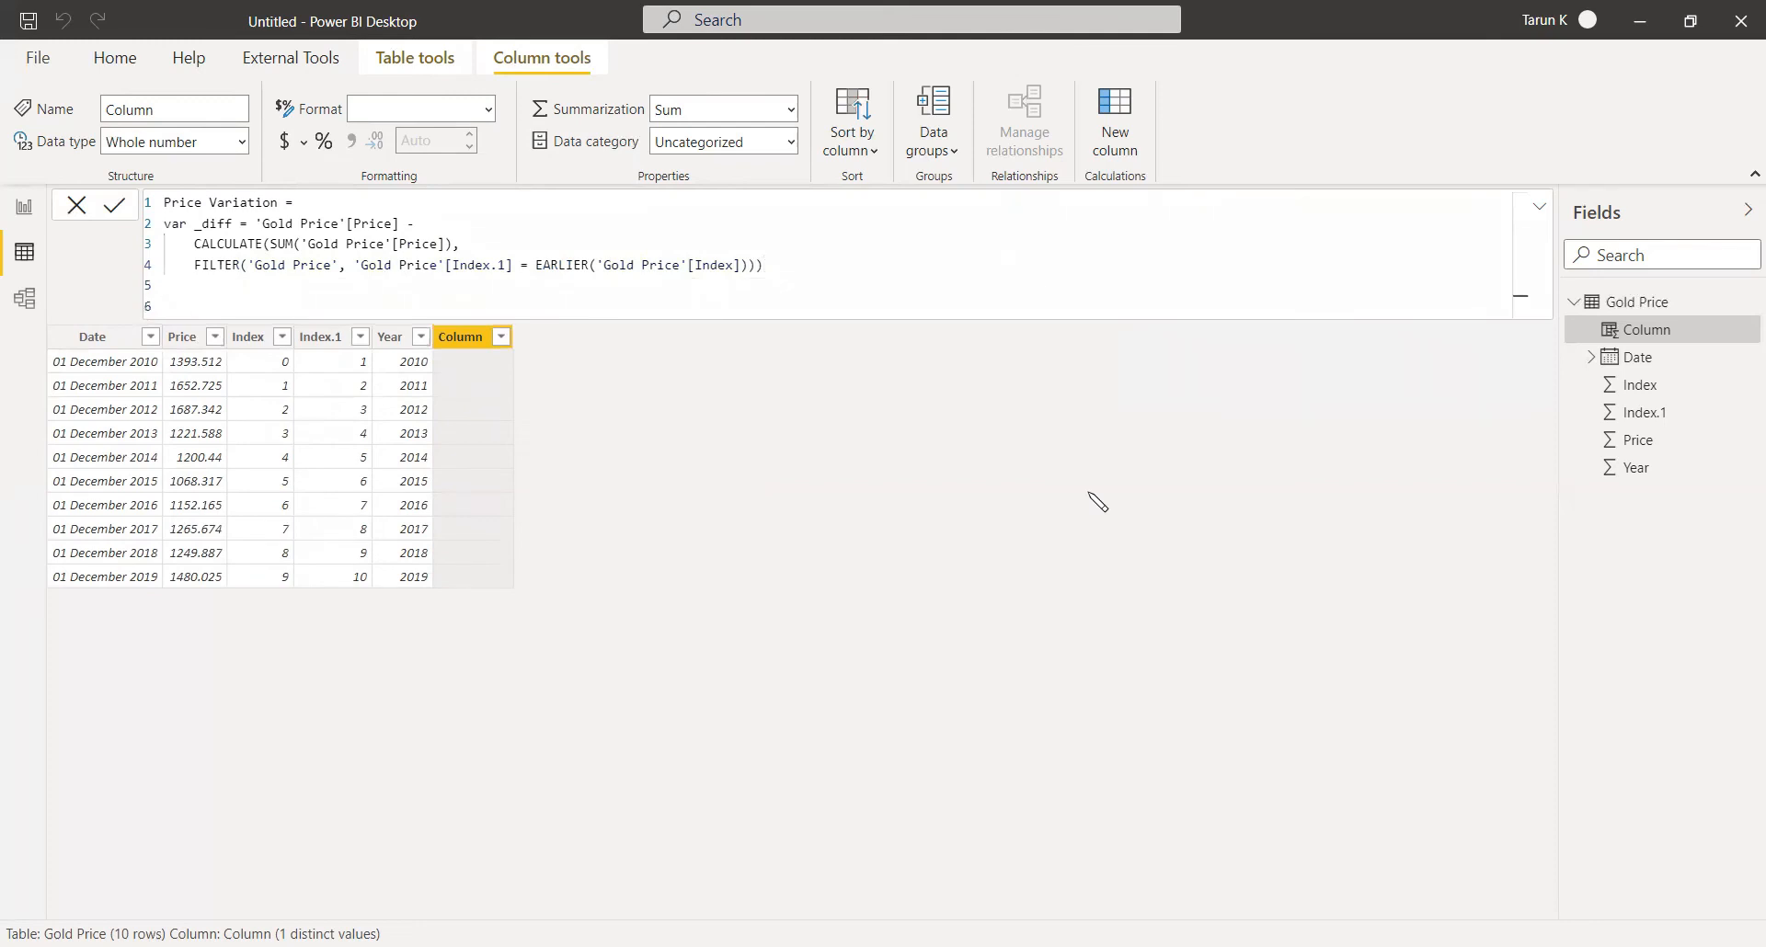
text(return)
key(shift+Return)
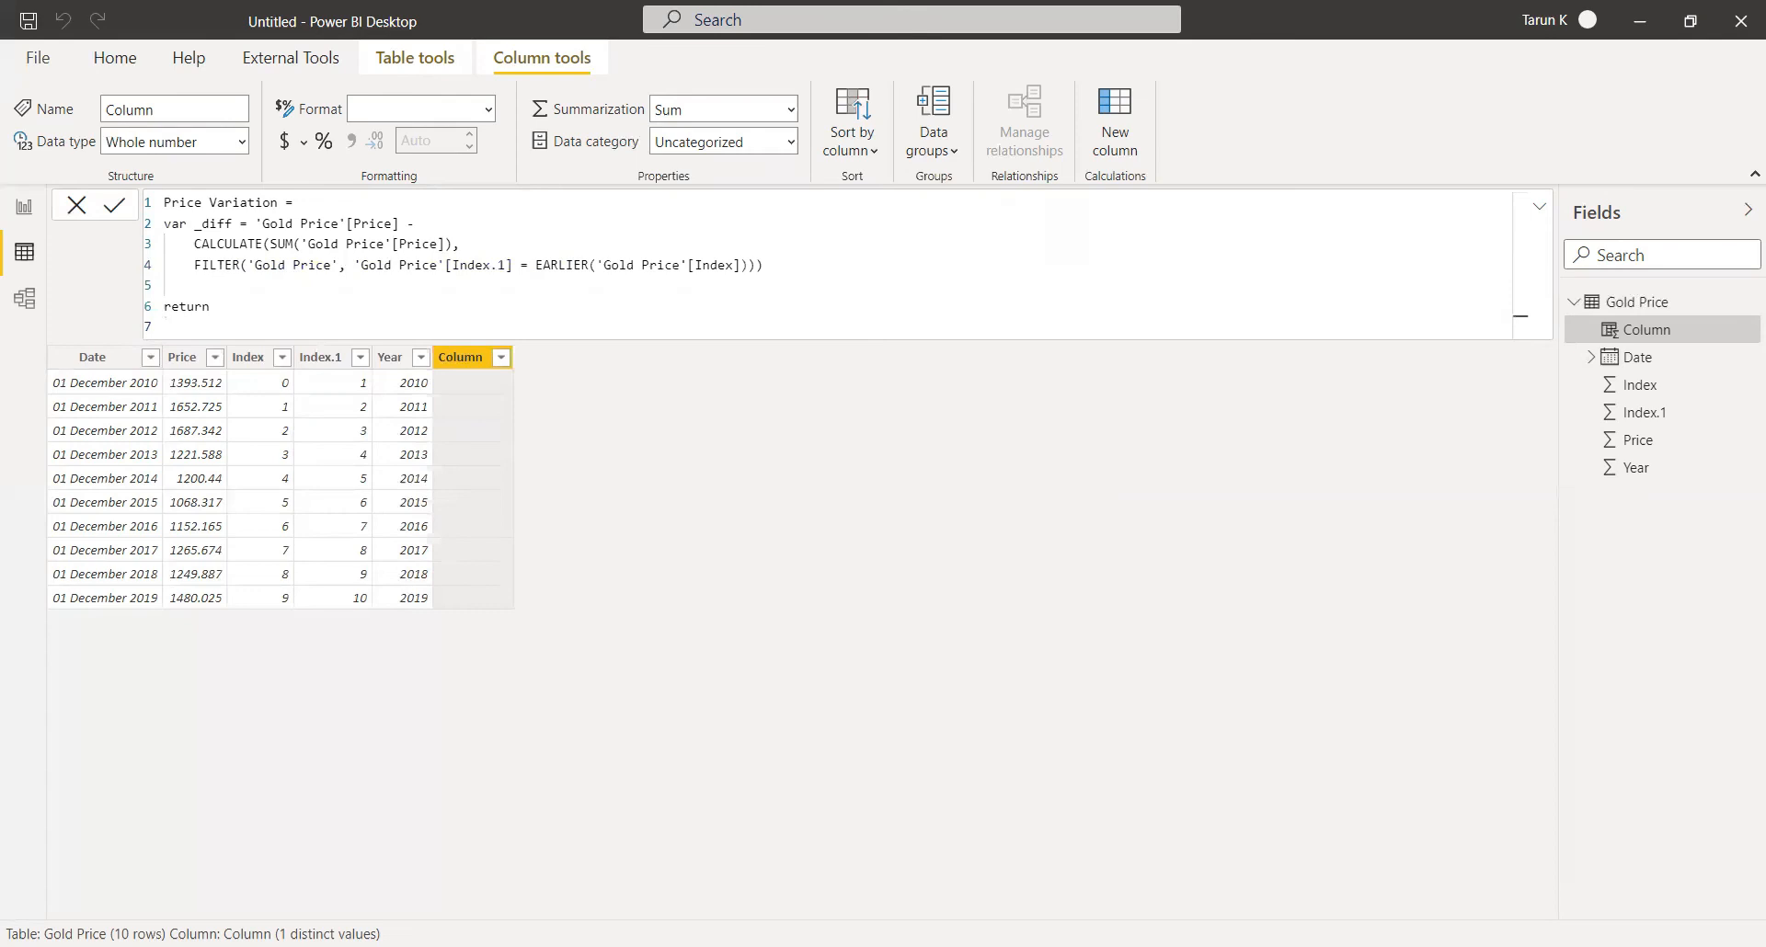
text(if)
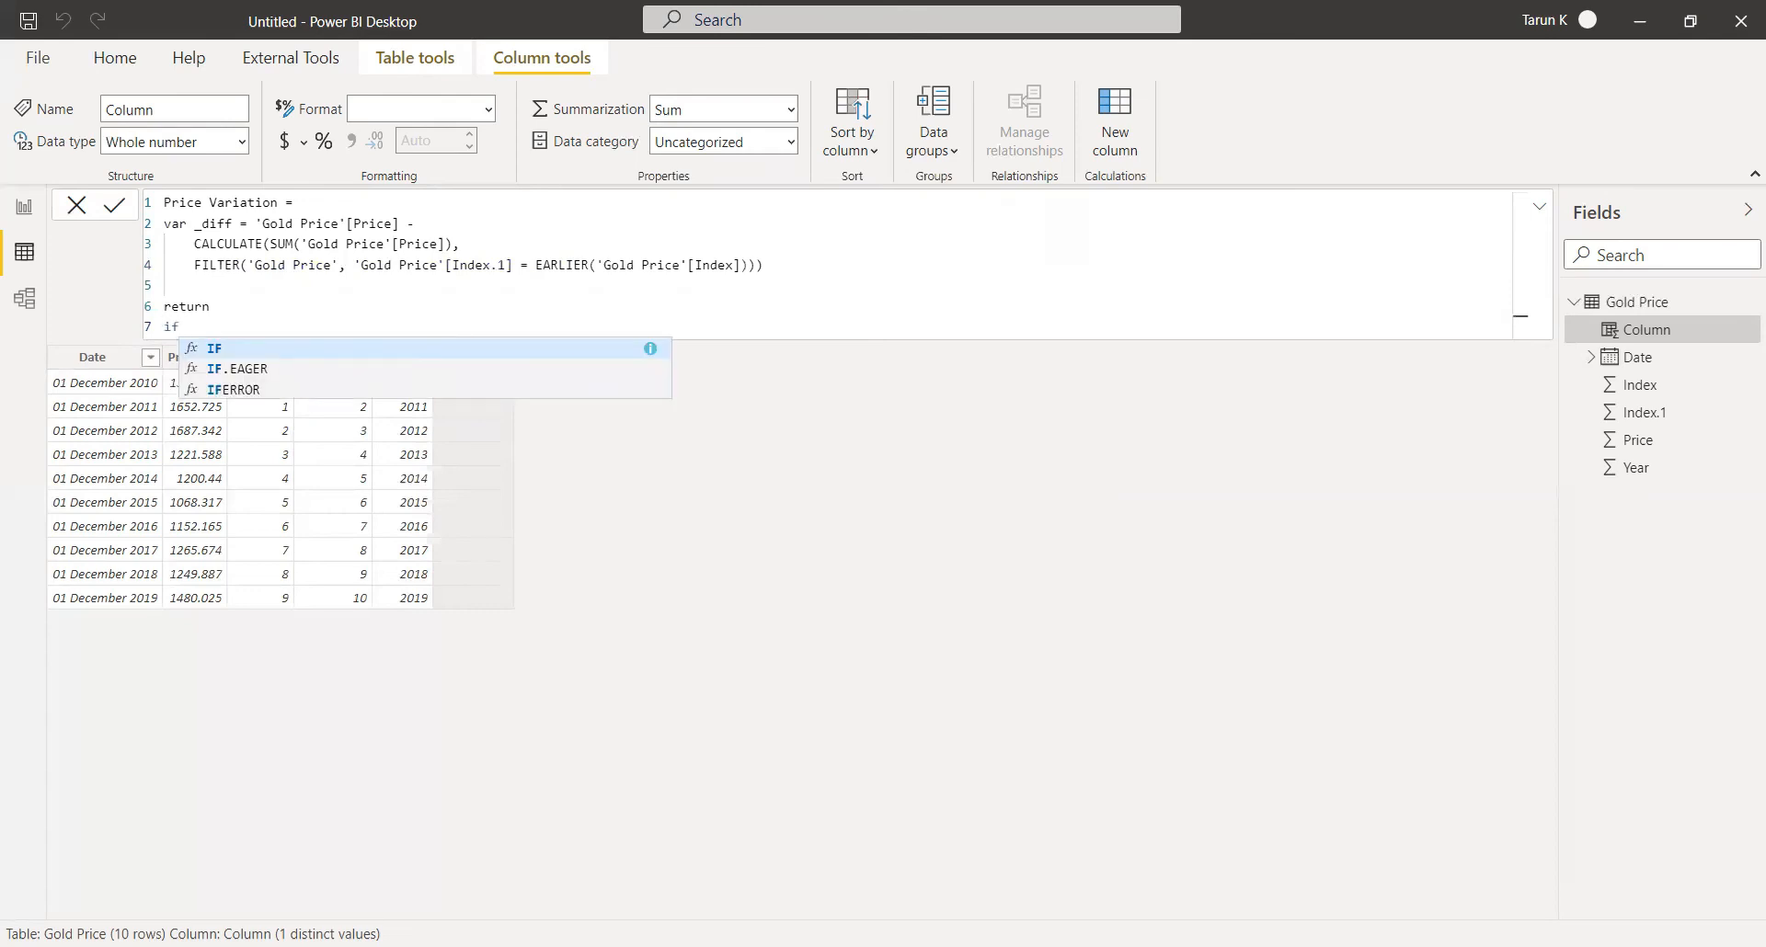
key(Tab)
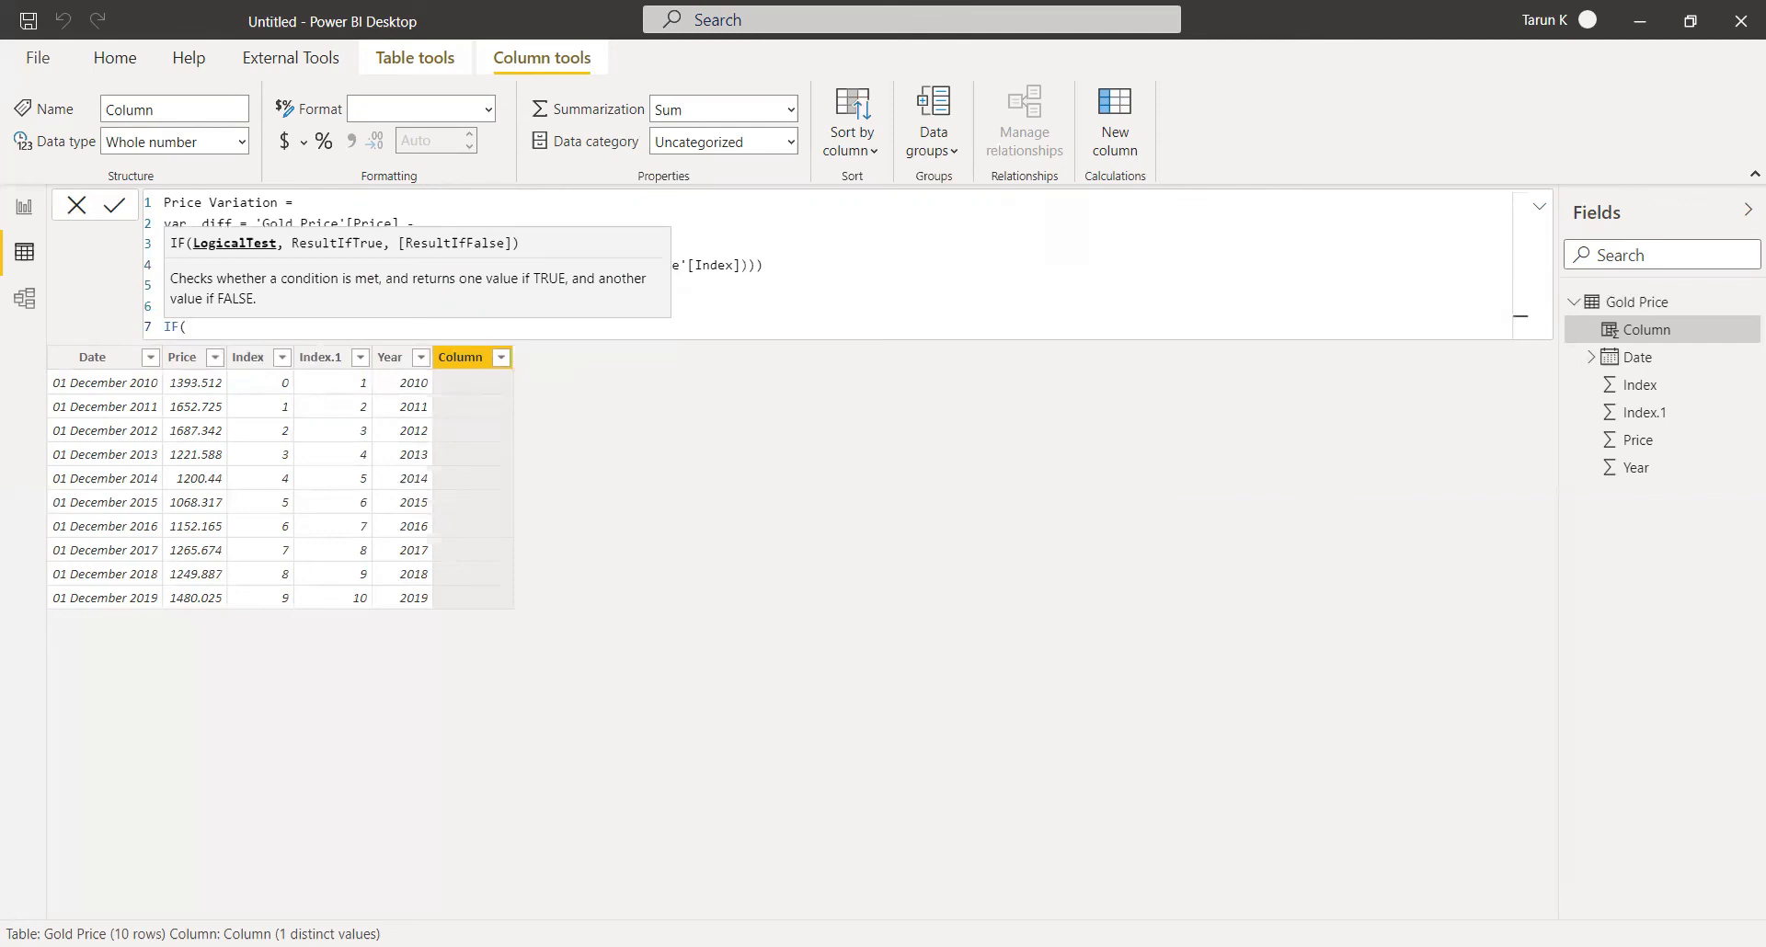
text(_diff)
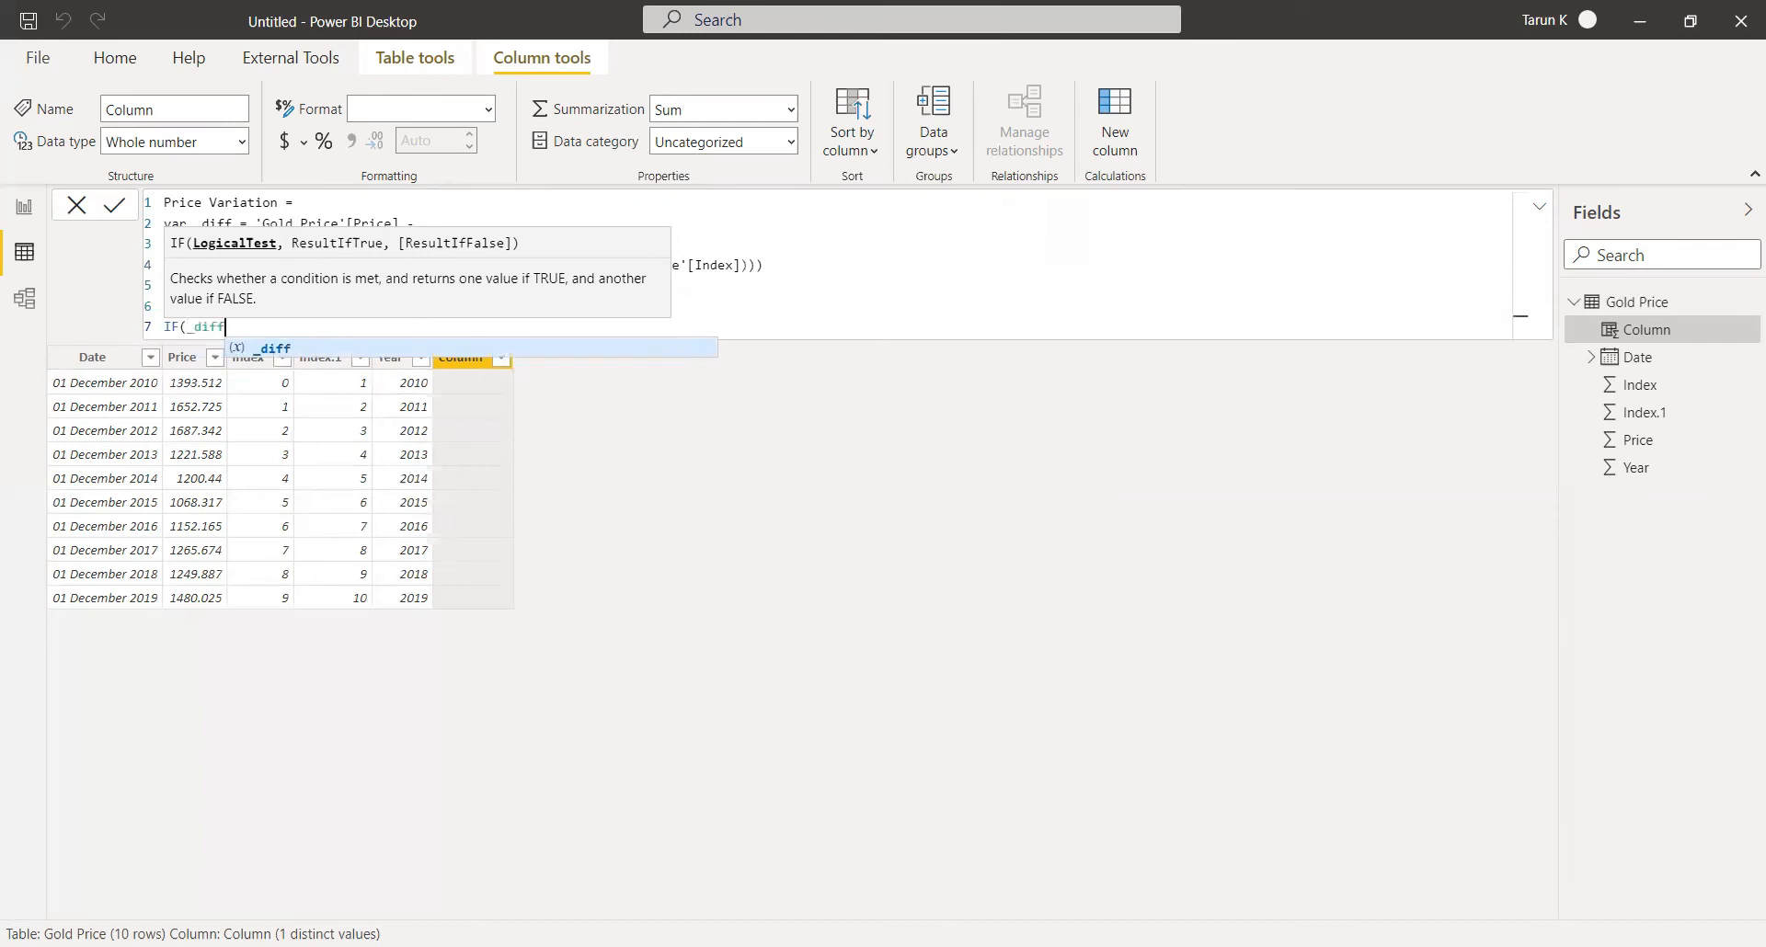
text( = )
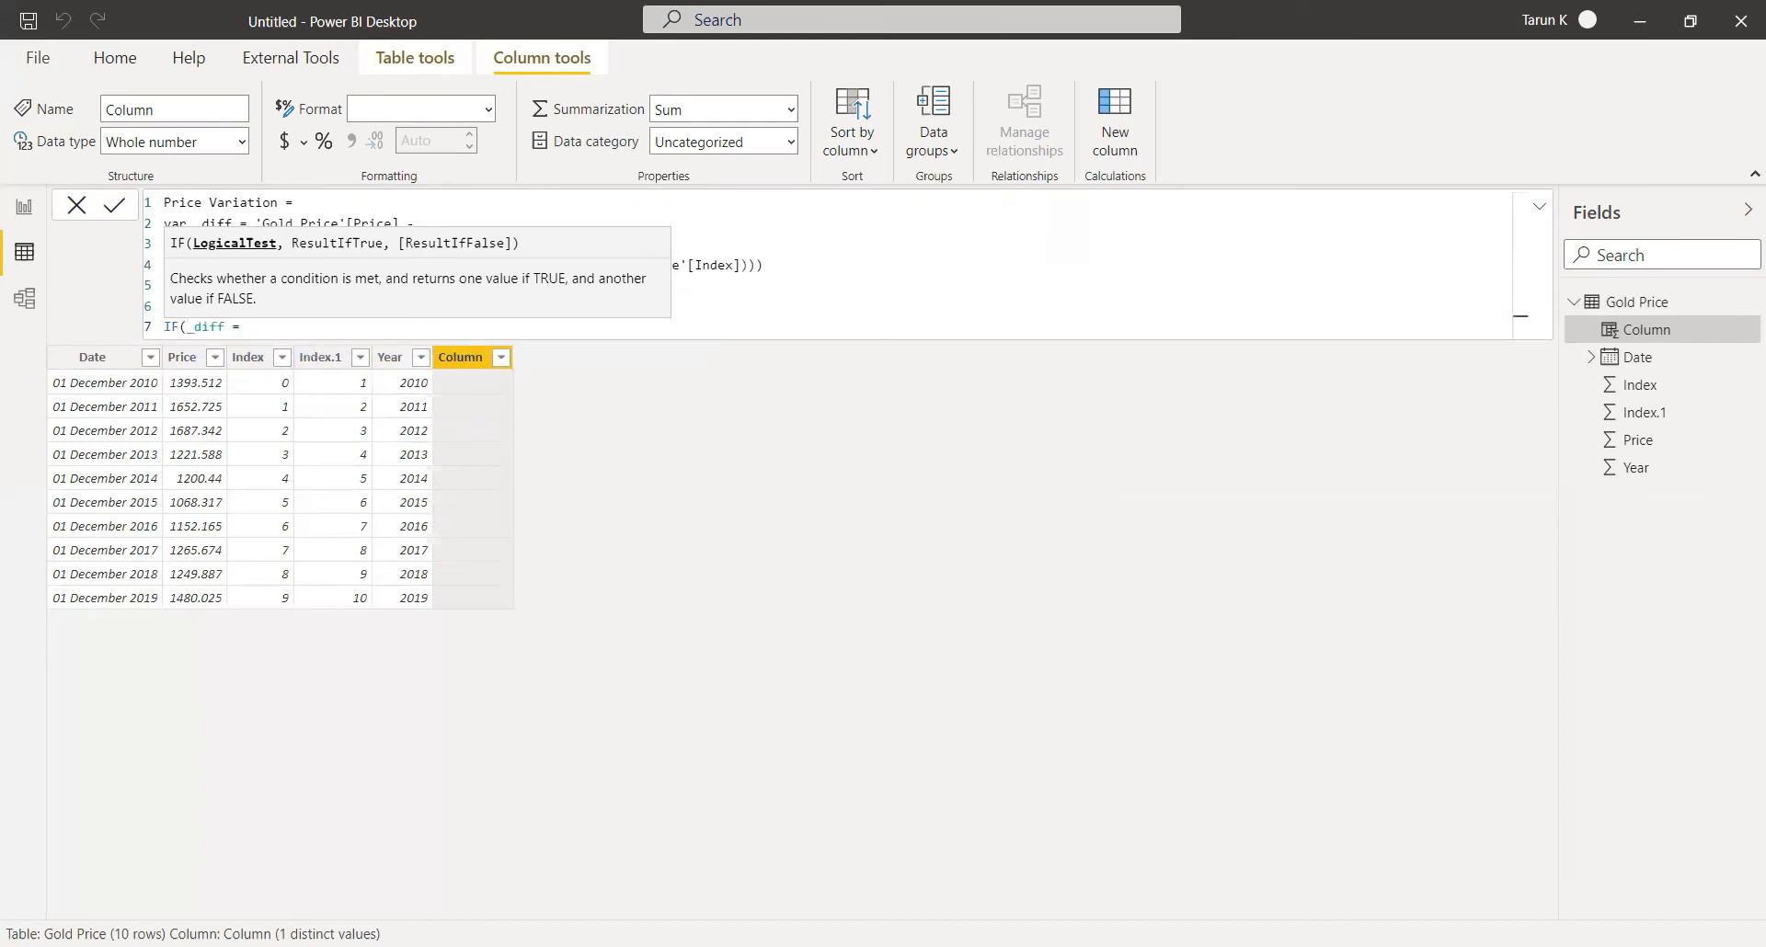
Complete the IF condition by comparing _diff with VALUE('Gold Price'[Price]).
text(val)
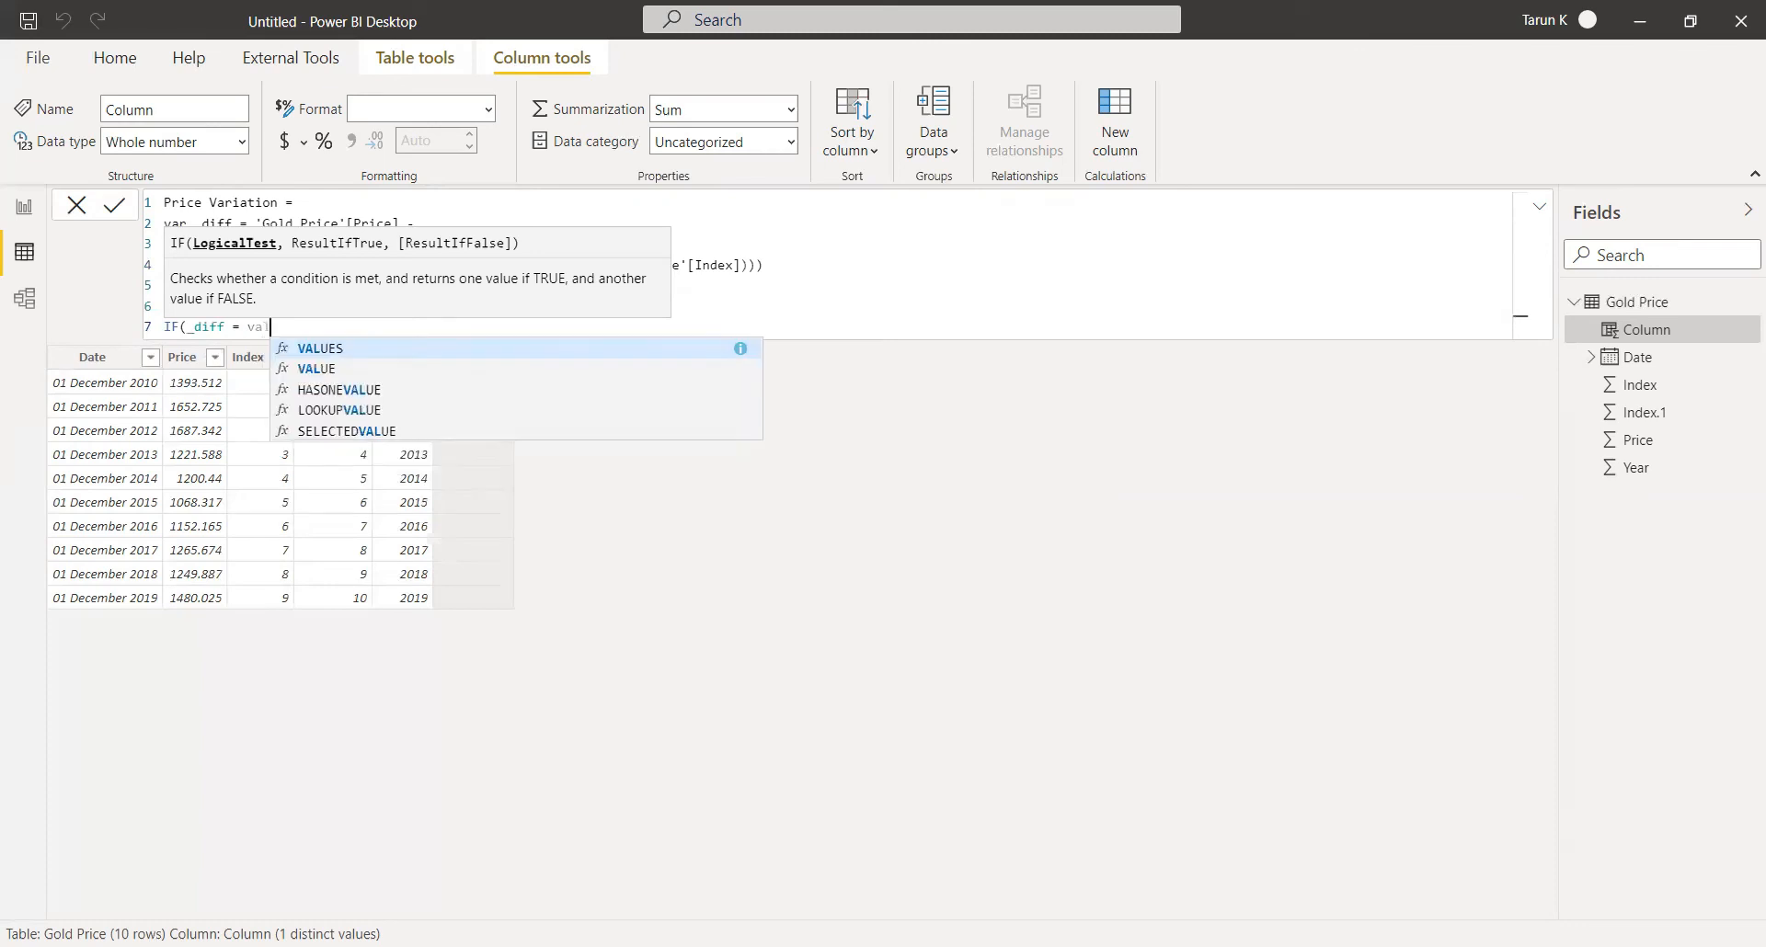
key(Down)
key(Tab)
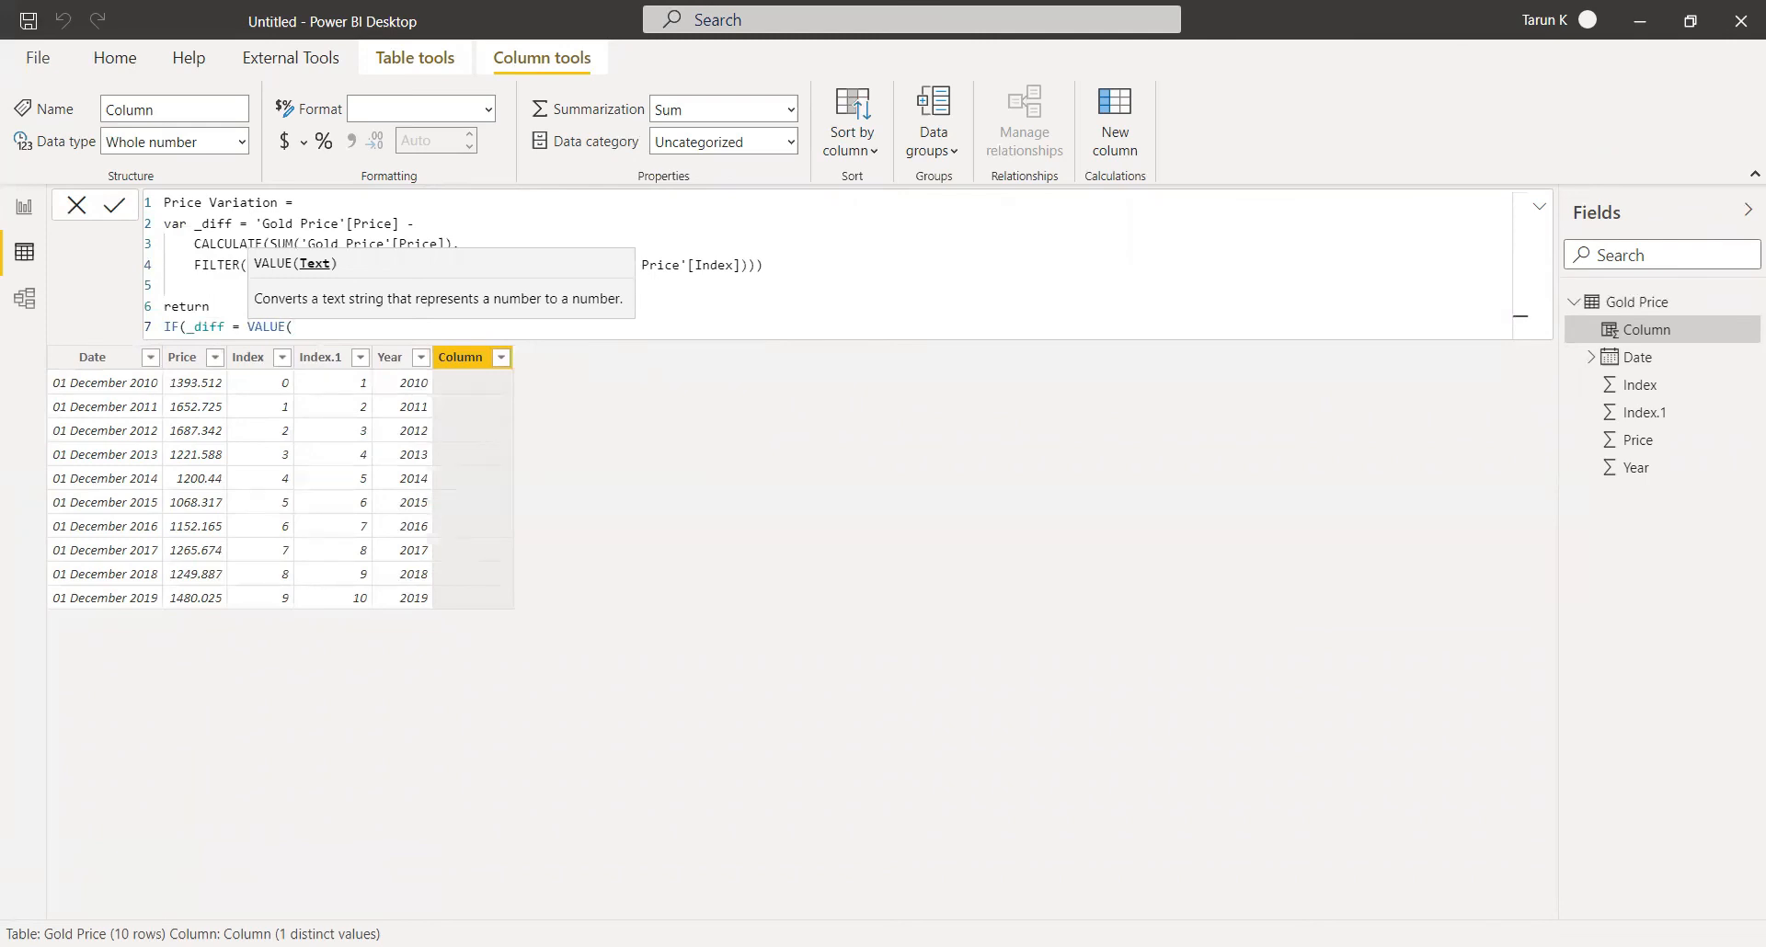
text(price)
key(Down)
key(Down)
key(Down)
key(Down)
key(Down)
key(Down)
key(Down)
key(Tab)
text())
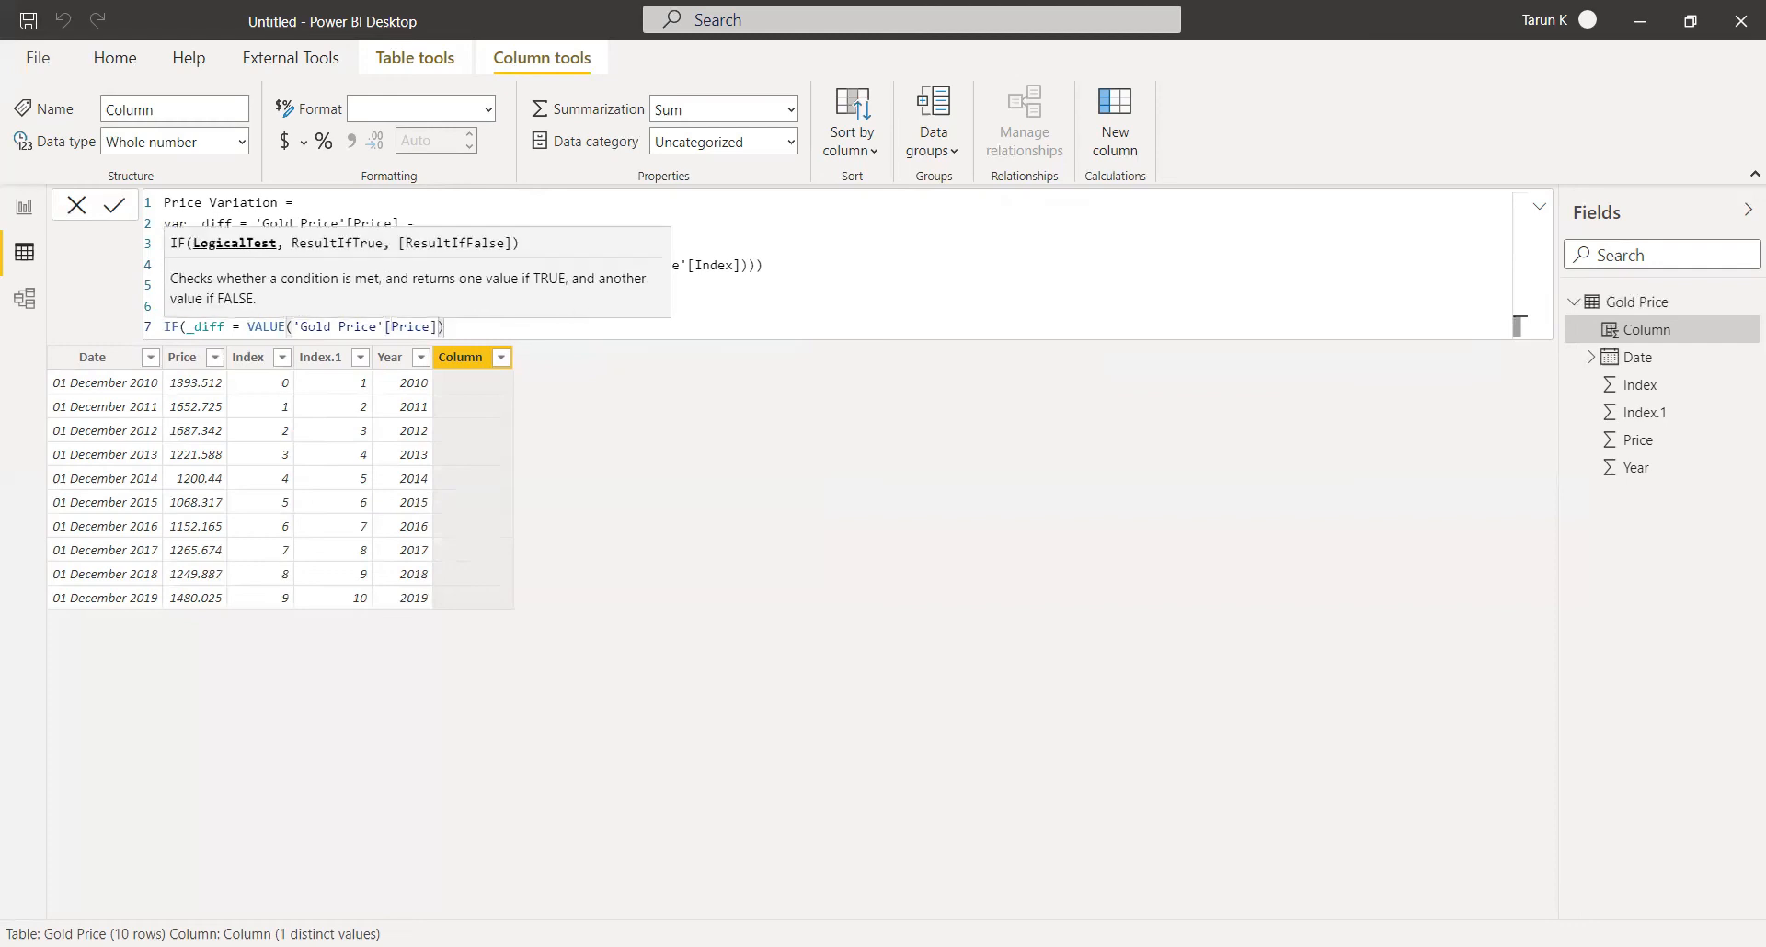
Finish the IF function with 0 as the true result and _diff as the false result, and commit the formula.
text(,)
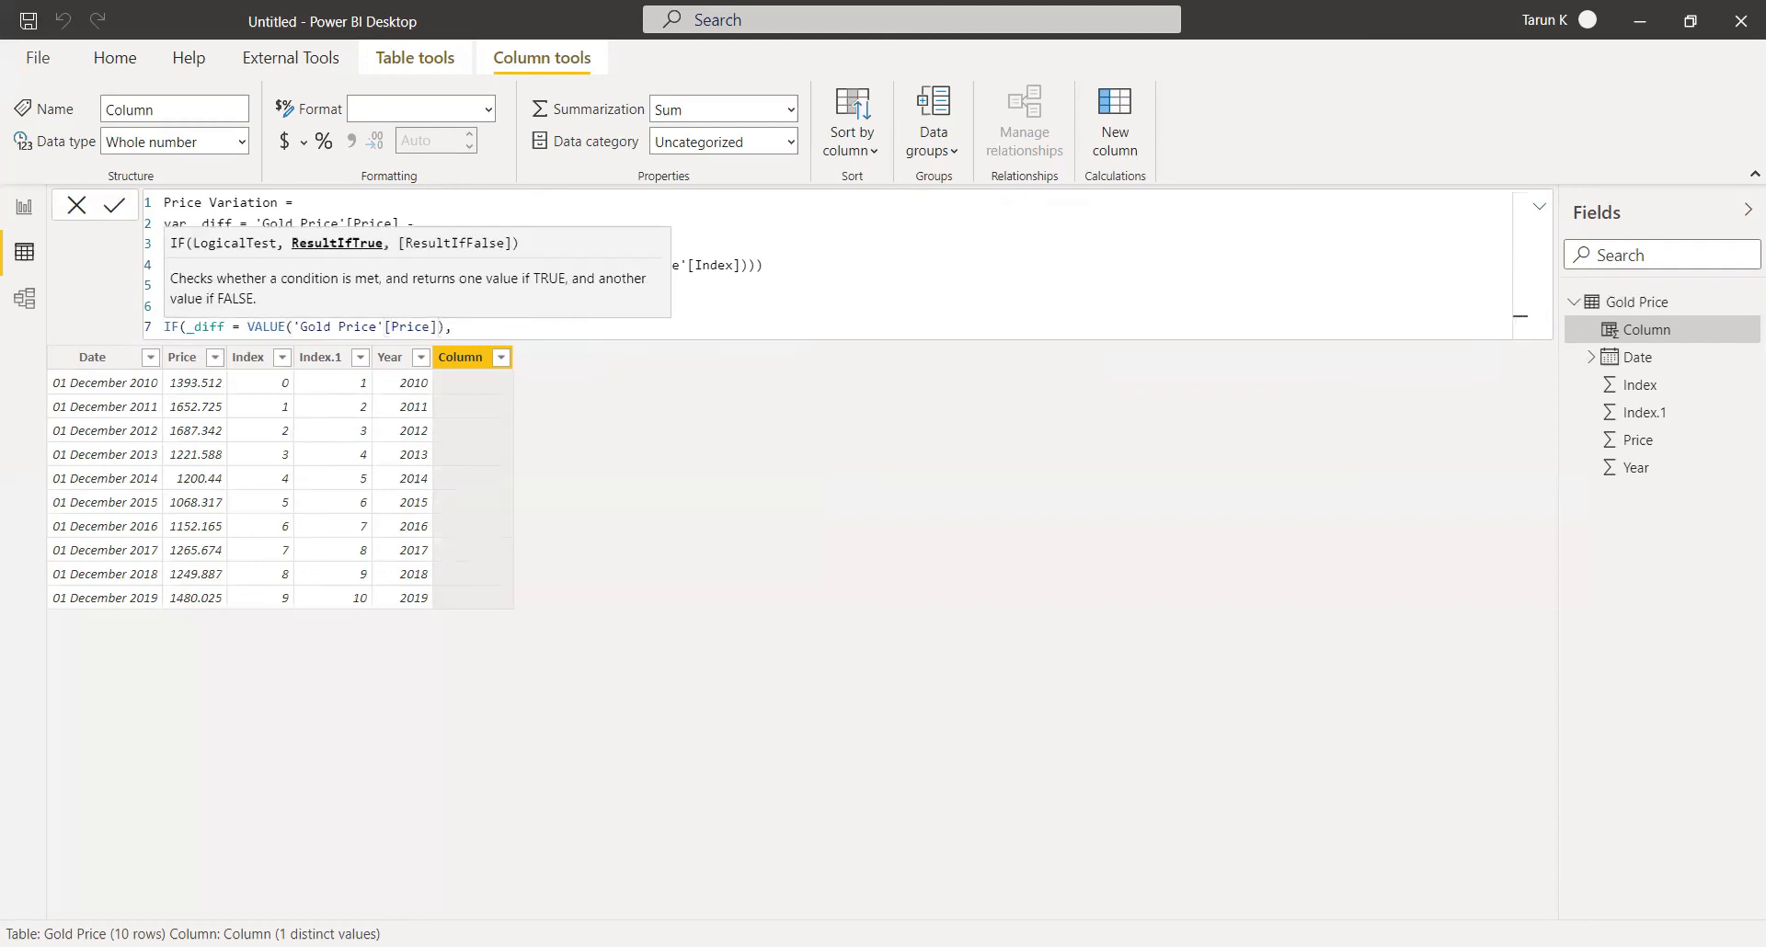
text( 0,)
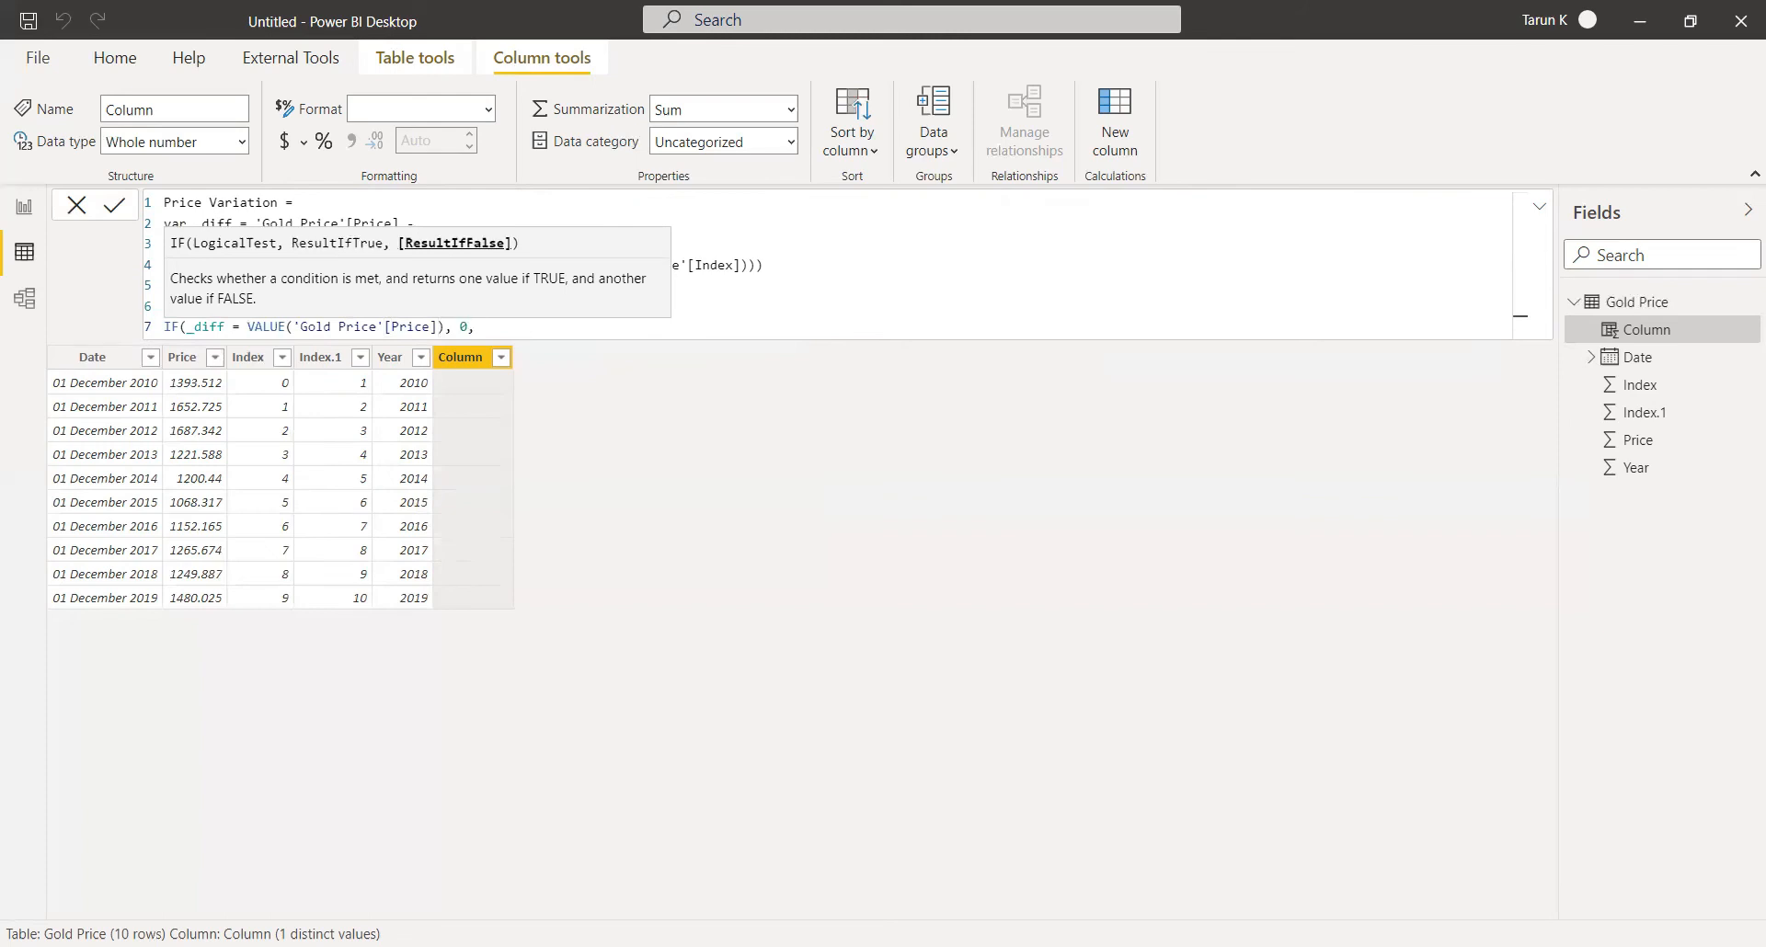
text( _diff))
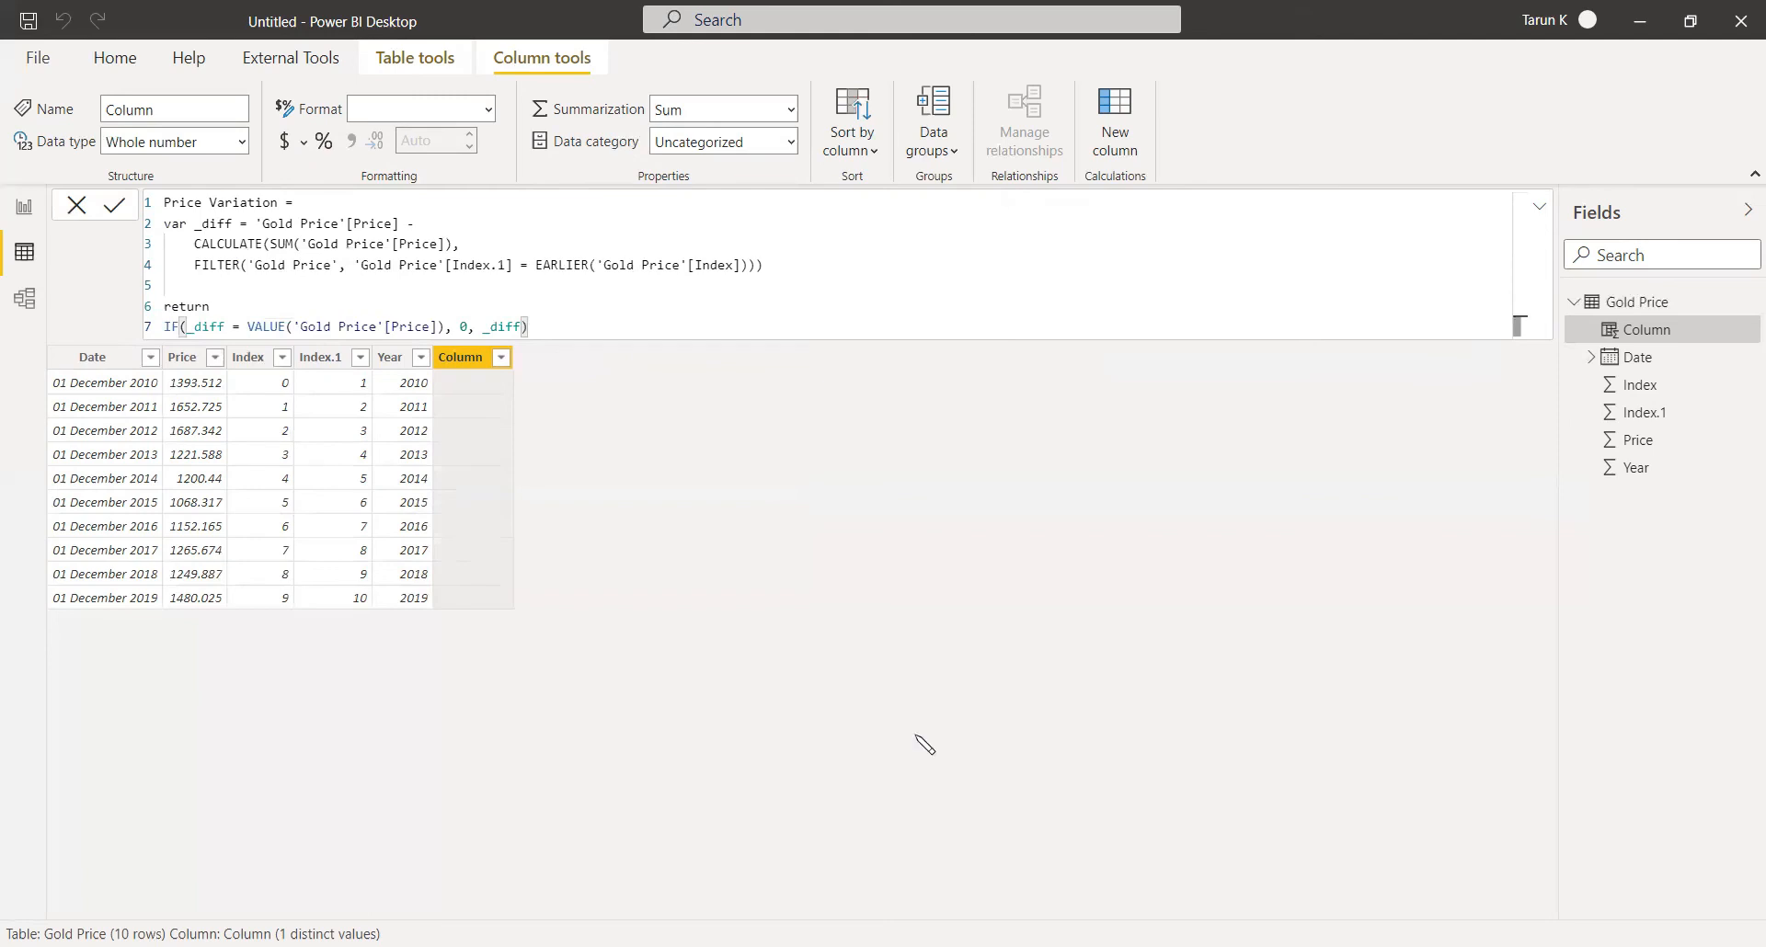
key(Return)
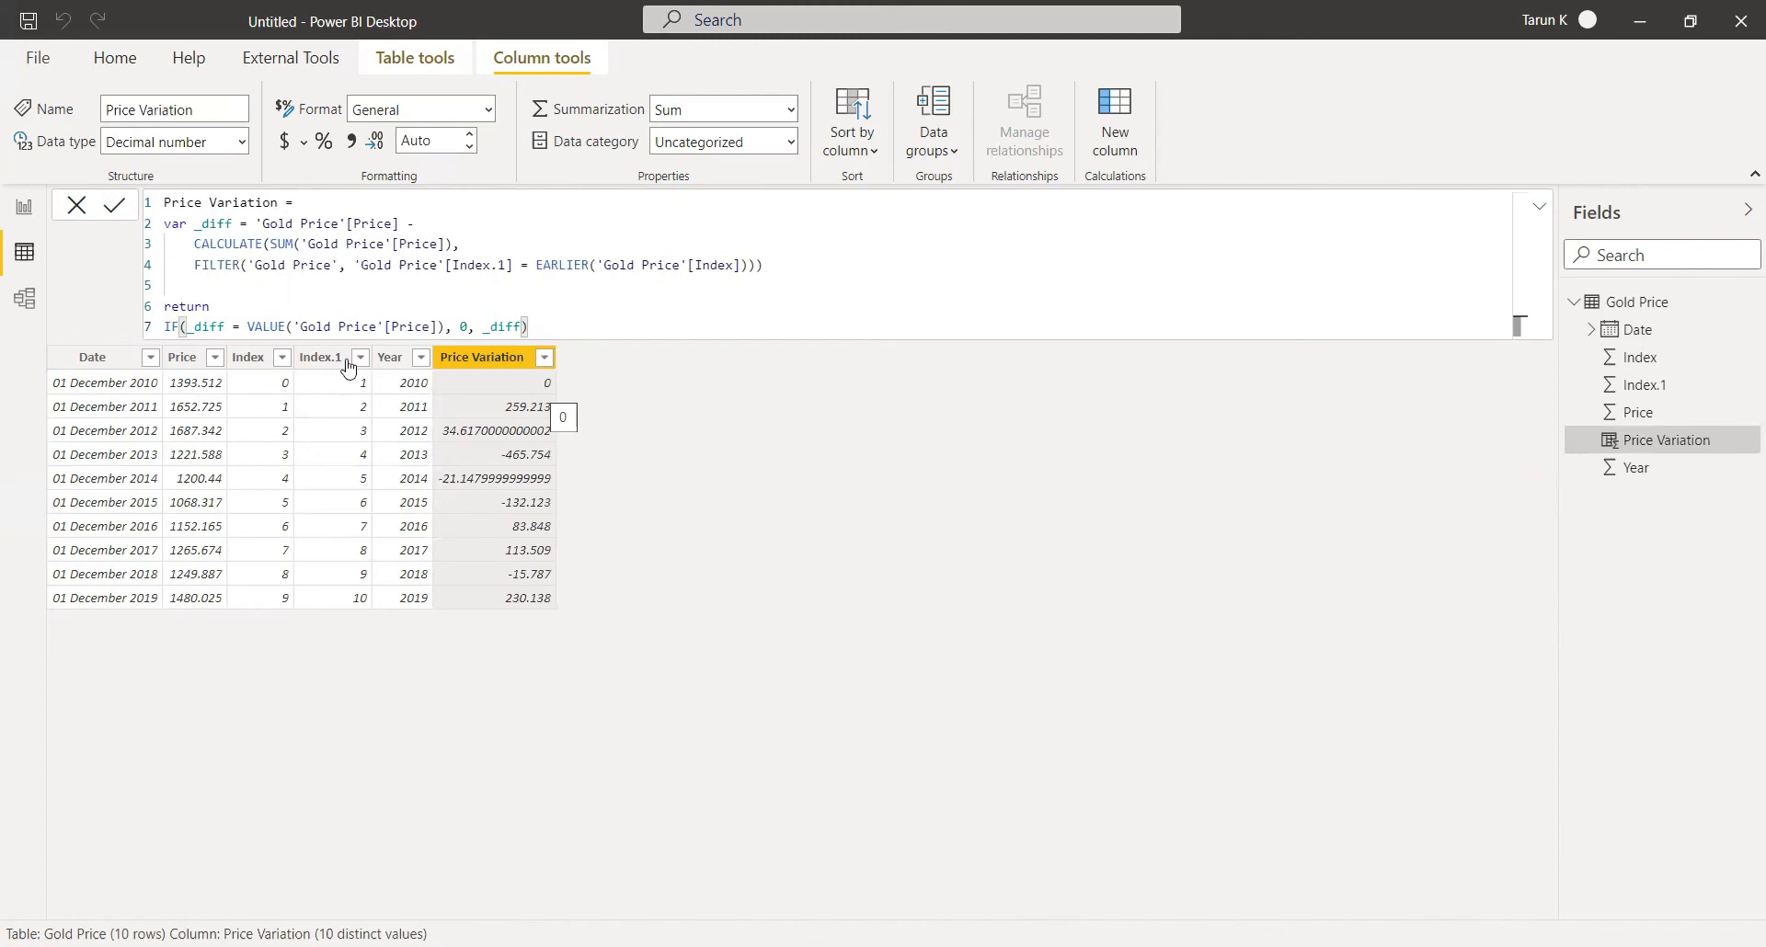
Replace the 0 in the IF function with VALUE('Gold Price'[Price]), commit the formula and collapse the formula editor.
click(461, 326)
key(Delete)
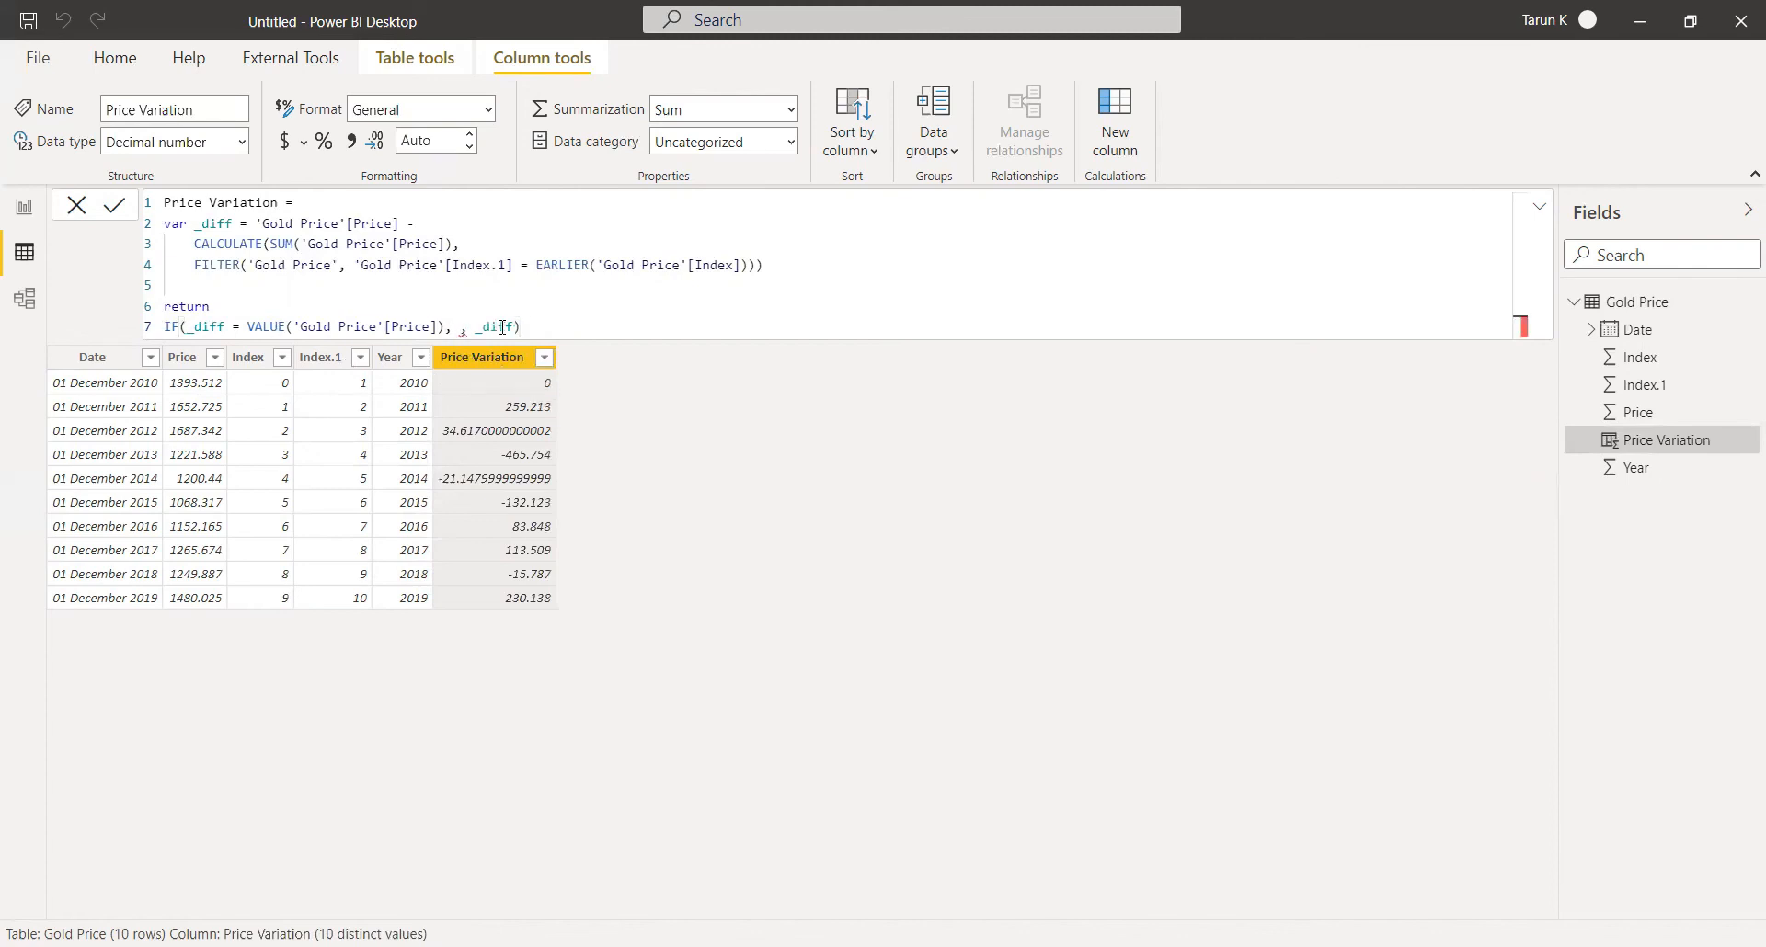
text(value)
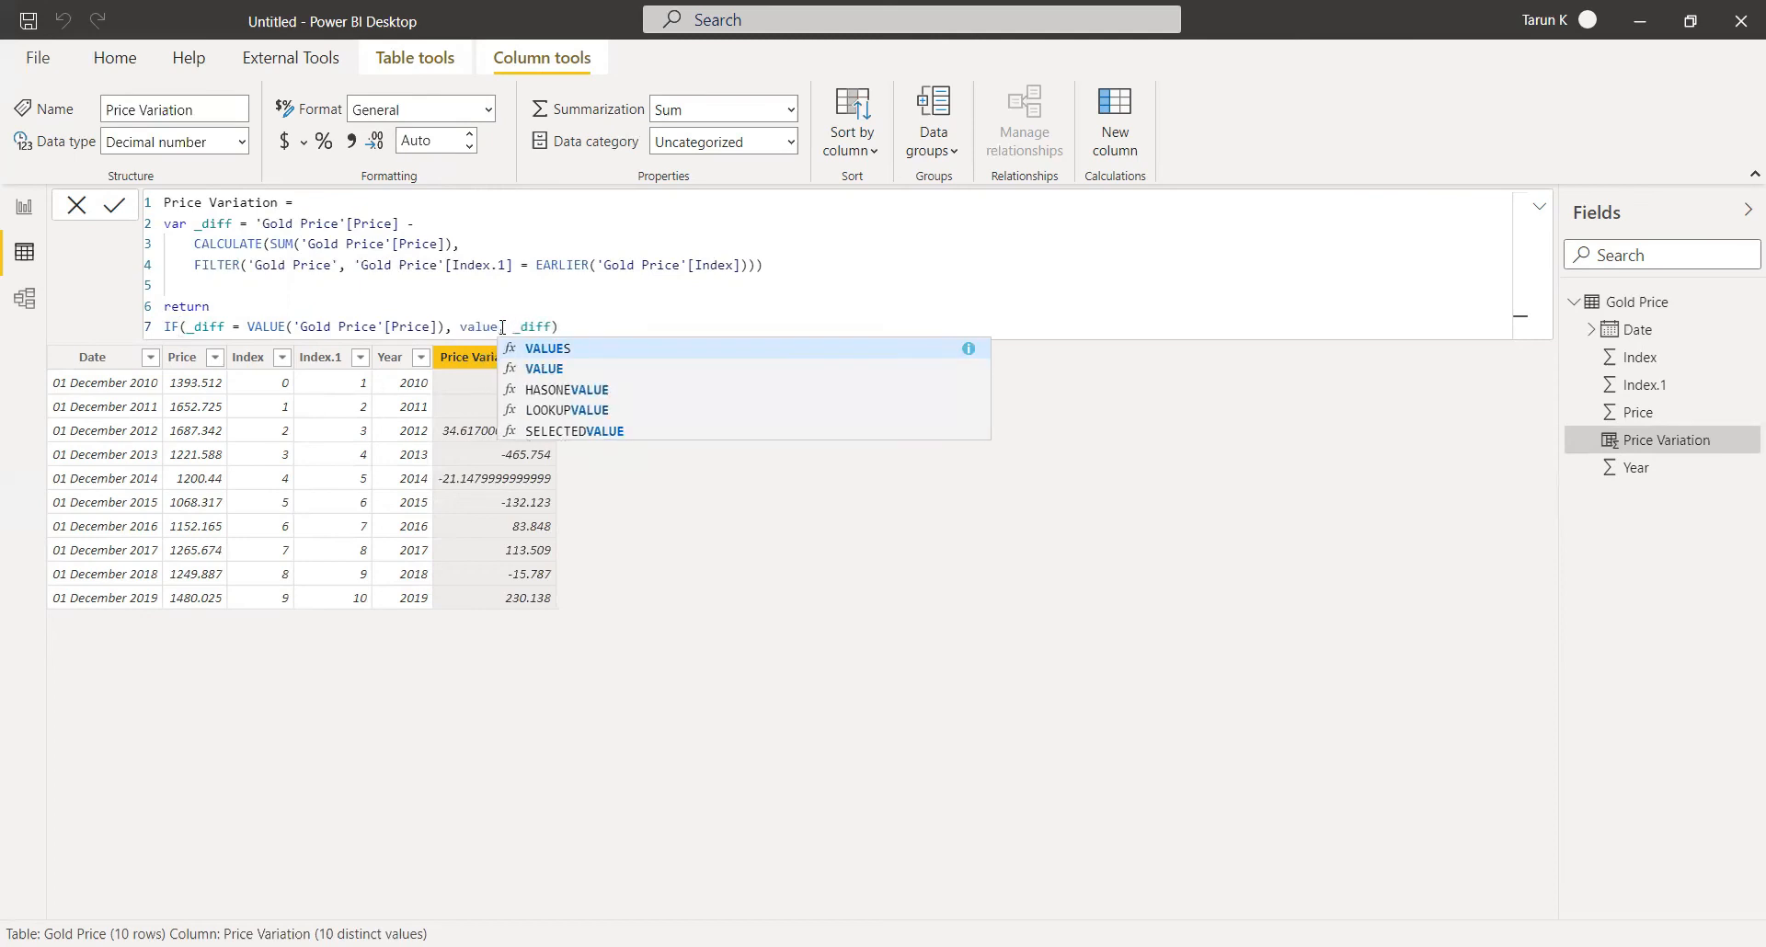
text(()
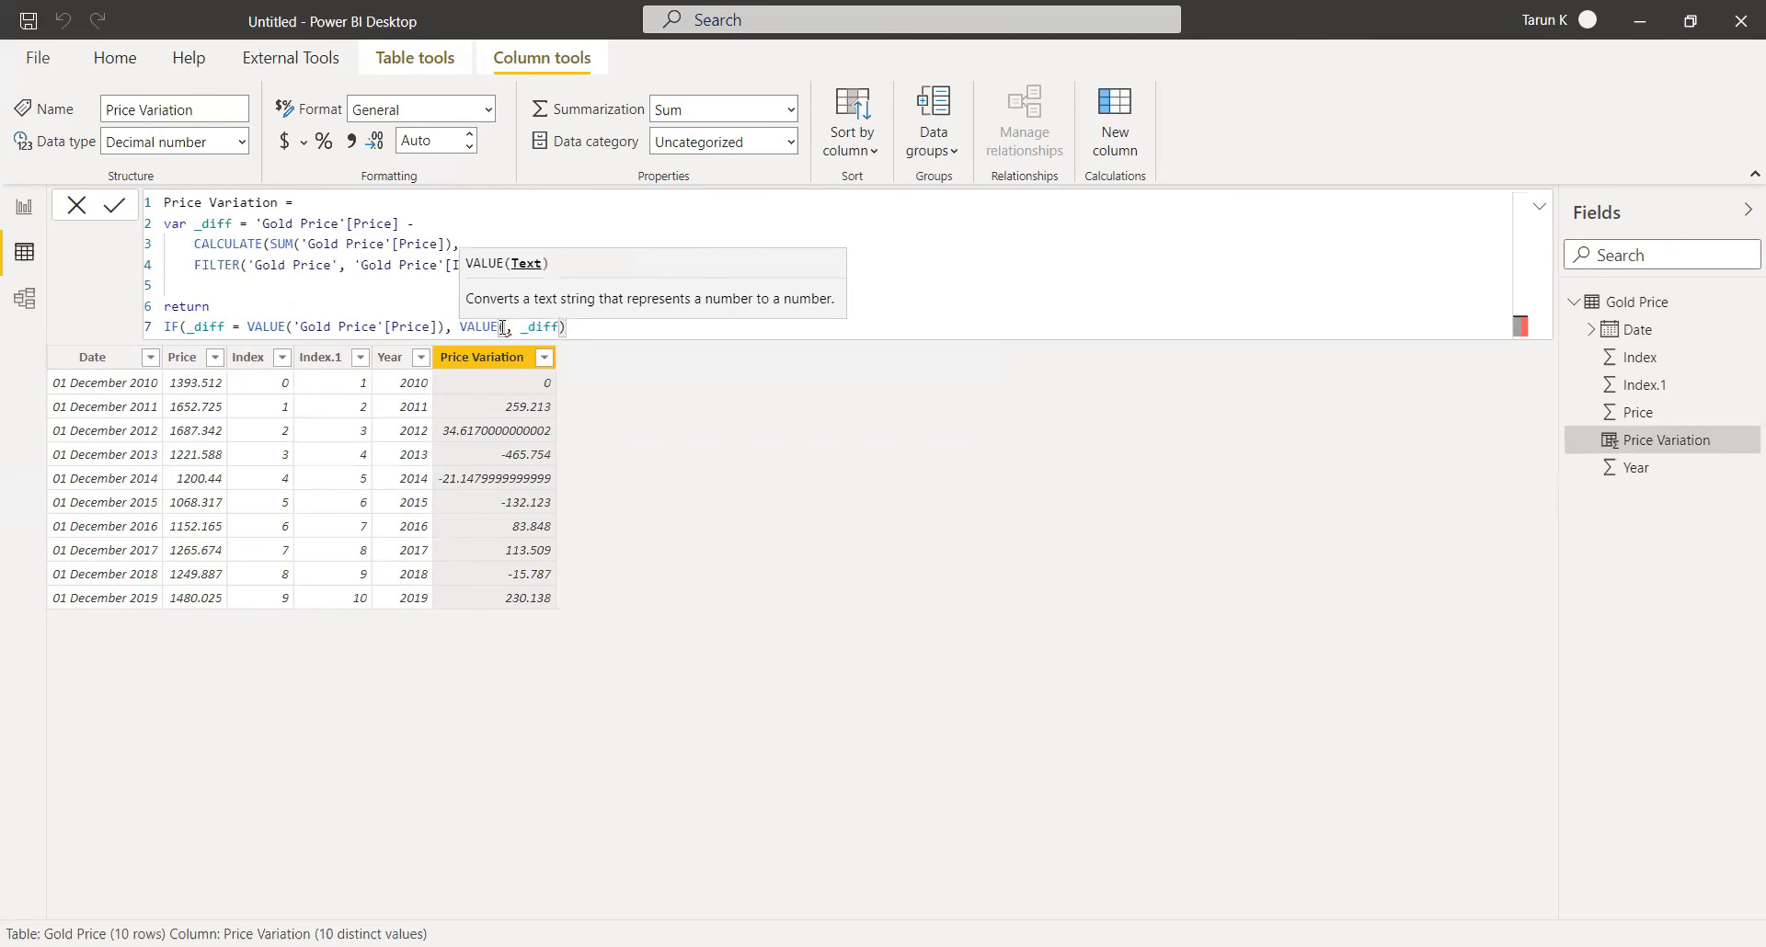
text(gol)
key(Down)
key(Down)
key(Down)
key(Down)
key(Tab)
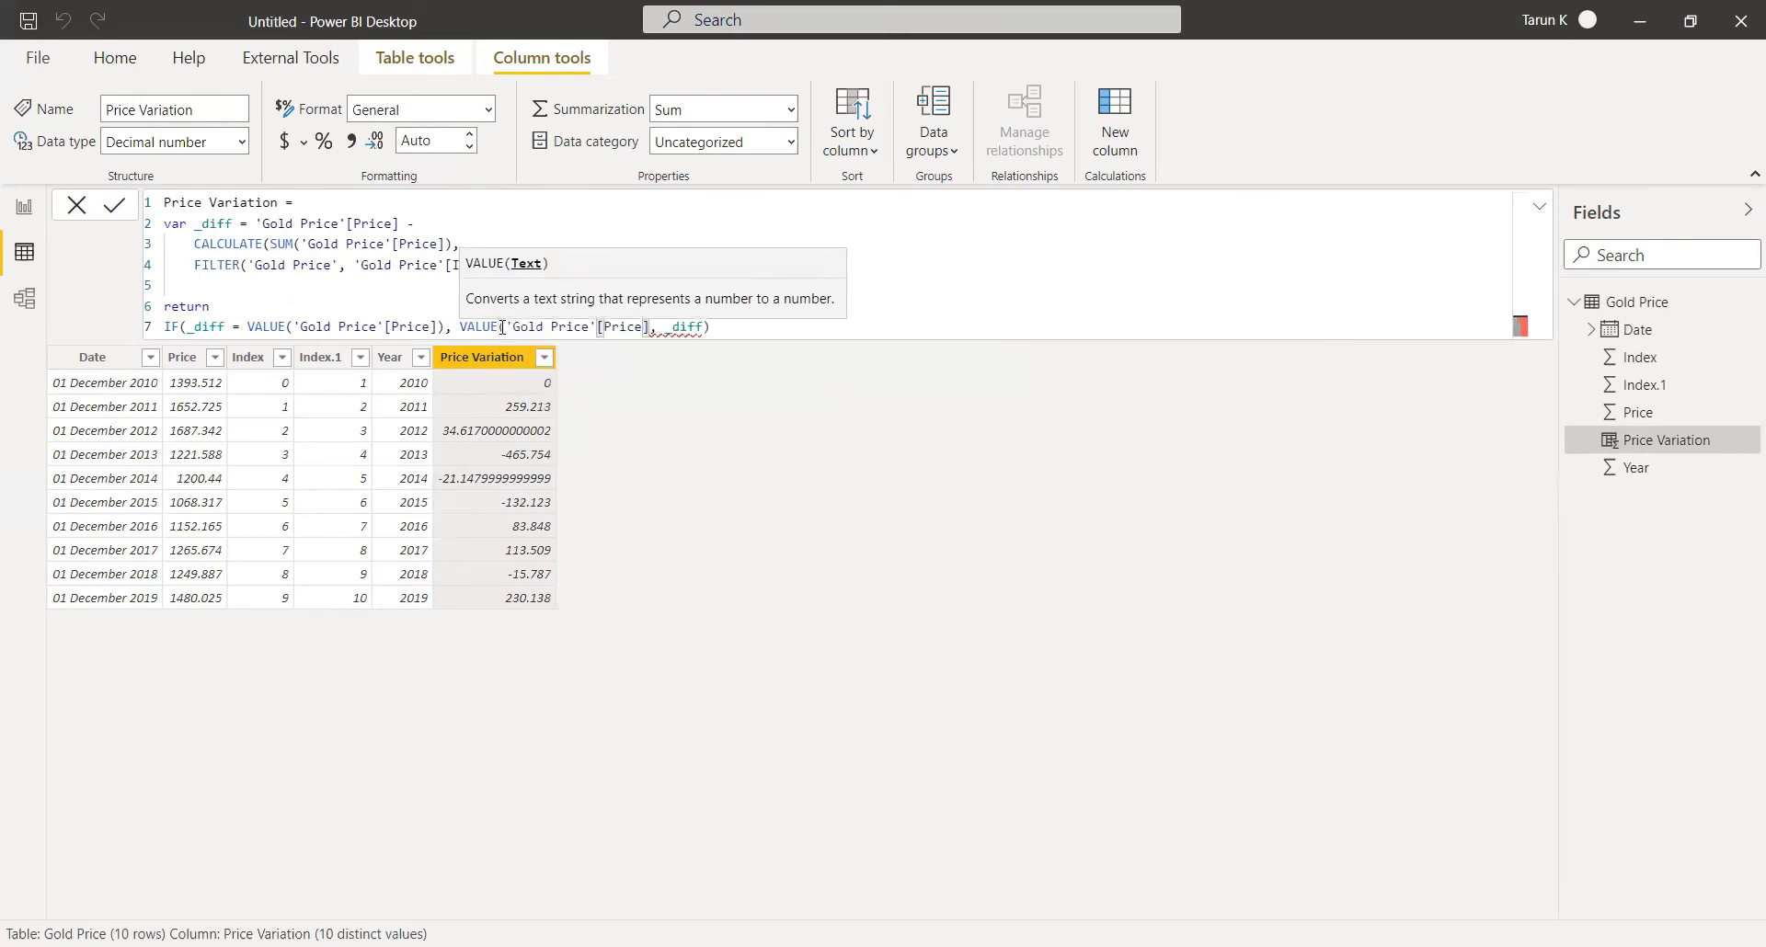
text())
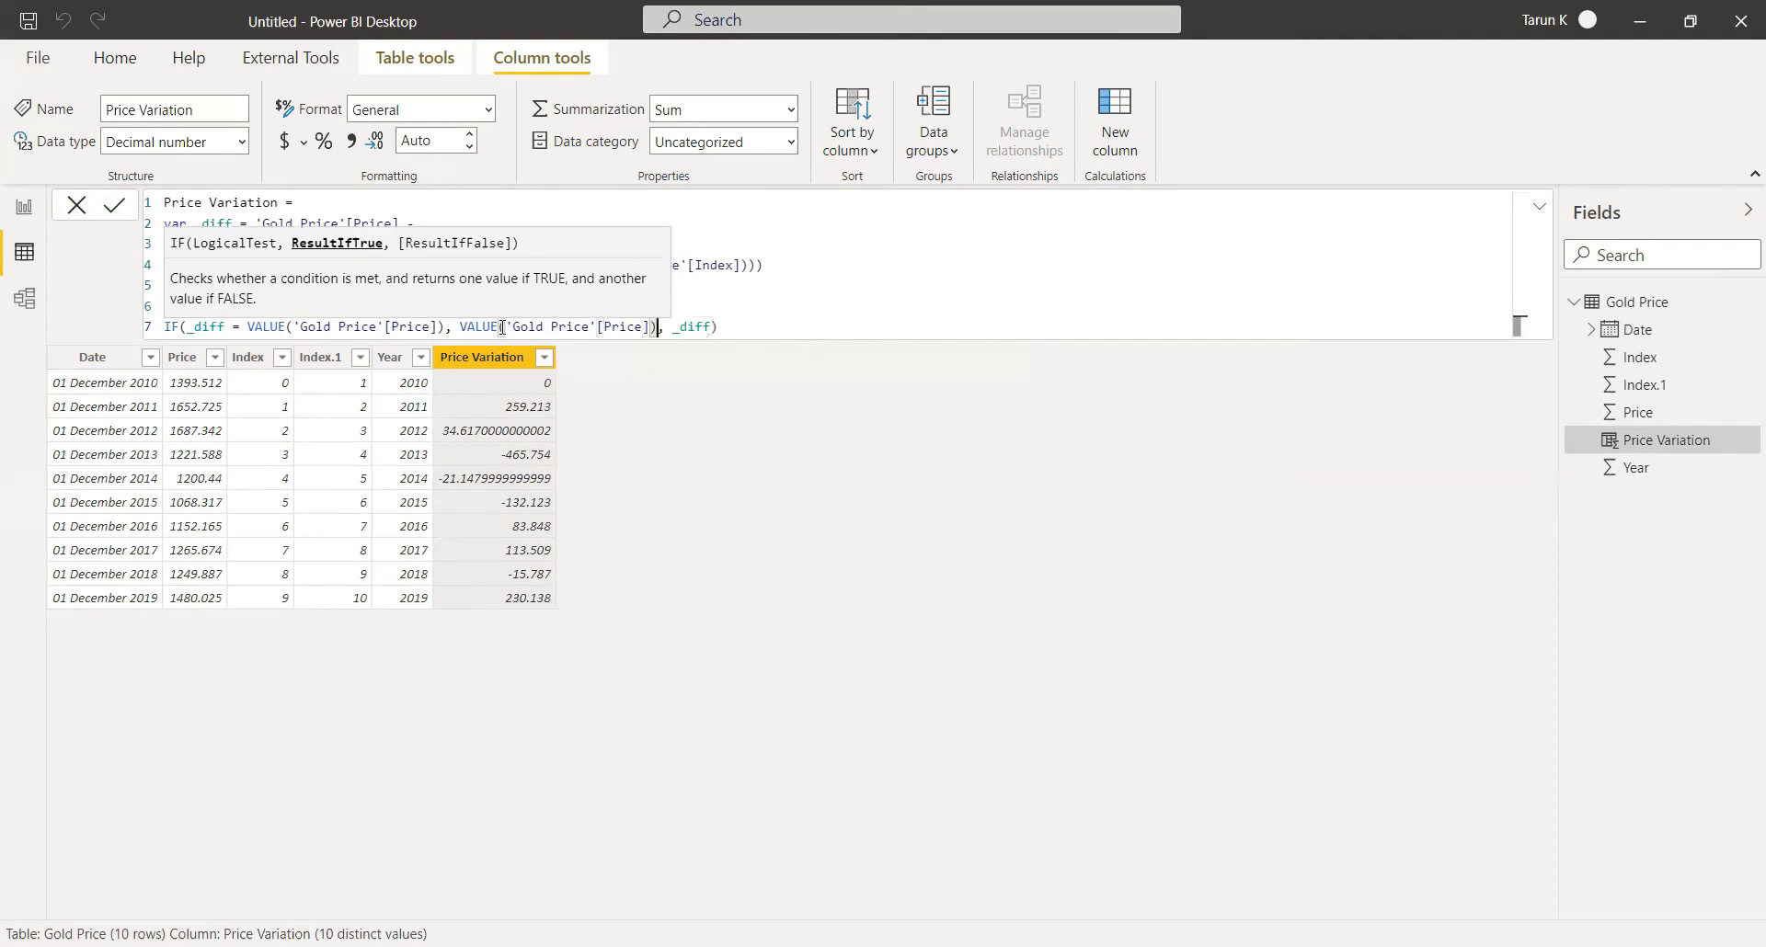
click(745, 327)
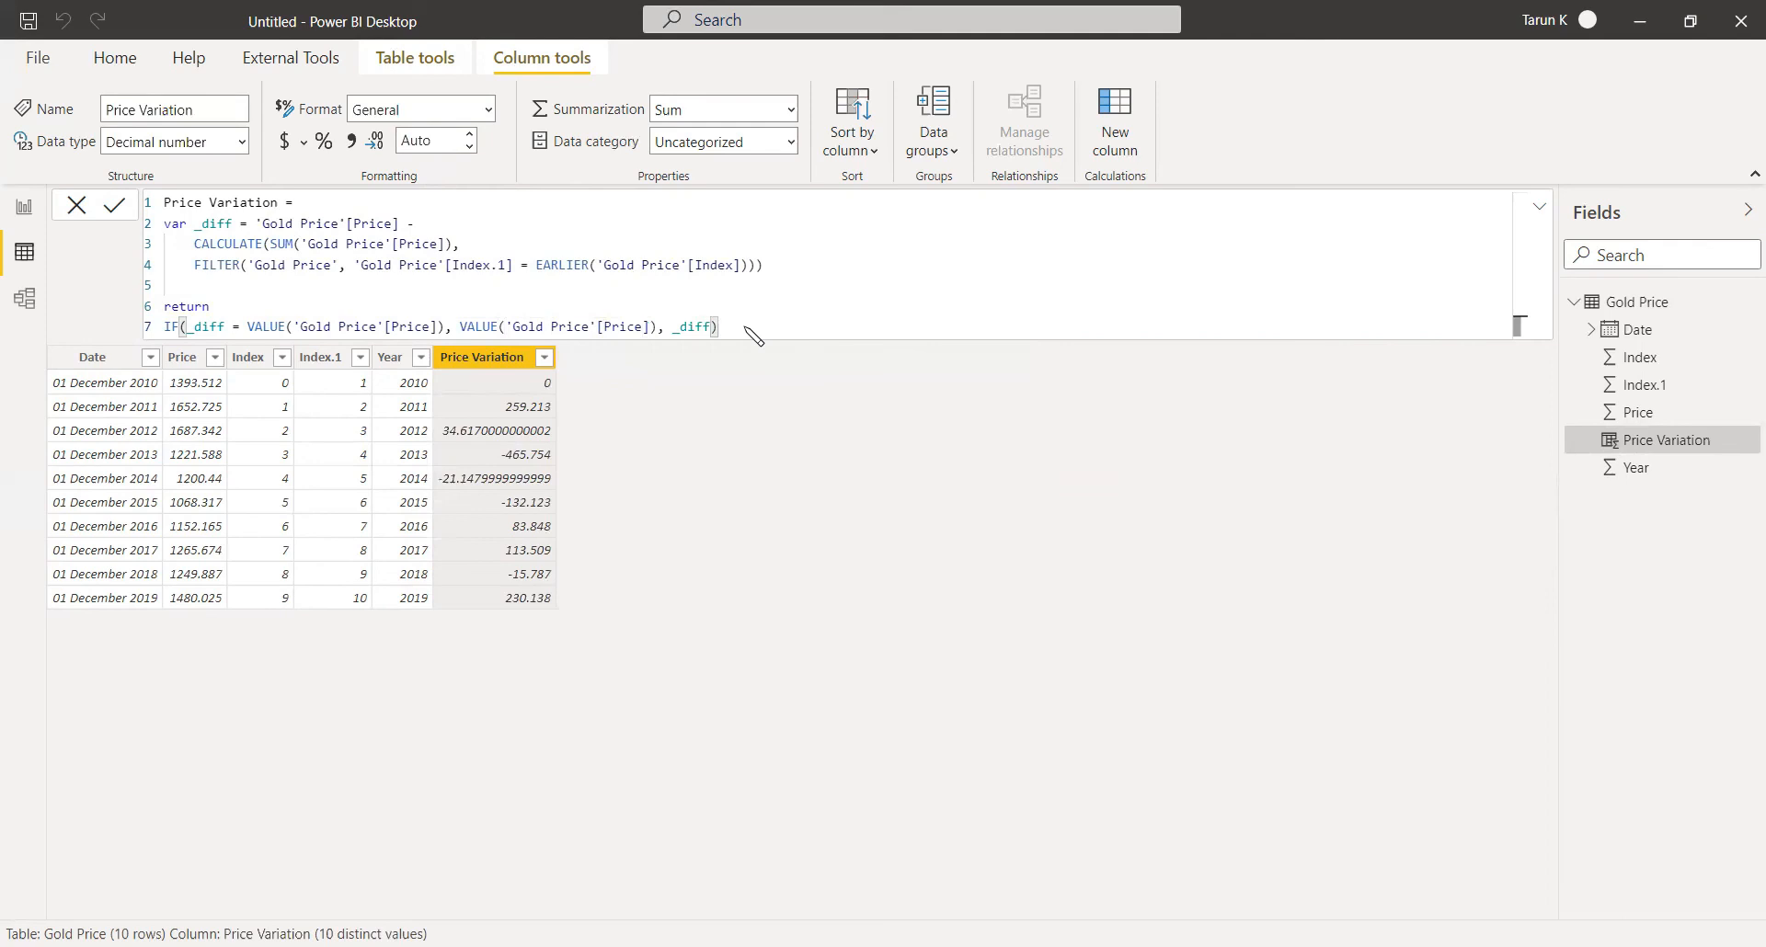
key(Return)
click(1538, 206)
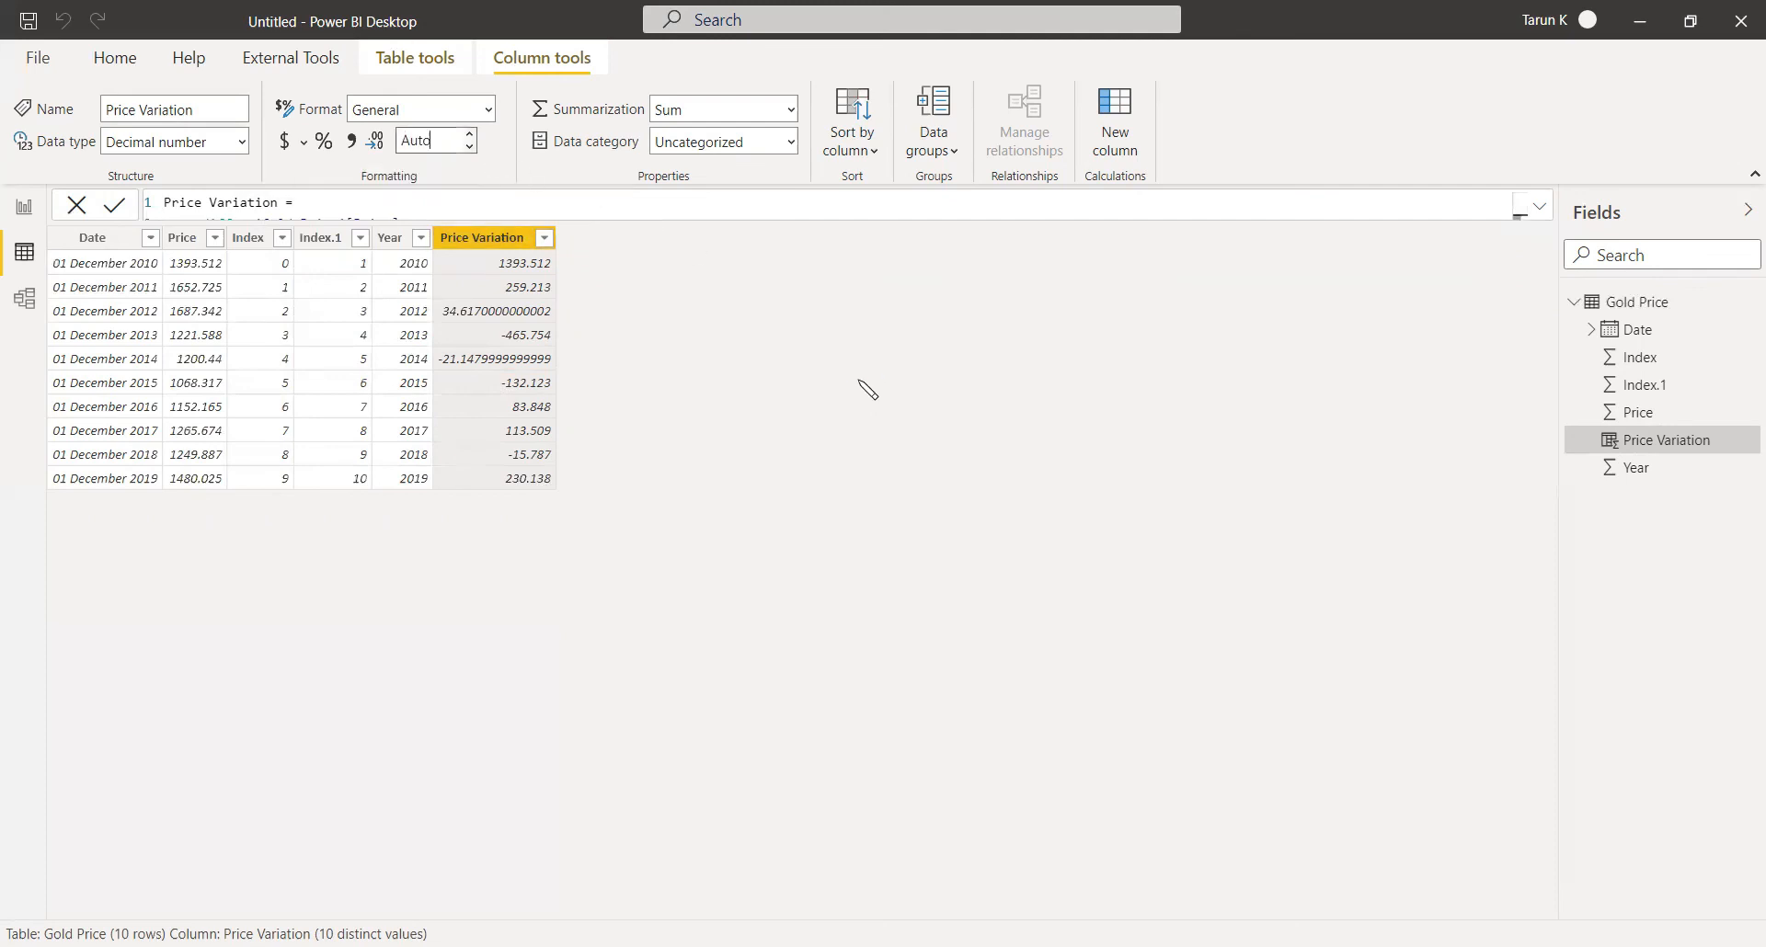
Set the Price Variation column to 3 decimal places.
key(BackSpace)
key(BackSpace)
key(BackSpace)
key(BackSpace)
text(3)
key(Return)
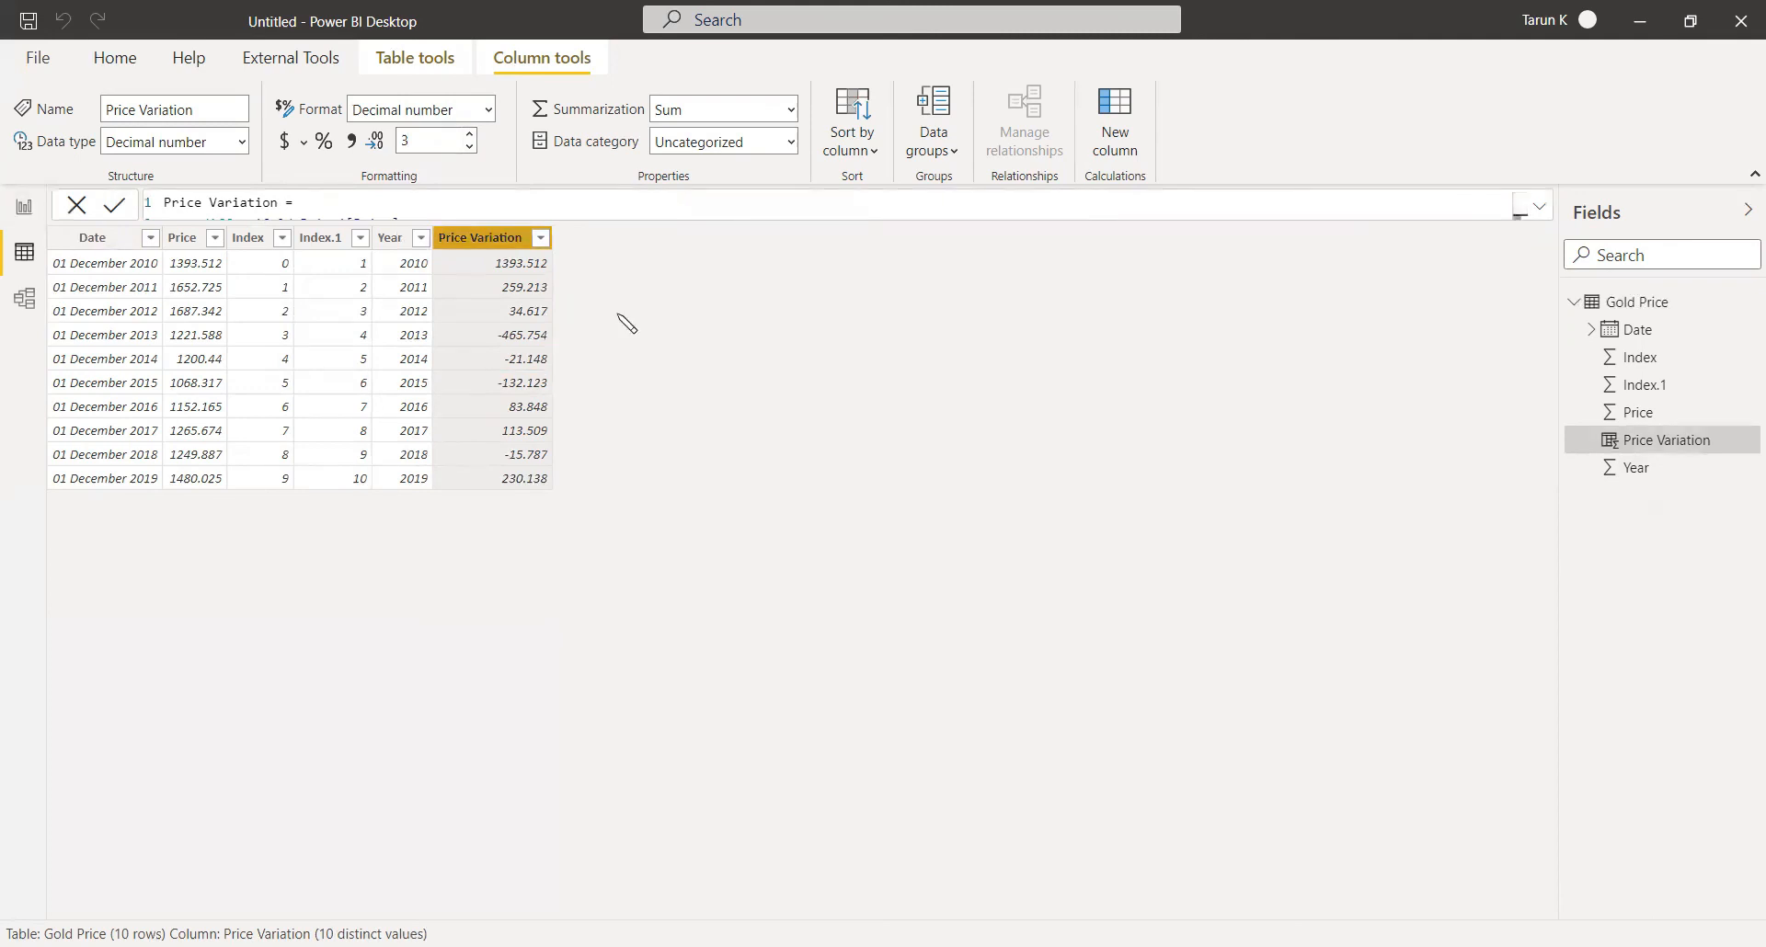
Set the Year column to sort by Year.
click(389, 241)
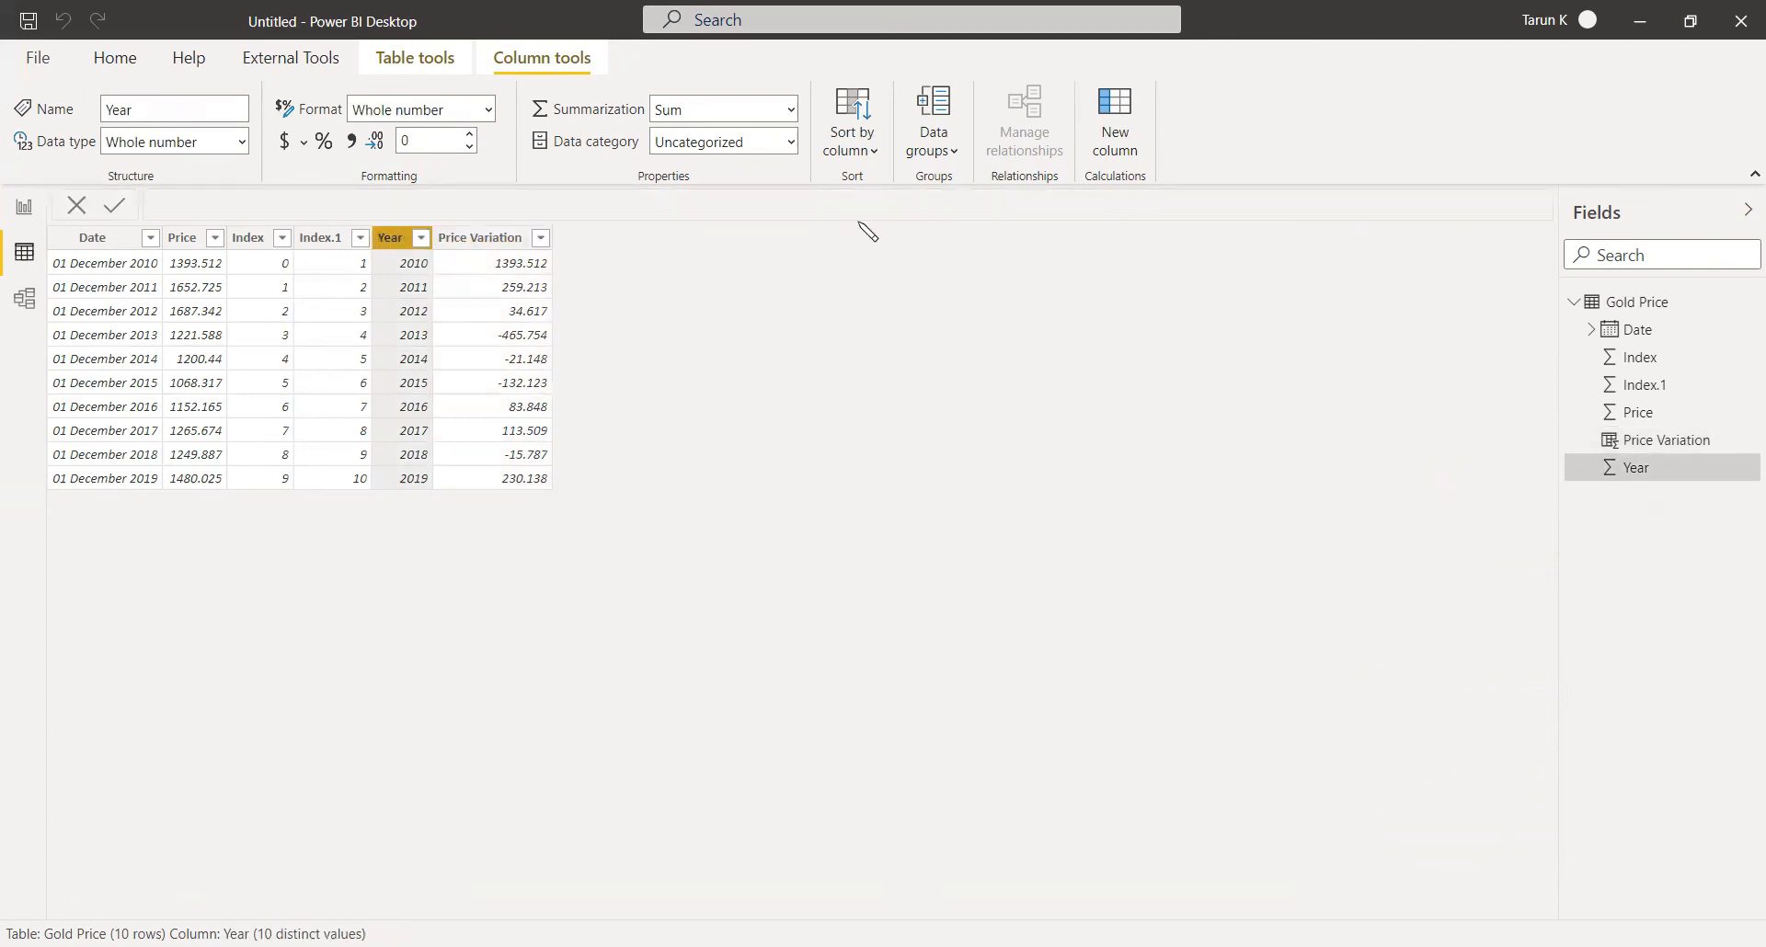
click(876, 155)
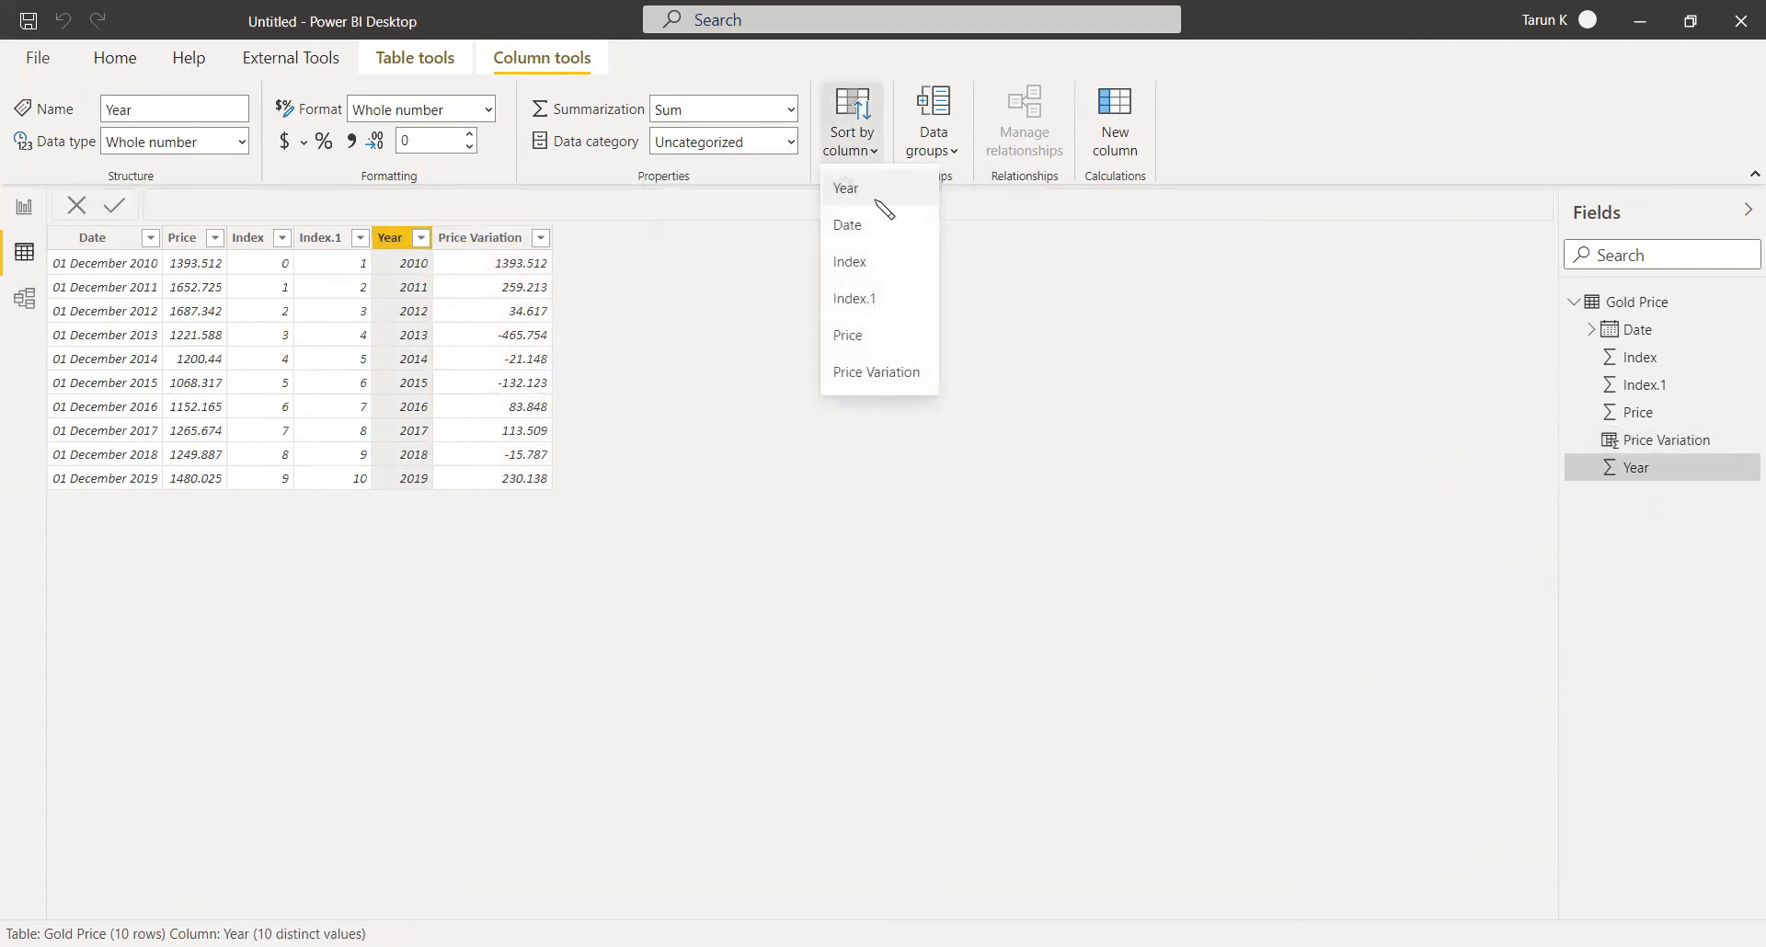
click(888, 186)
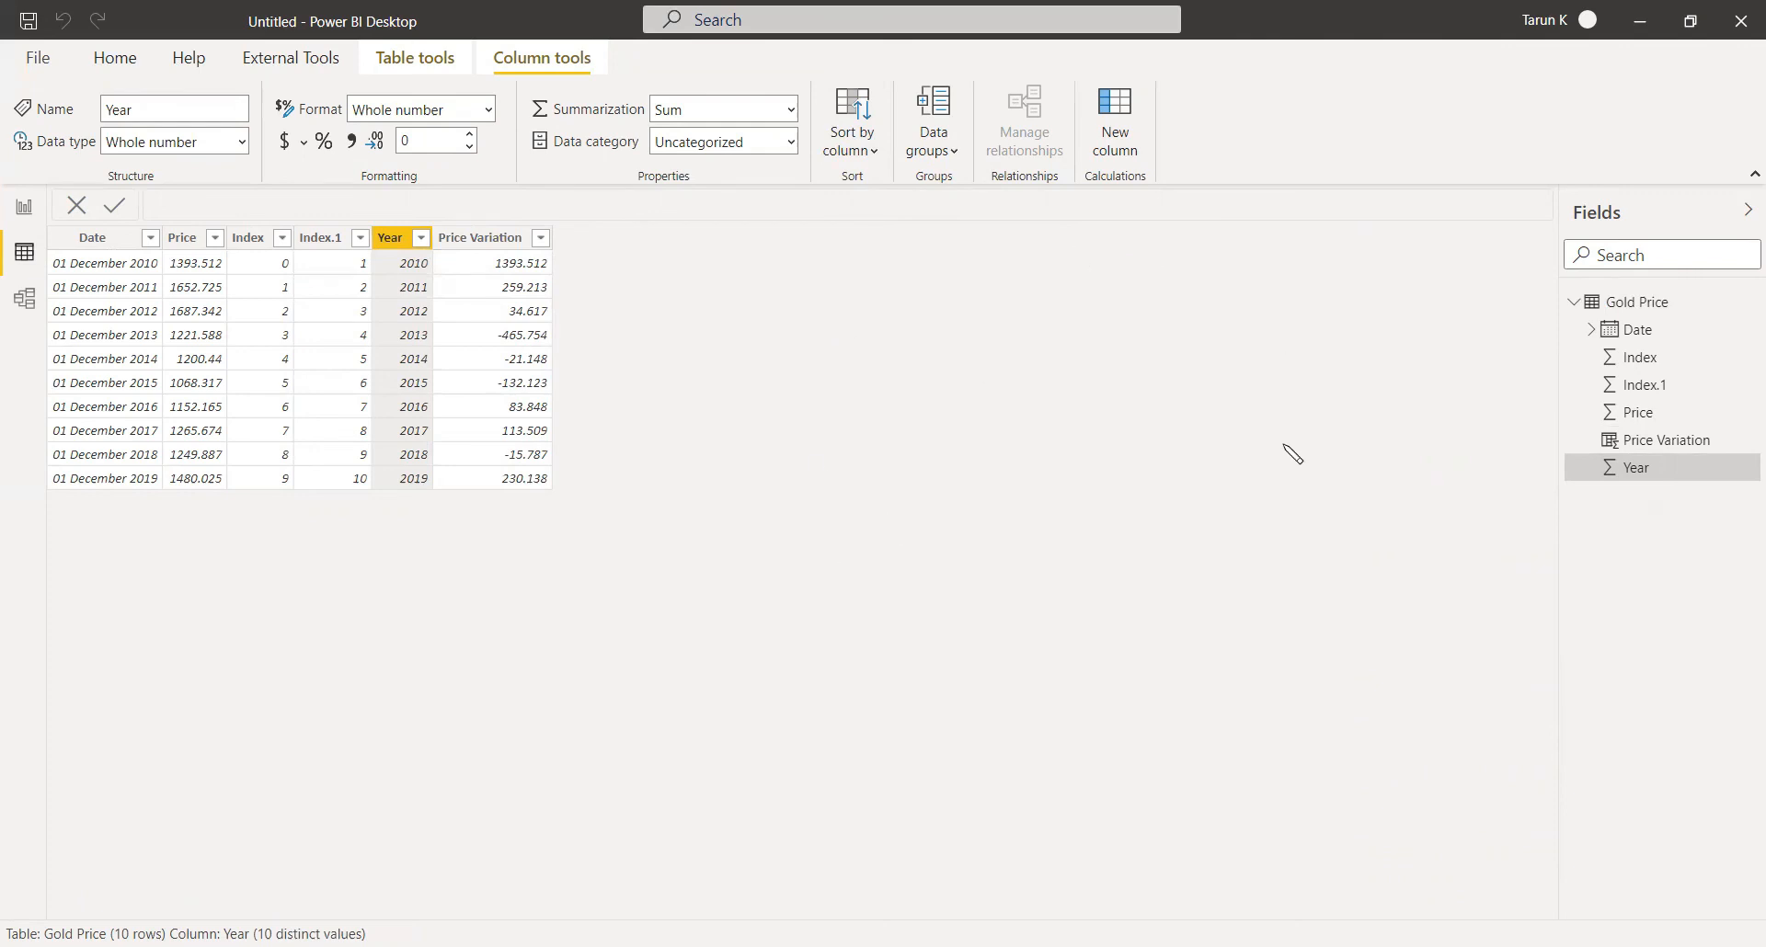
Insert a waterfall chart on the empty report page Page 3, enlarge it and place it near the page centre.
click(23, 215)
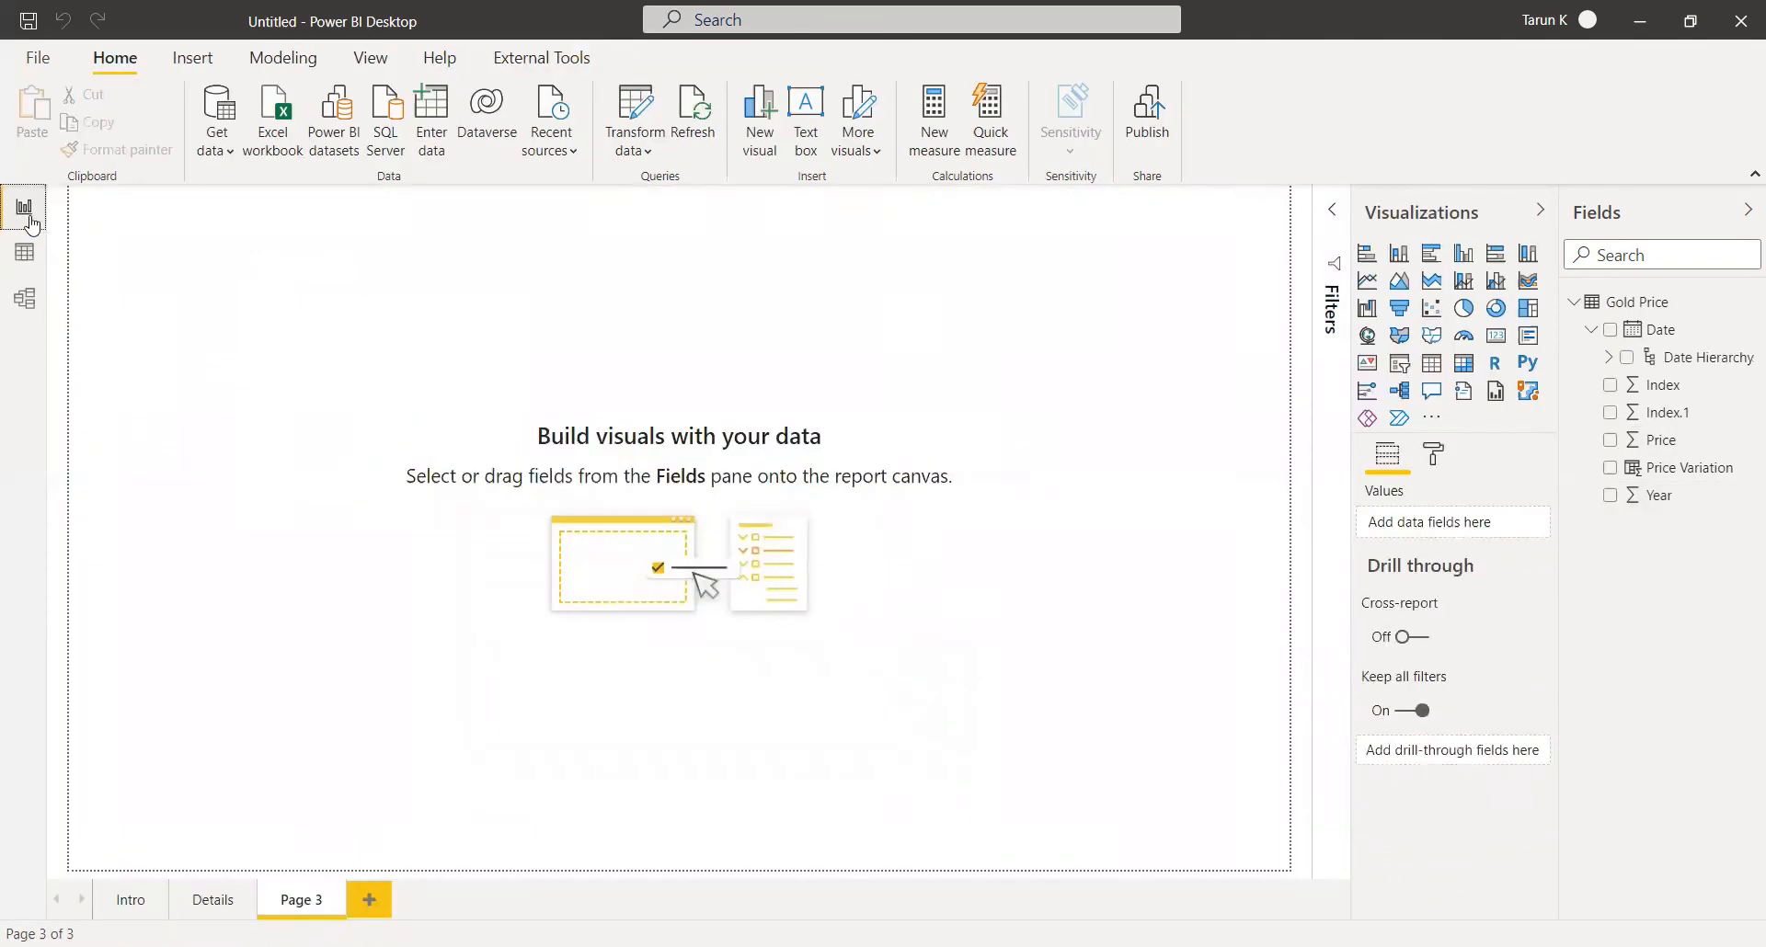
click(1370, 320)
drag(259, 332, 565, 499)
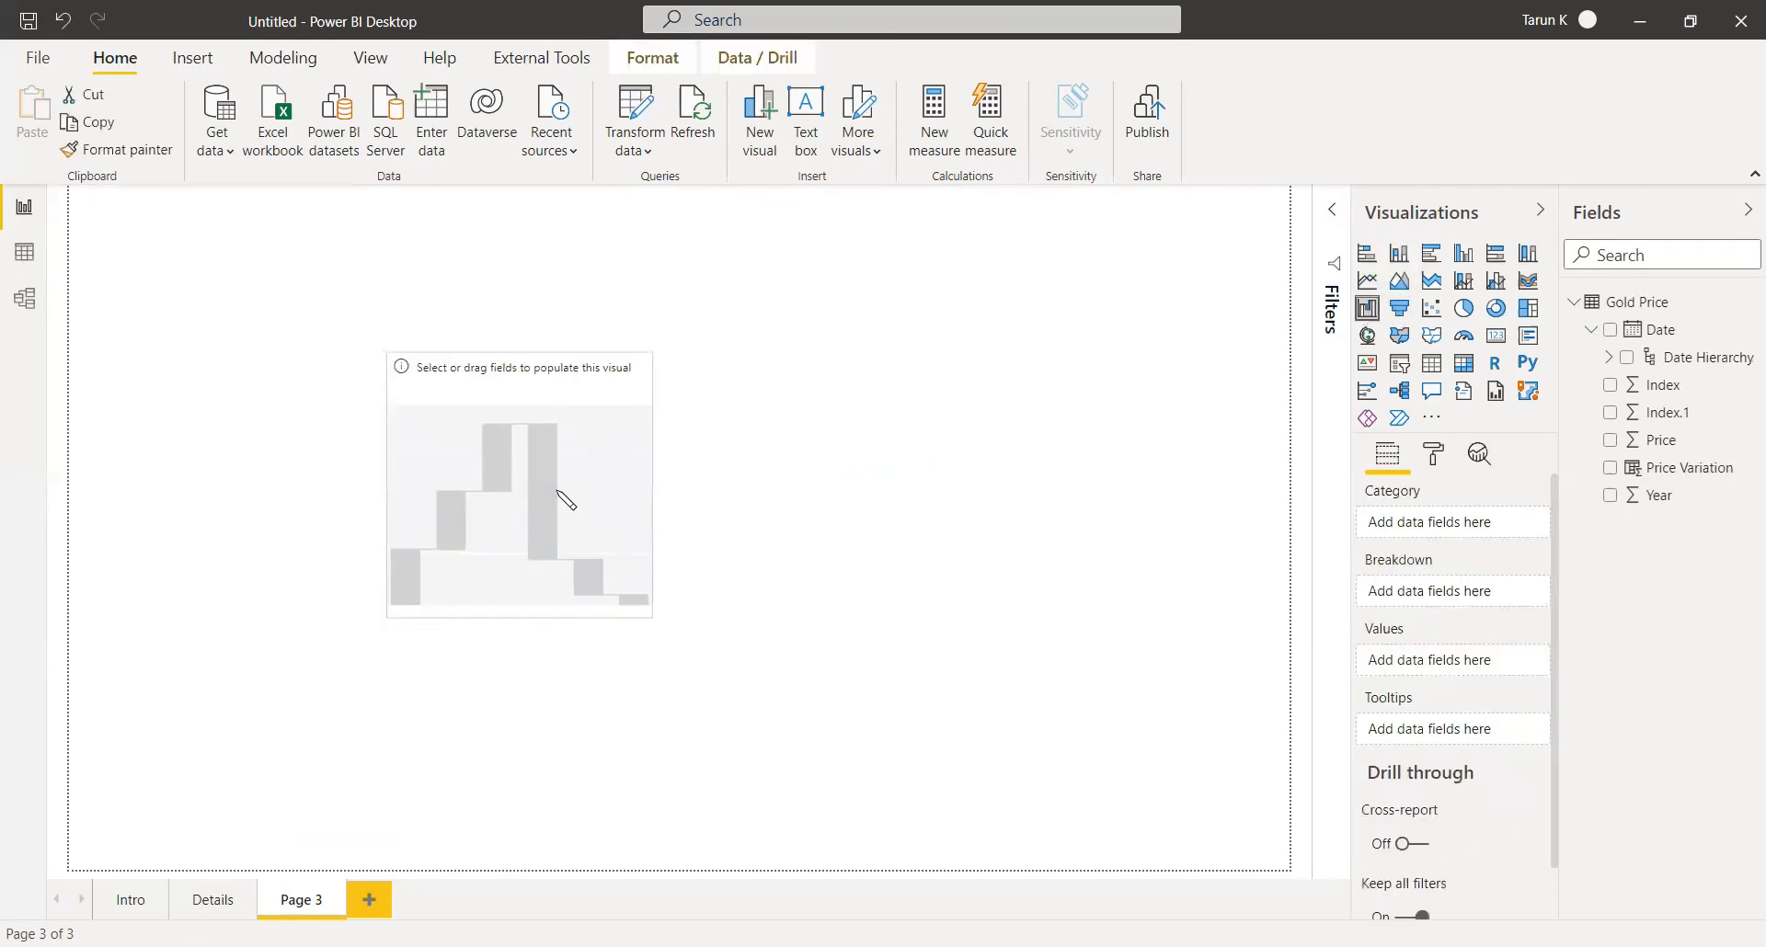
drag(651, 616, 998, 763)
drag(772, 611, 760, 537)
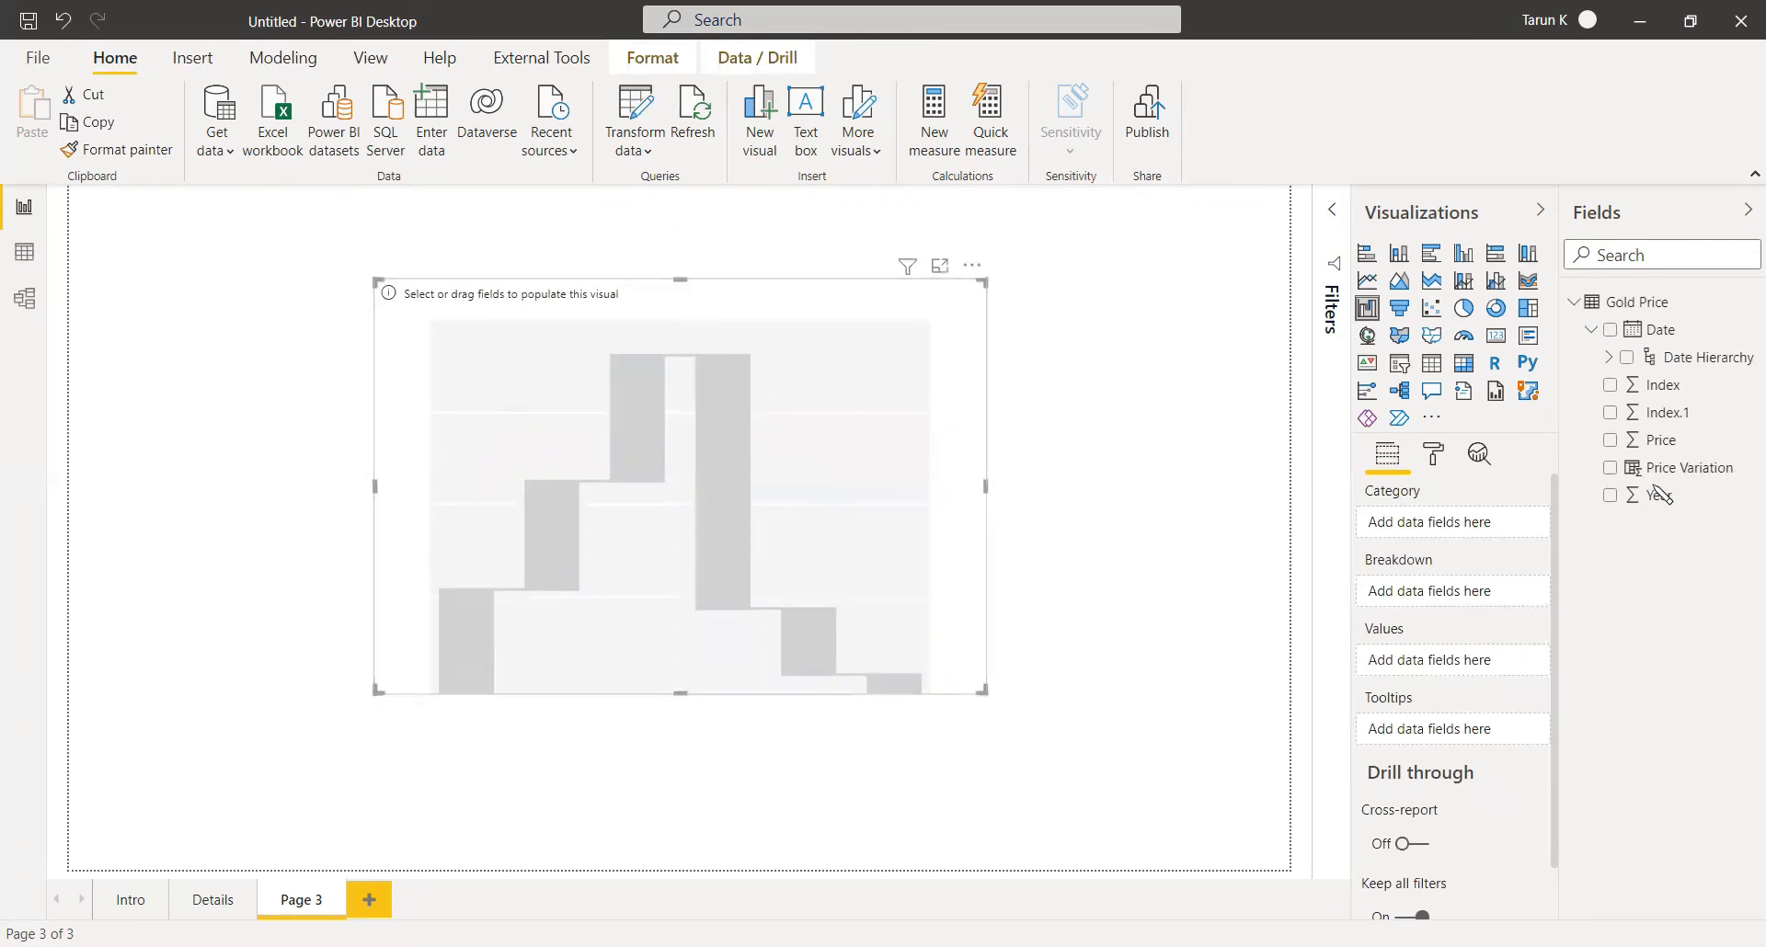
Use the Date Hierarchy with only its Year level as the waterfall chart's category and Price Variation as its values.
click(1627, 365)
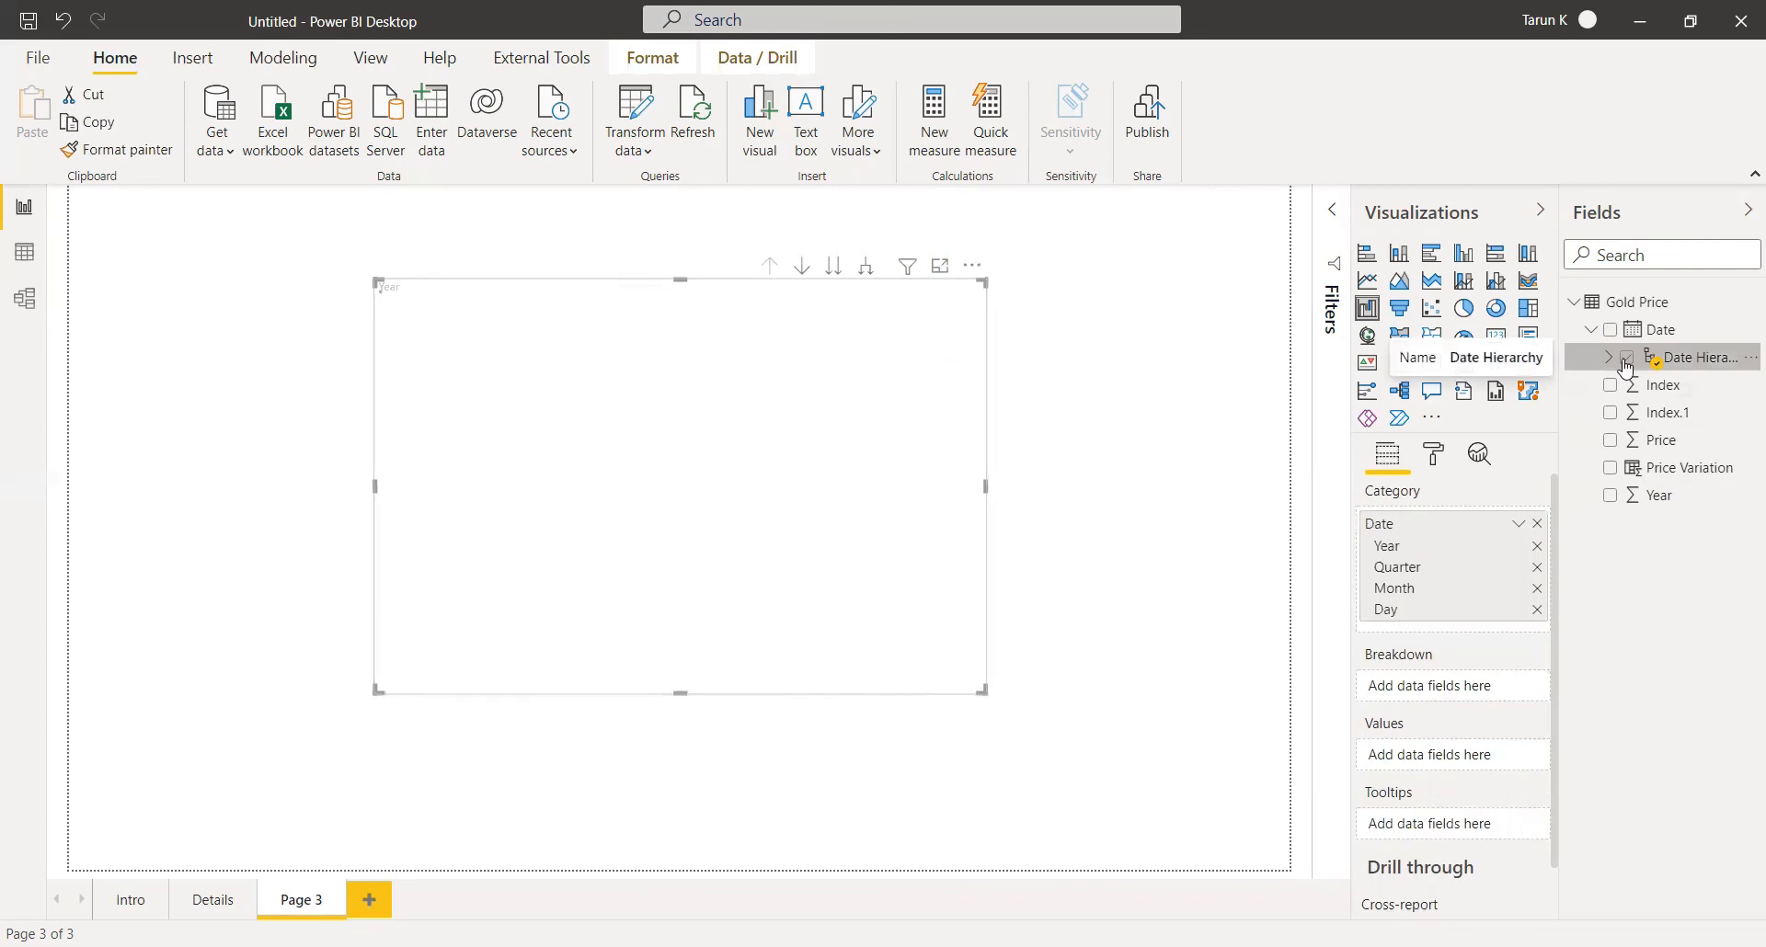
click(1536, 569)
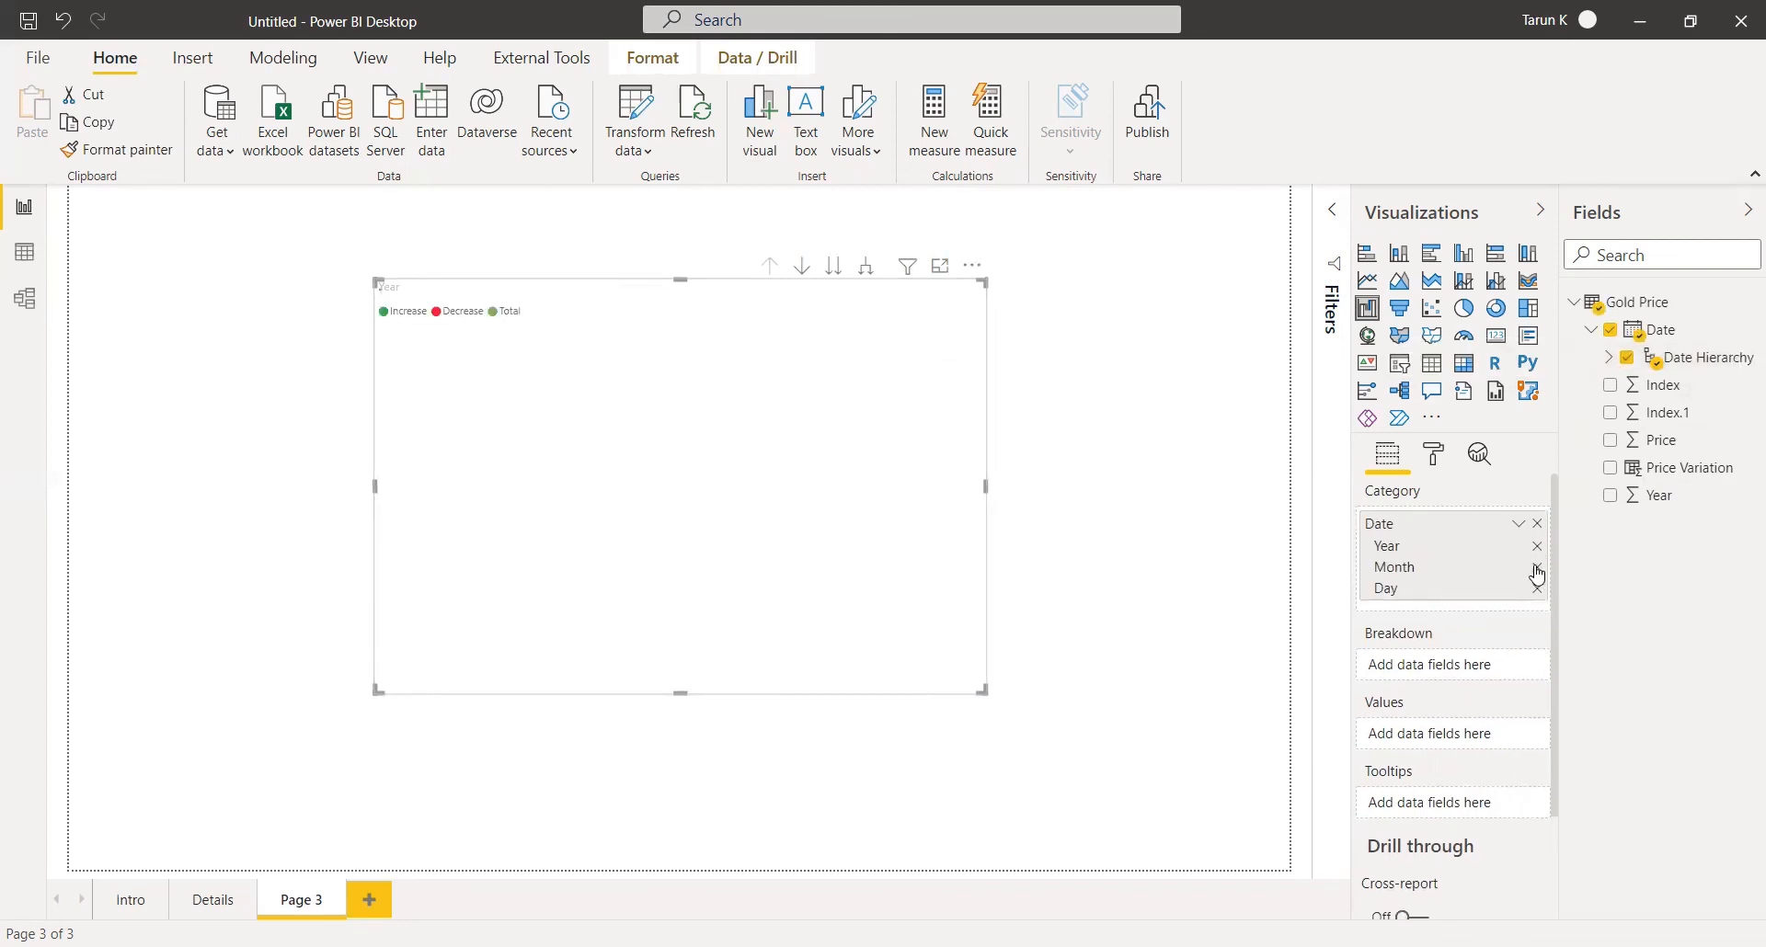
click(1537, 569)
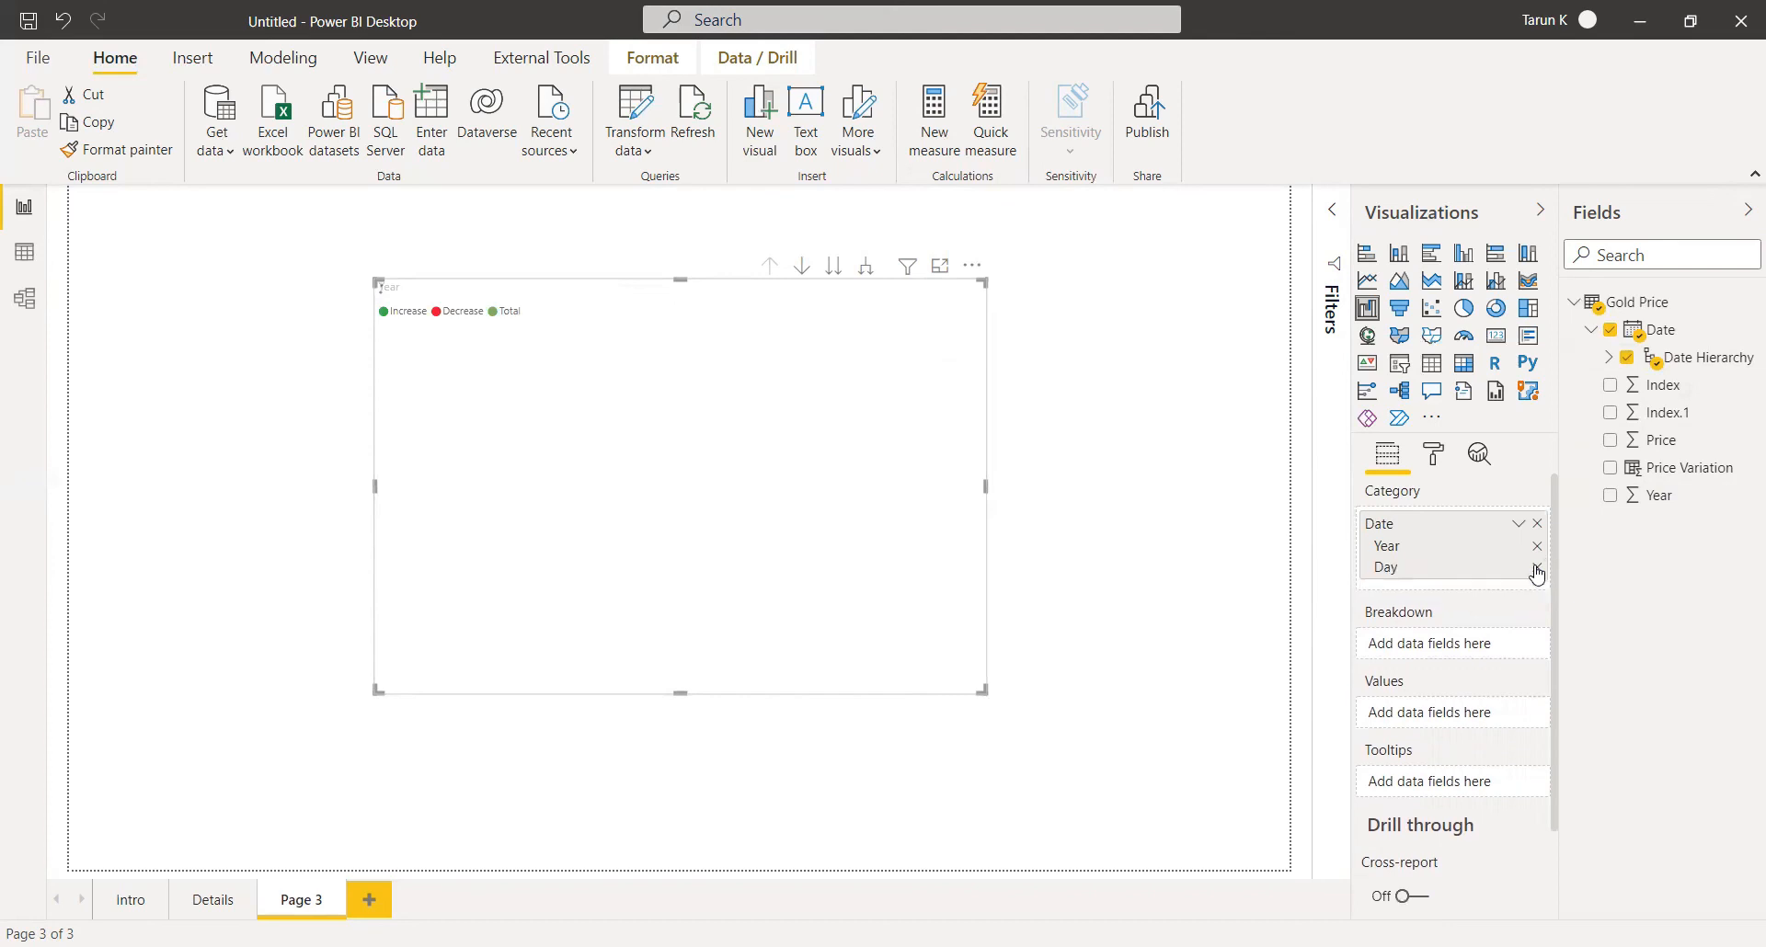
click(1537, 569)
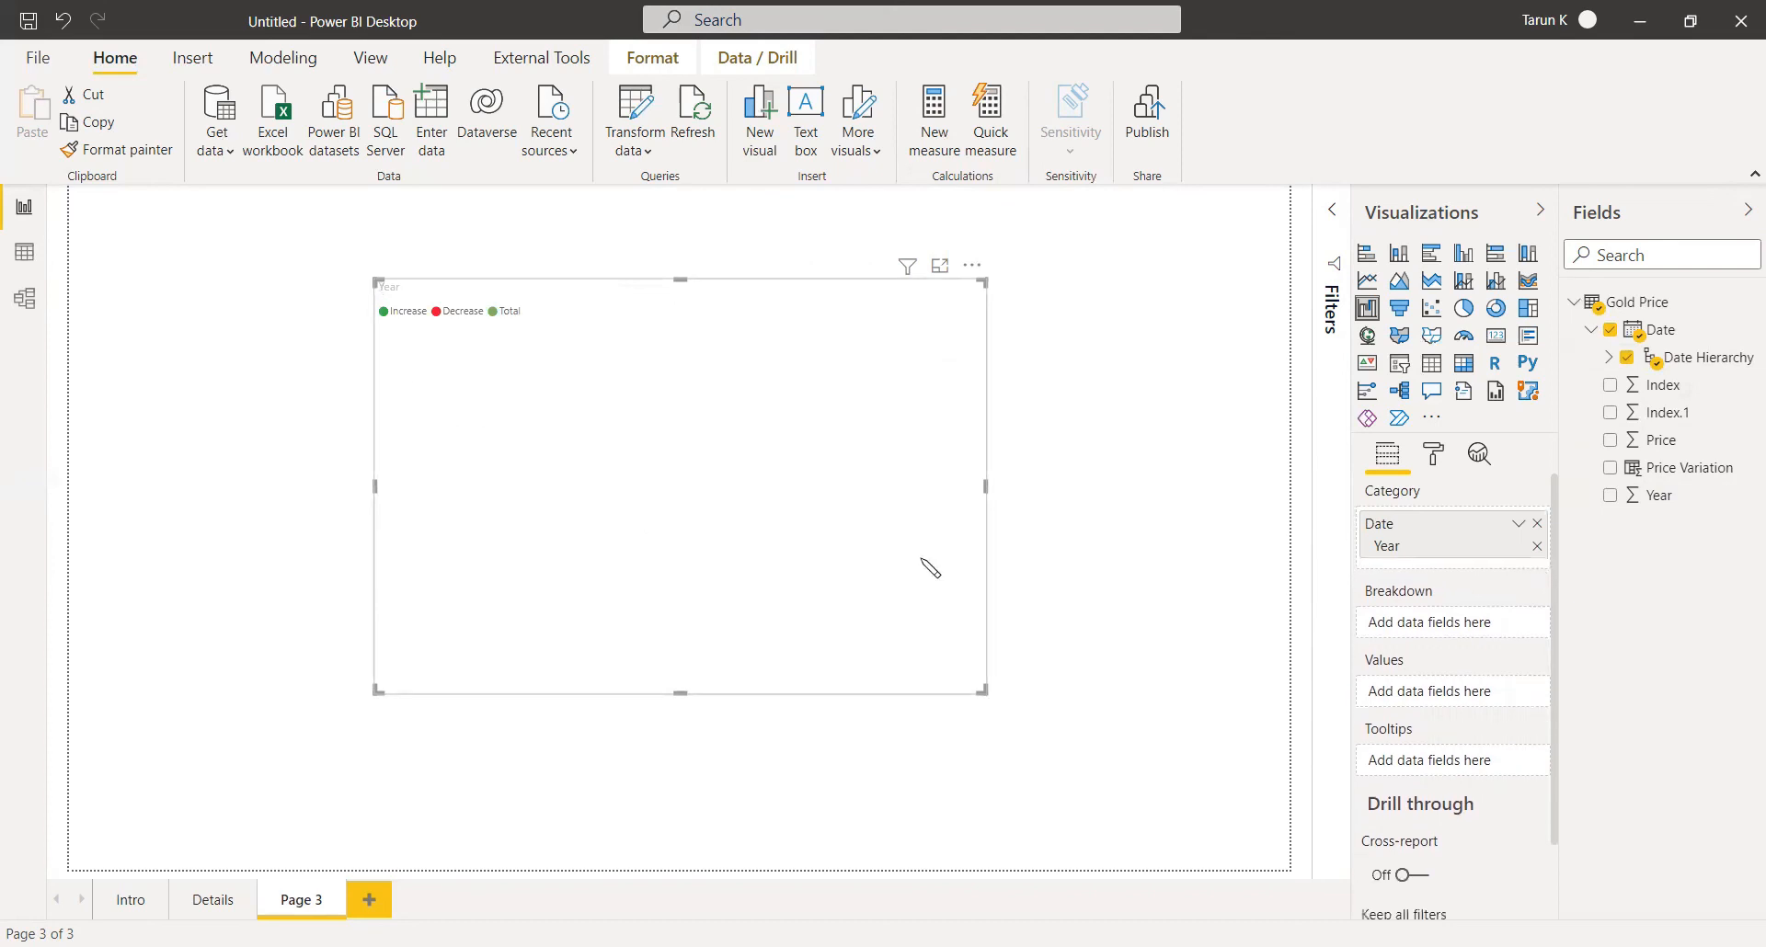
drag(1669, 471, 1431, 676)
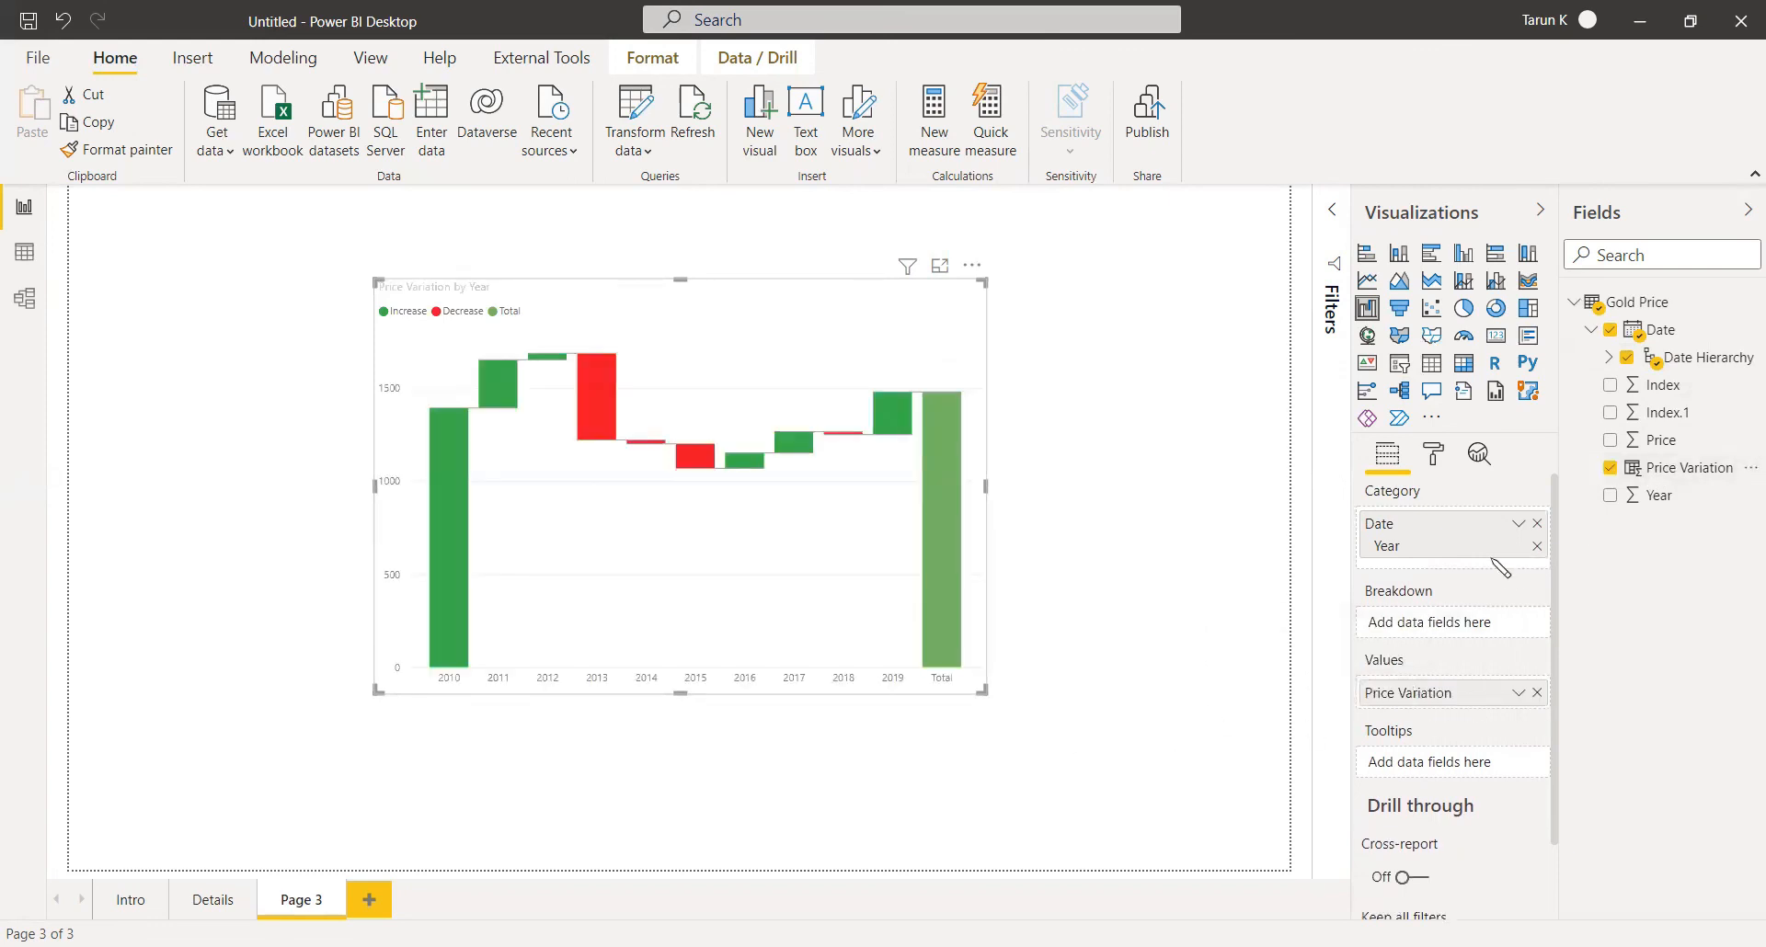
Turn on data labels and the border for the waterfall chart.
click(1436, 455)
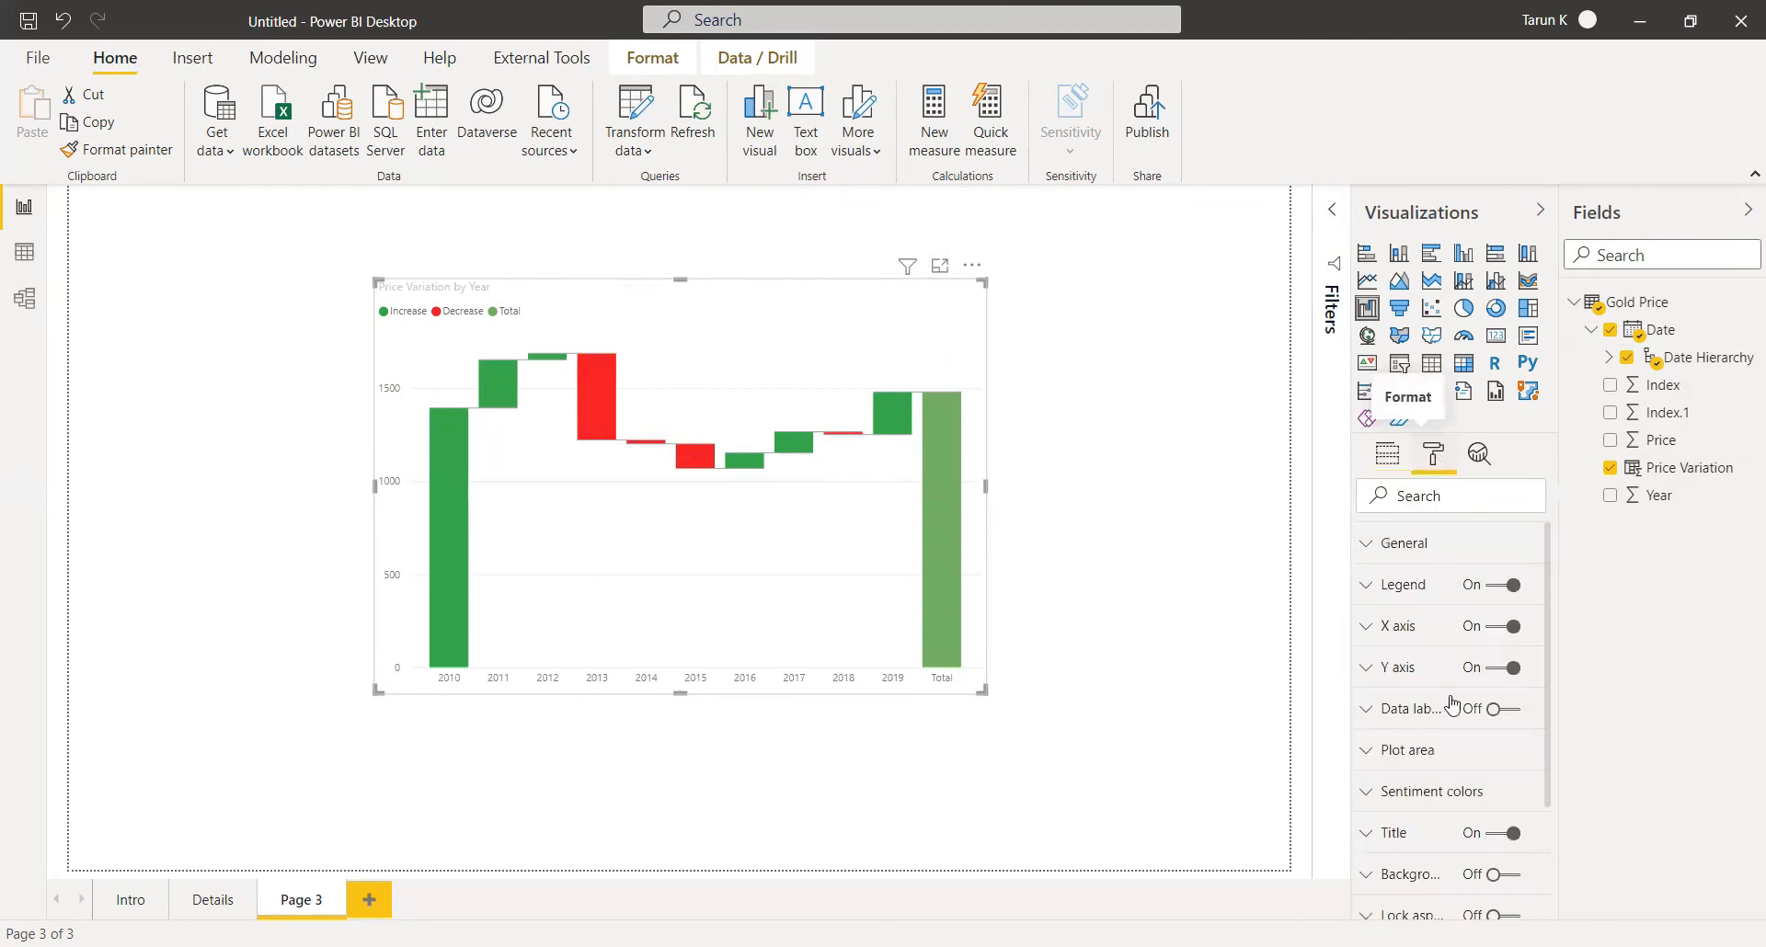
click(1507, 723)
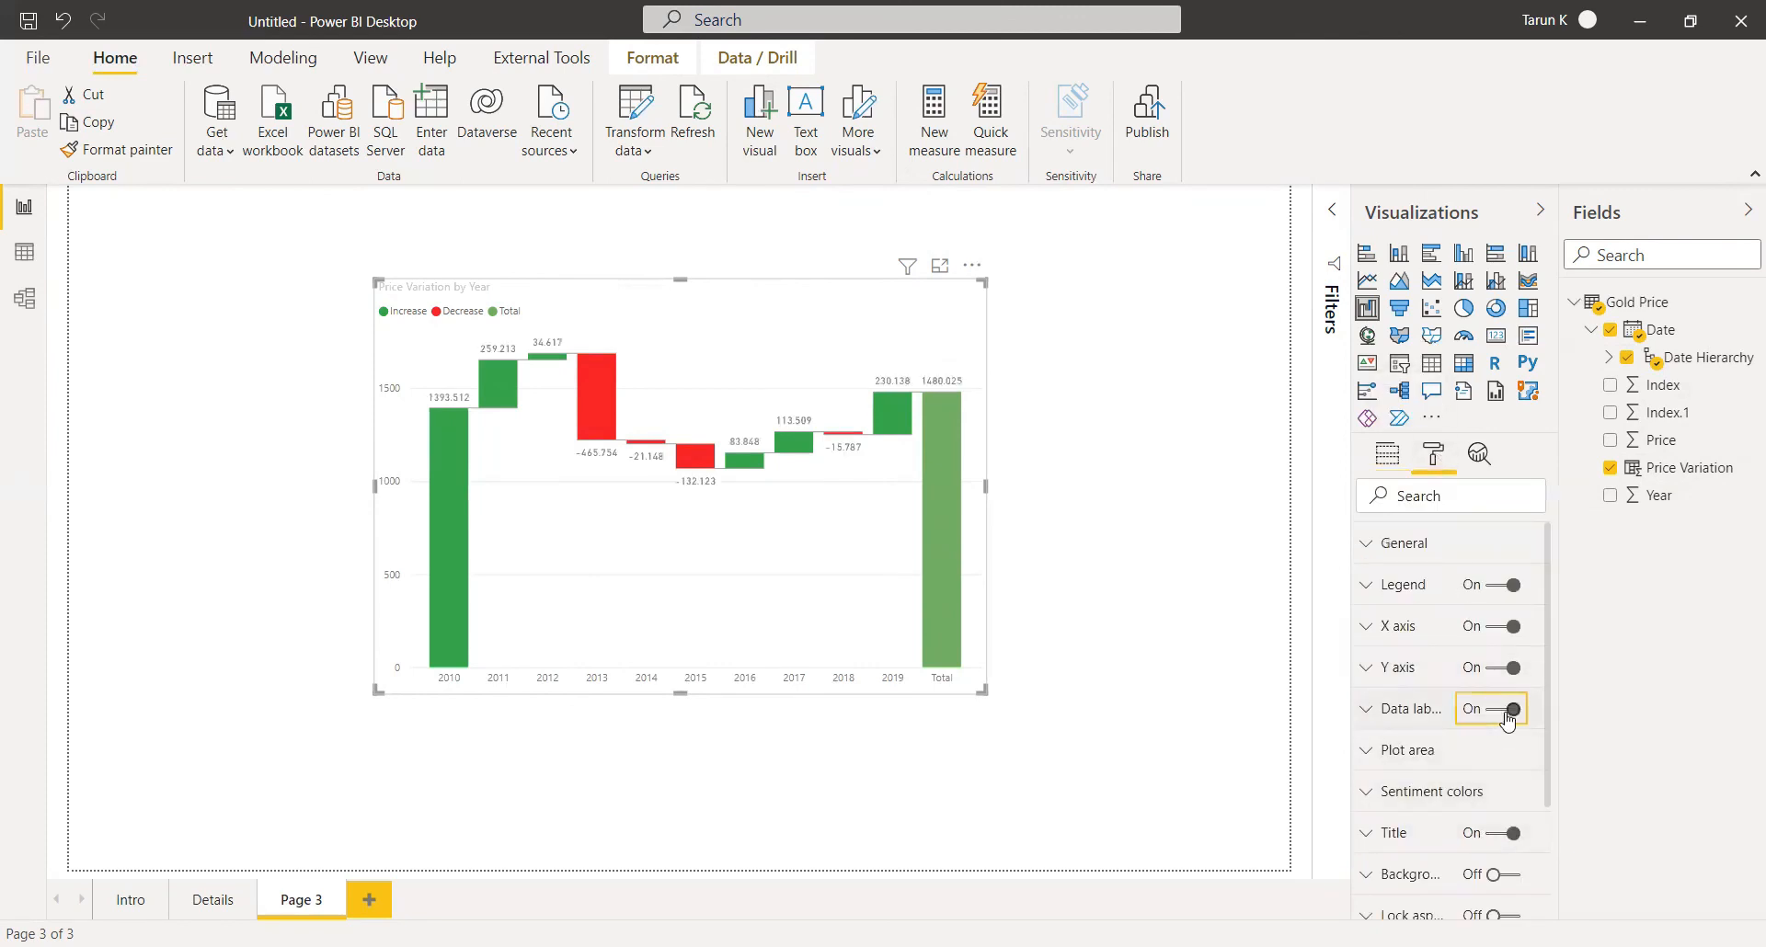
scroll(1467, 789, down, 3)
click(1504, 788)
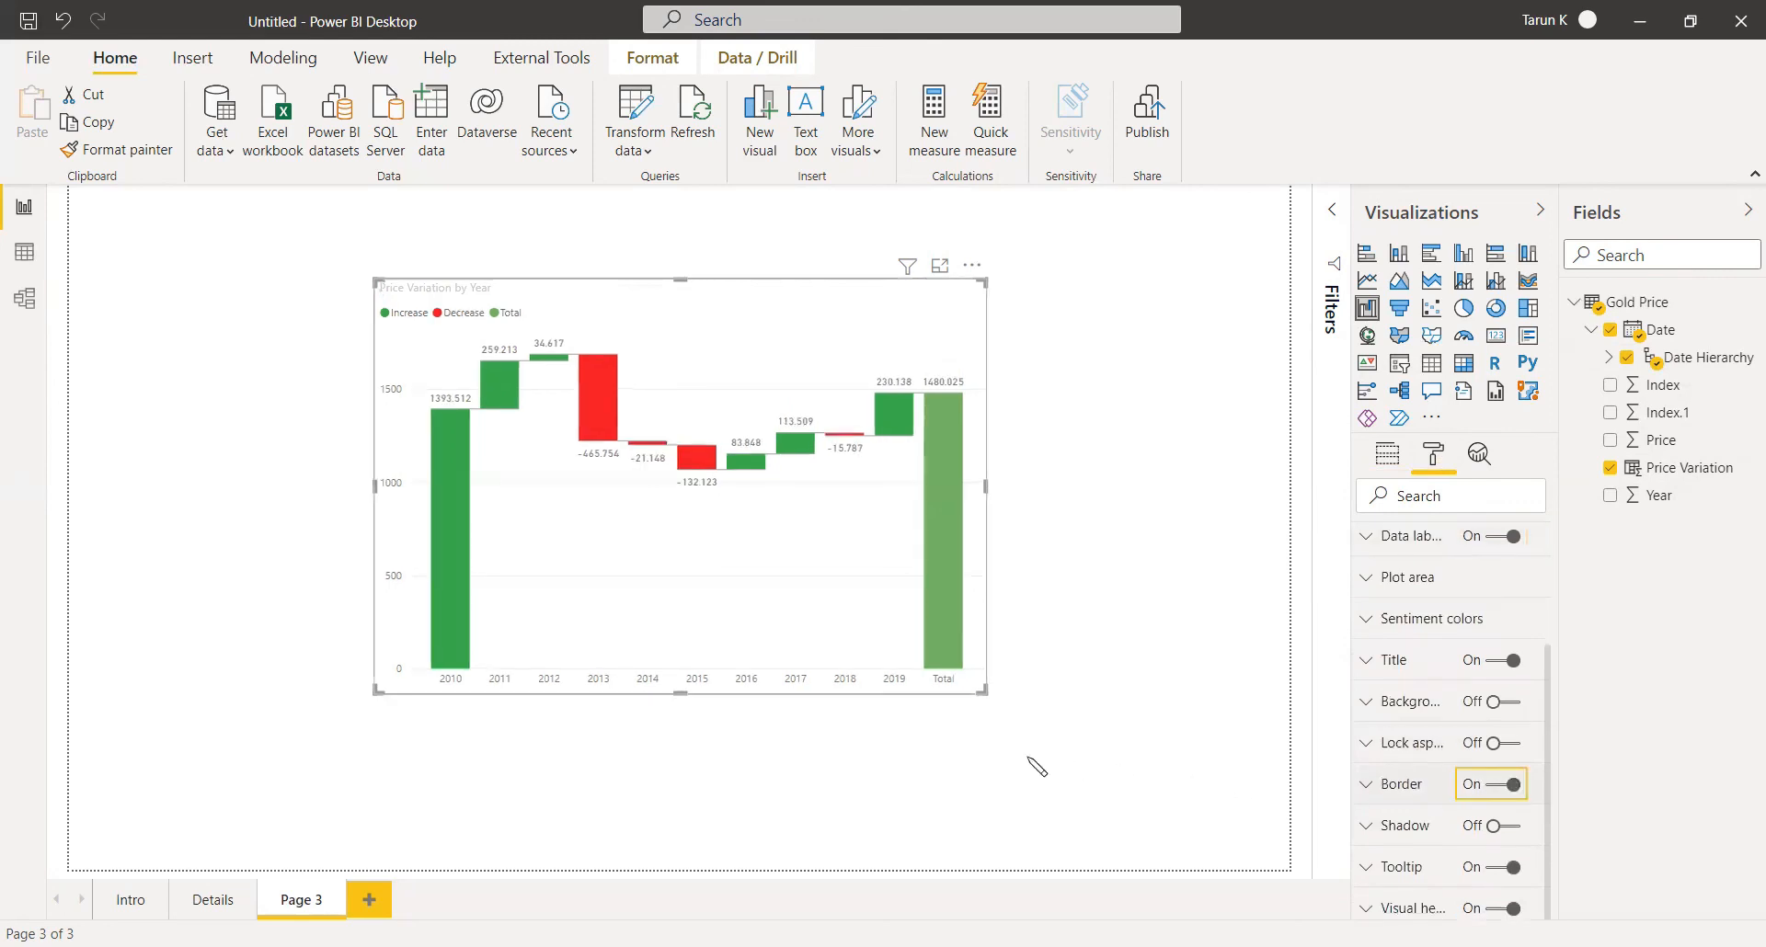
Enlarge the waterfall chart further towards the lower-right part of the report page.
drag(1104, 747, 1127, 740)
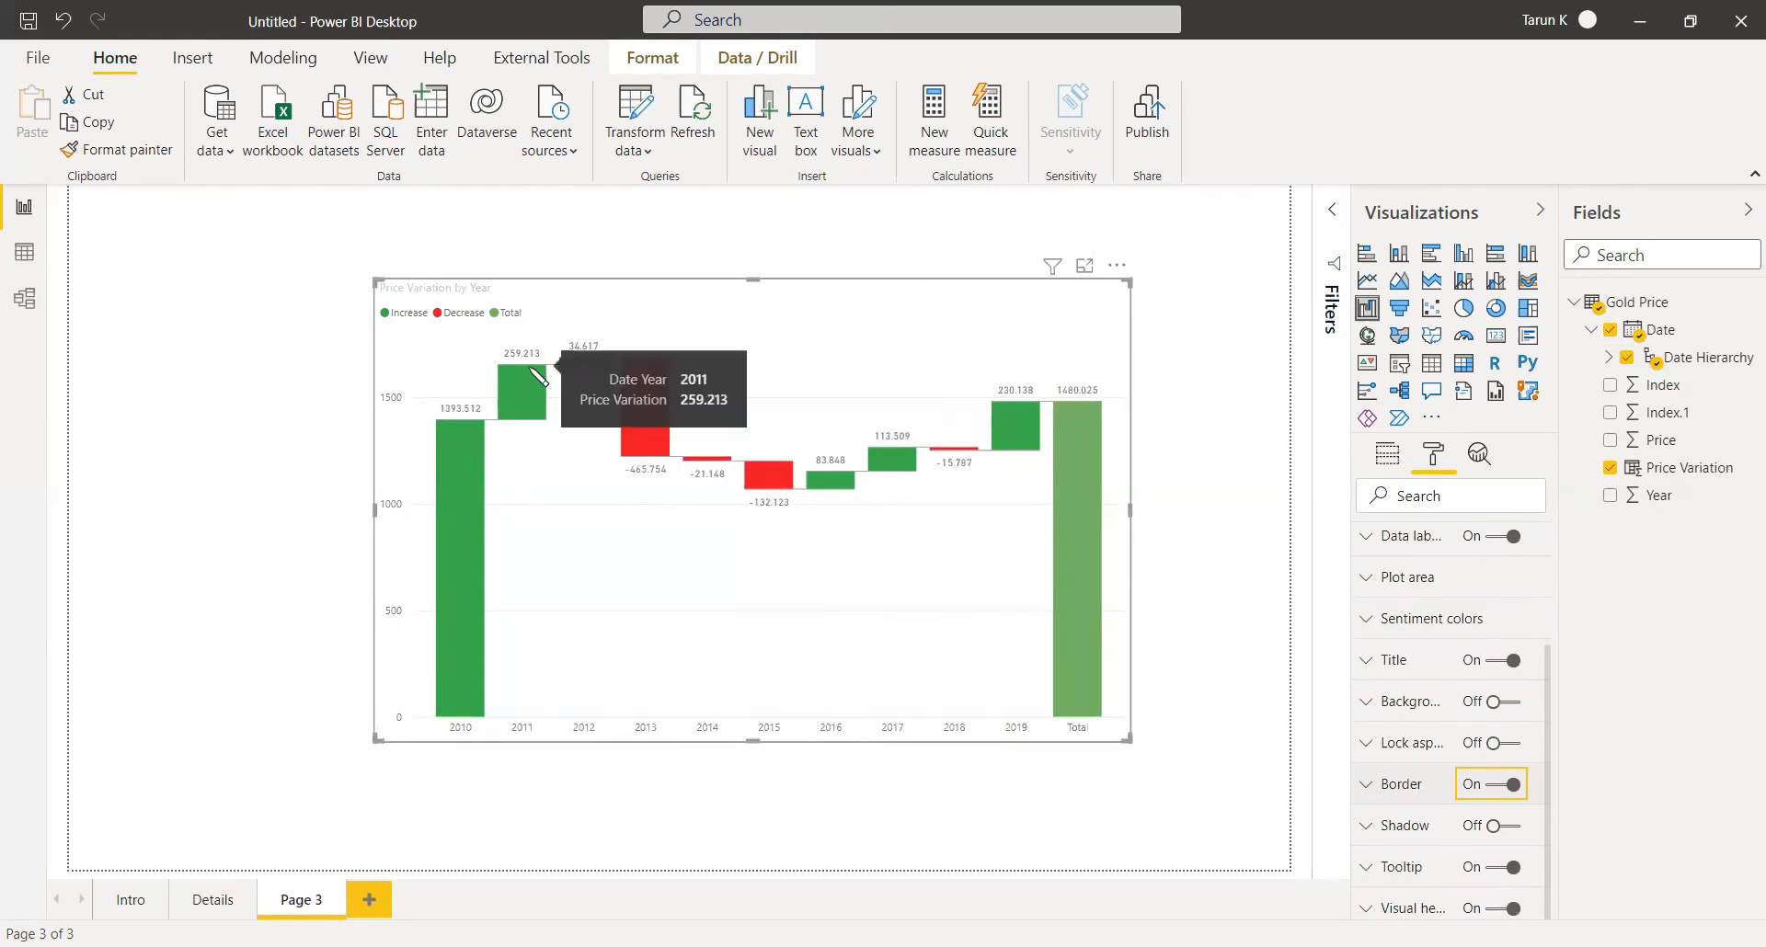
Compare the waterfall chart's yearly bars with the Price Variation values in the Gold Price table, including the 2013 row.
mouse_move(596, 361)
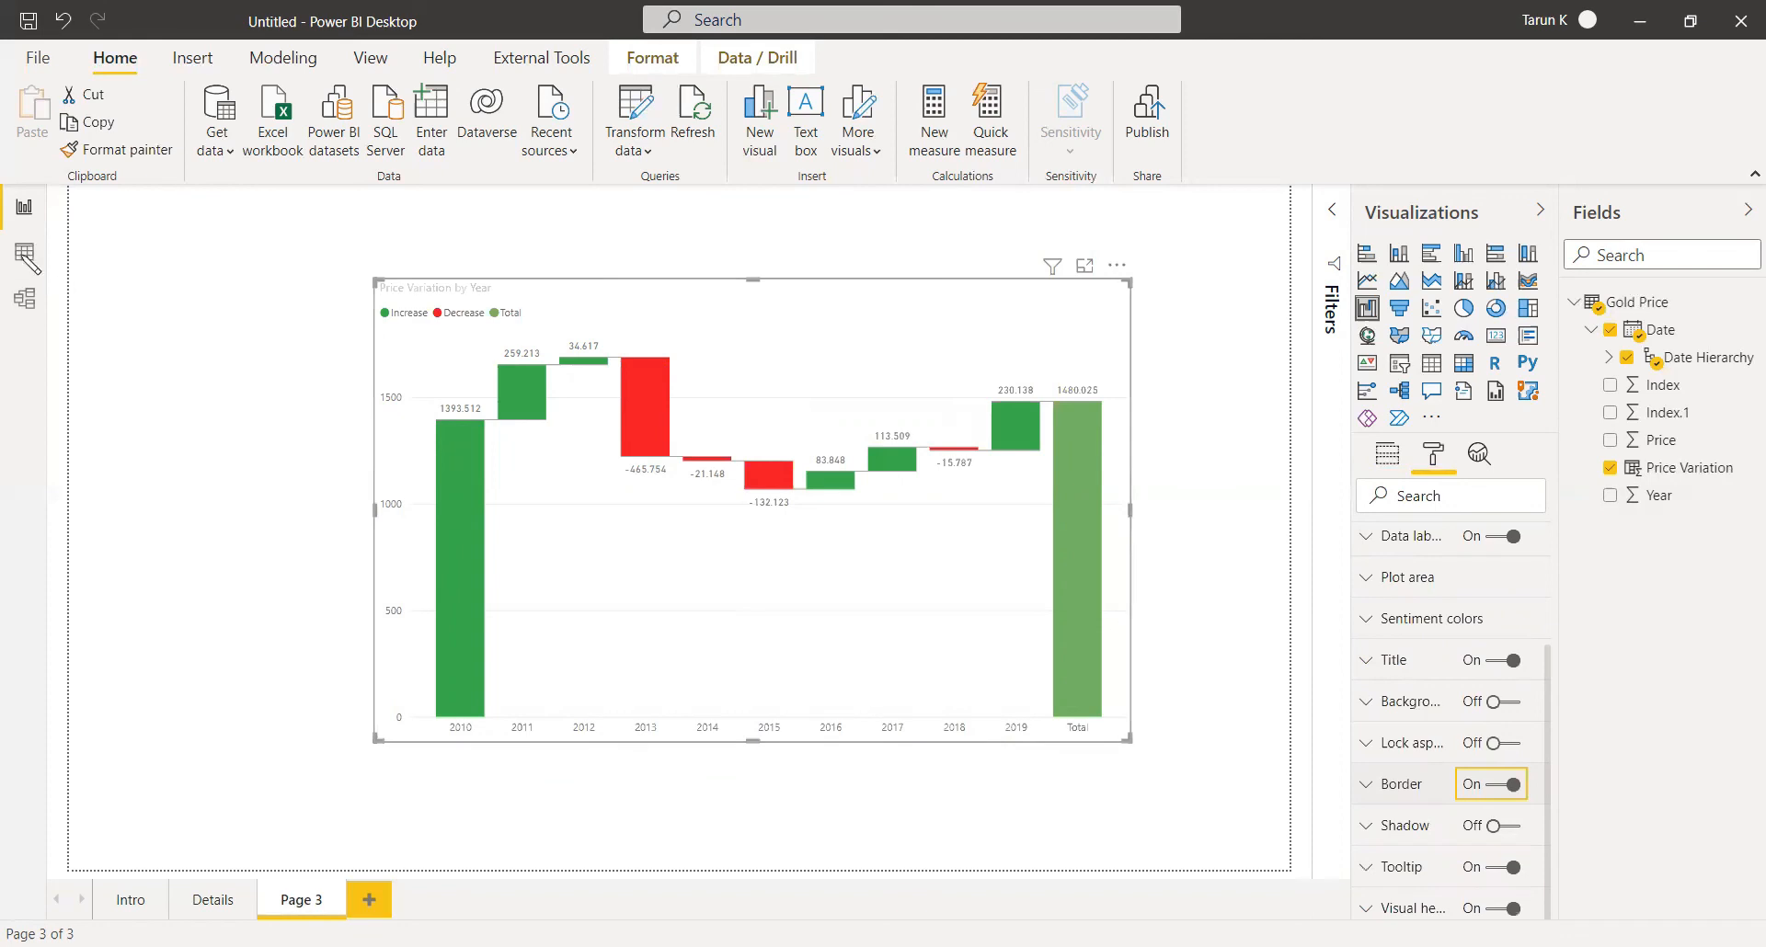
click(23, 252)
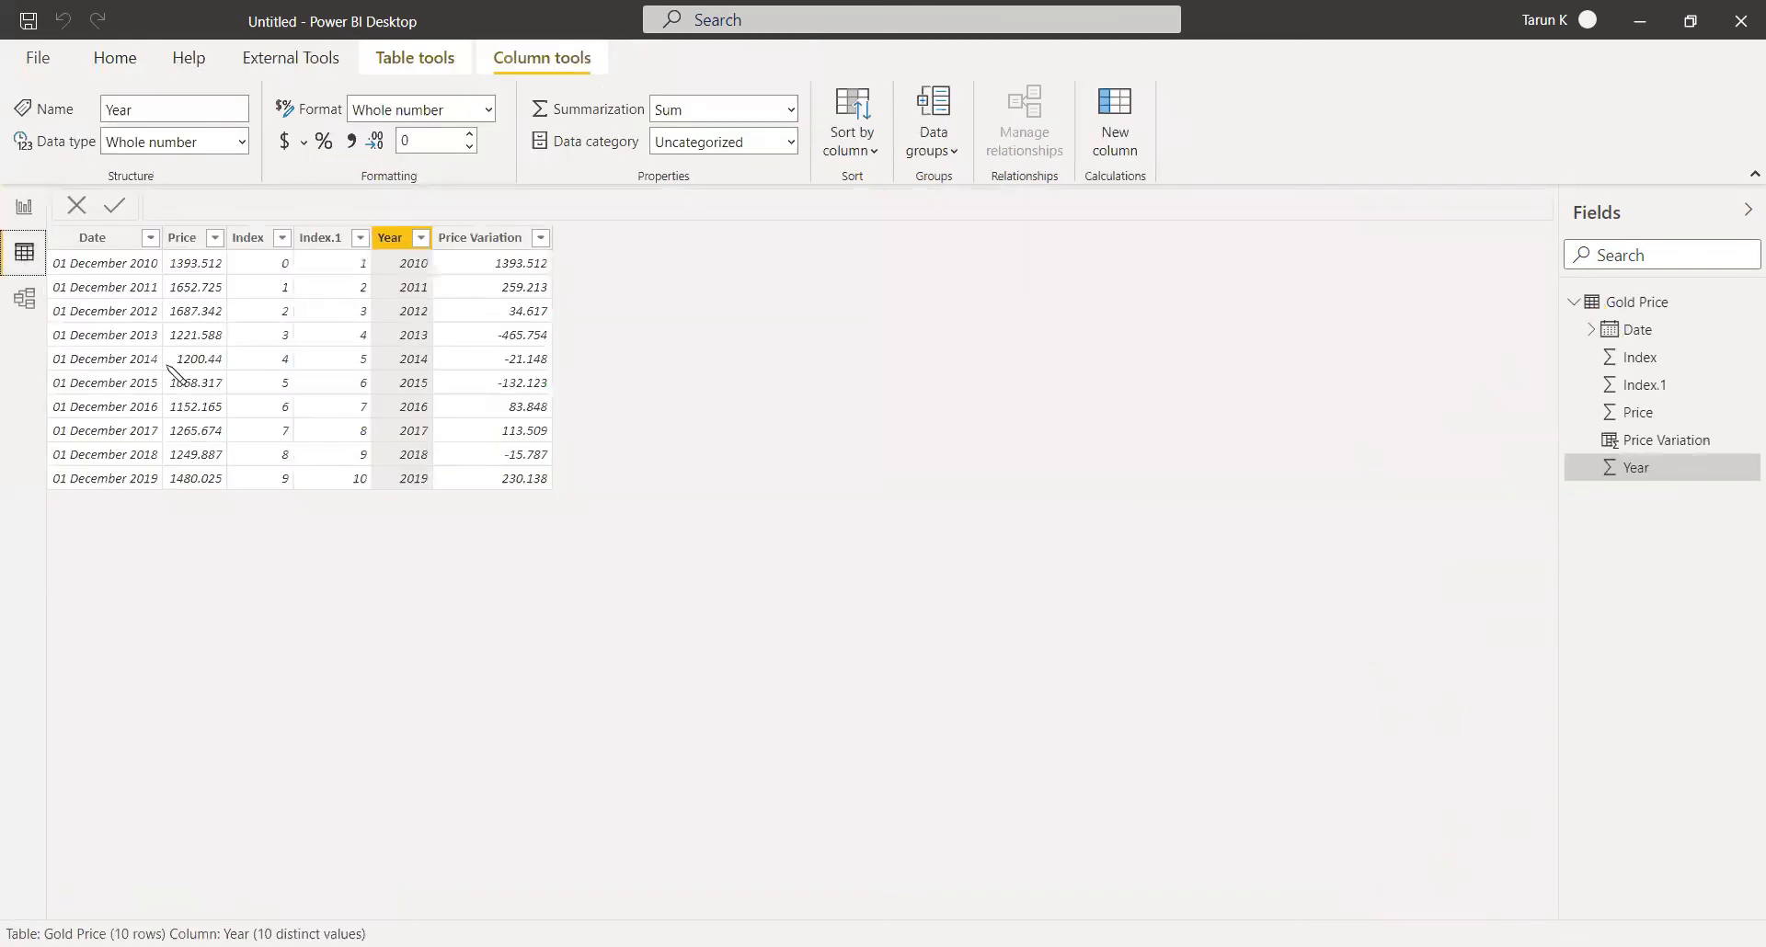
click(416, 339)
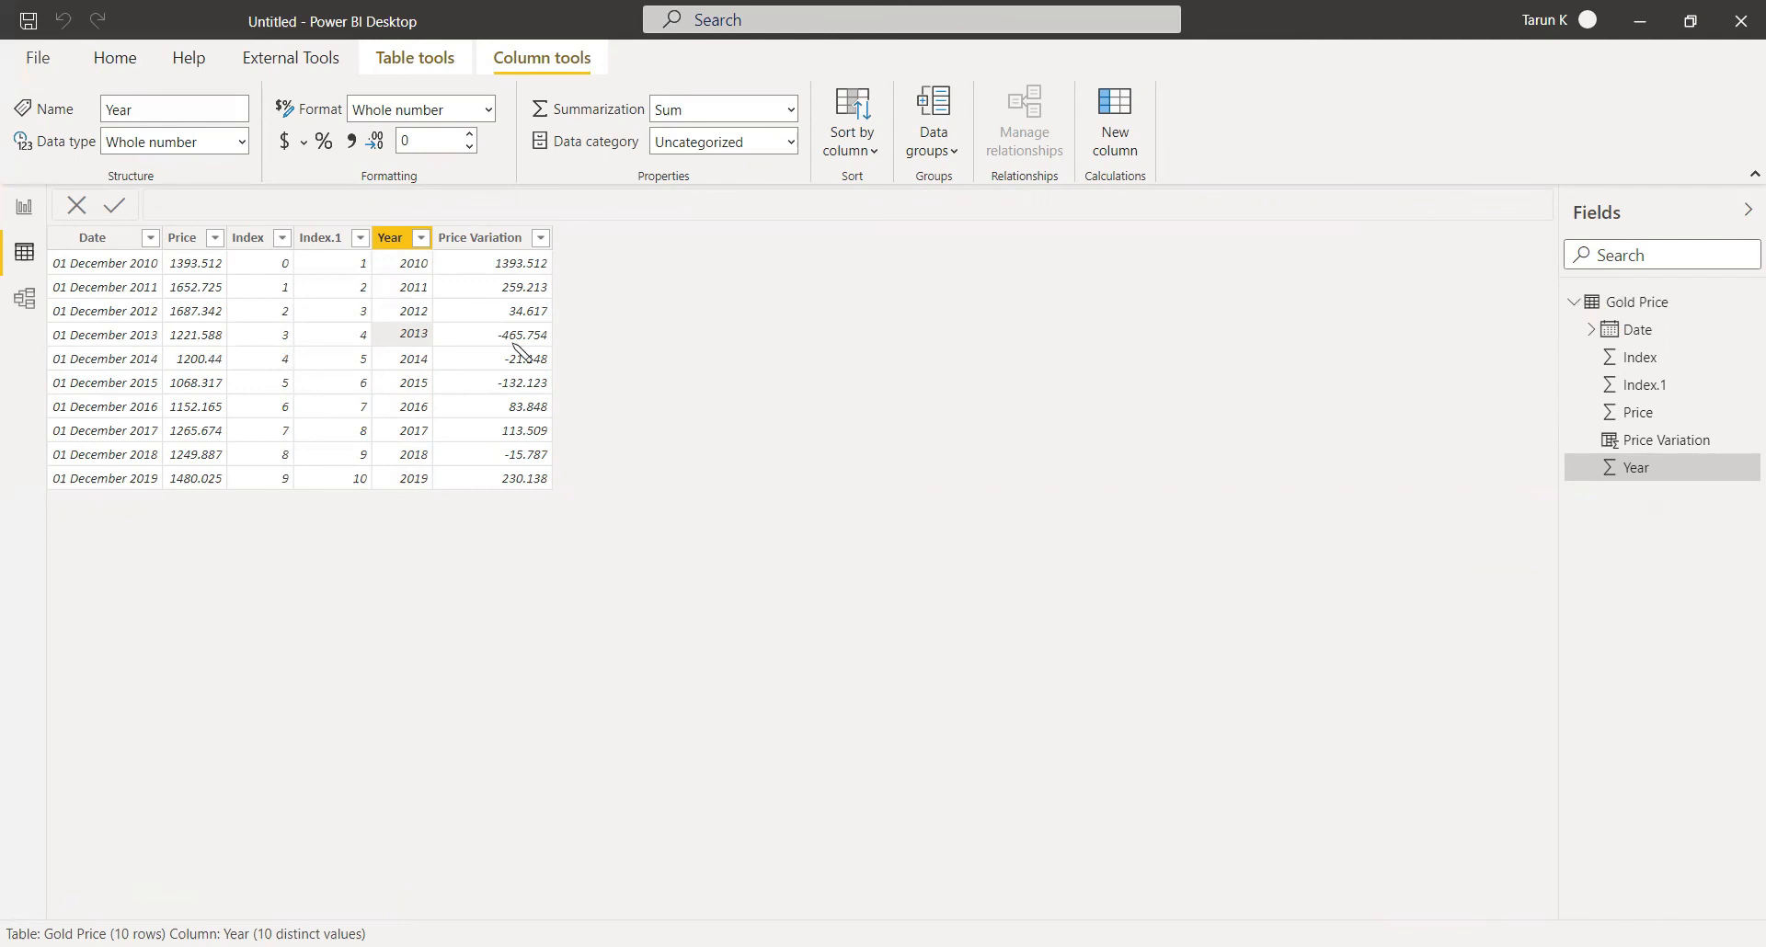
click(25, 209)
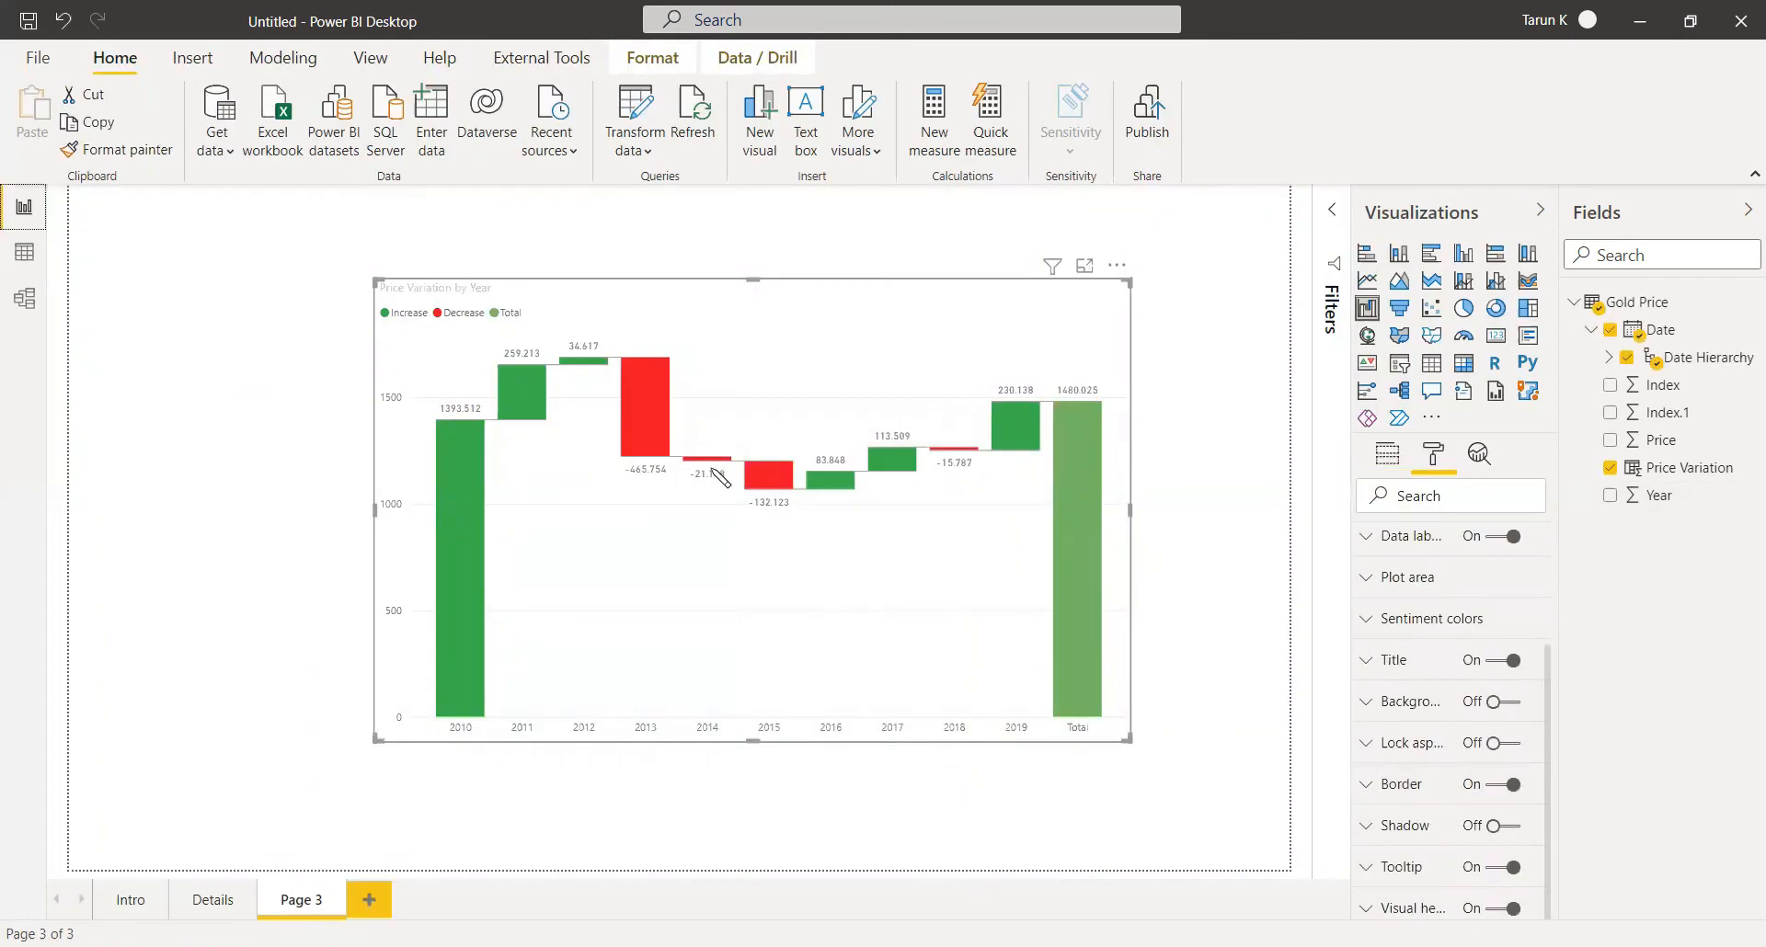
mouse_move(780, 494)
mouse_move(650, 364)
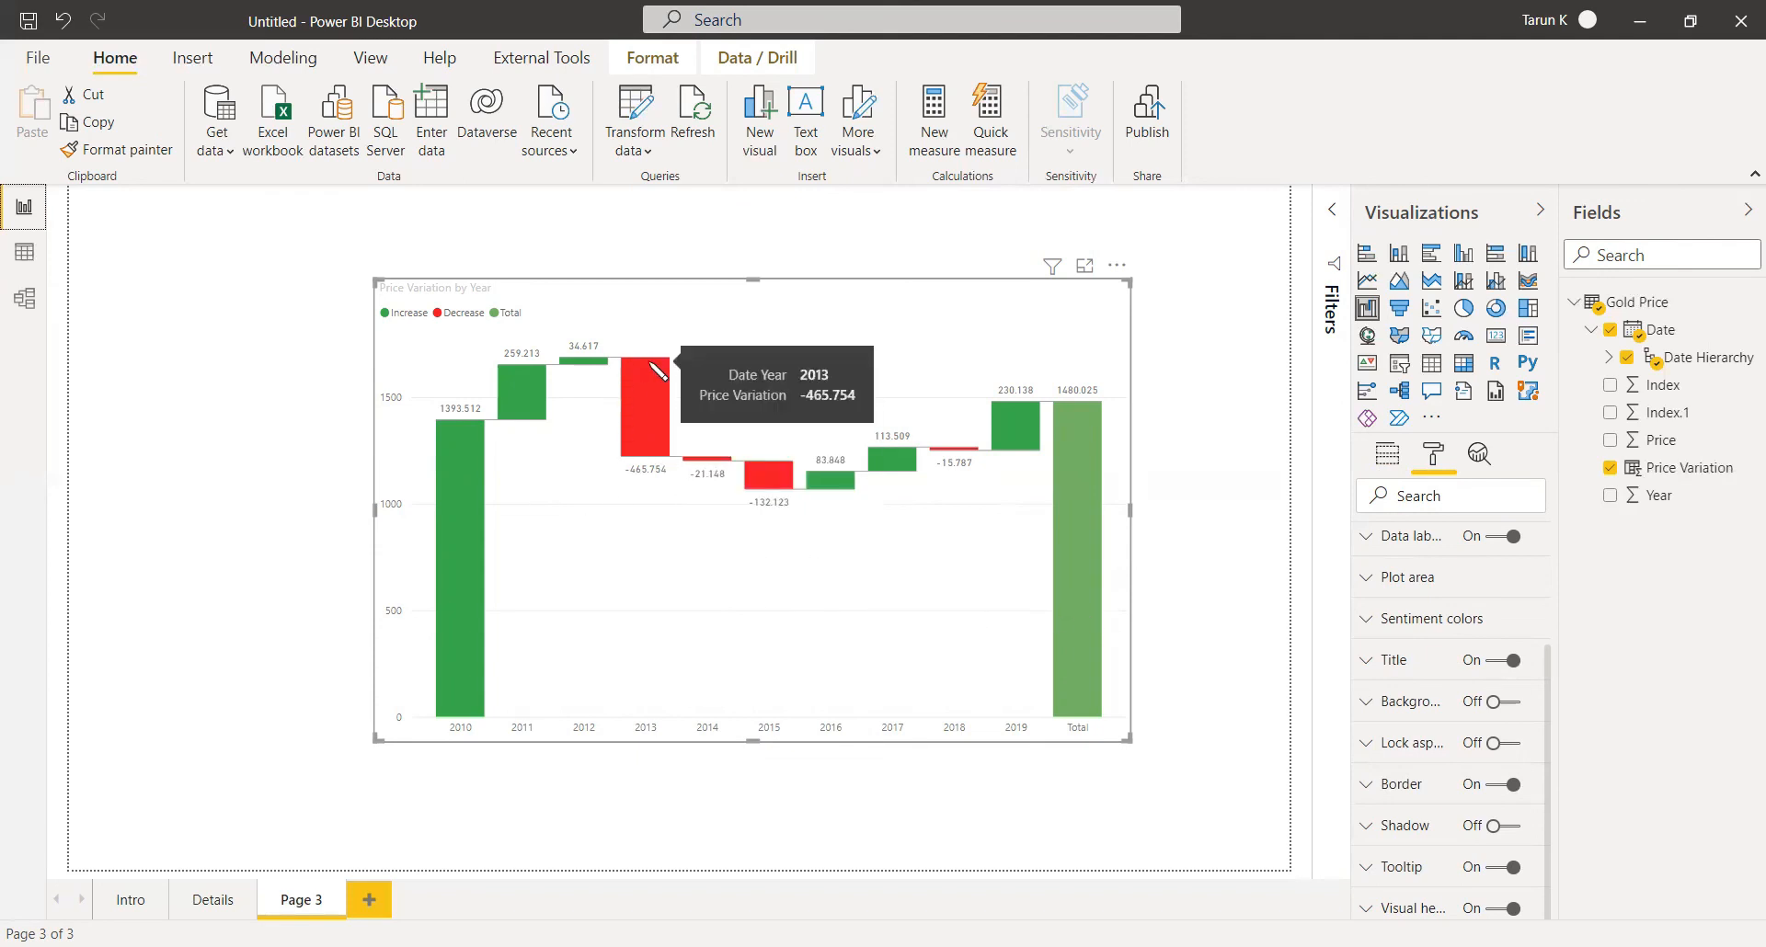